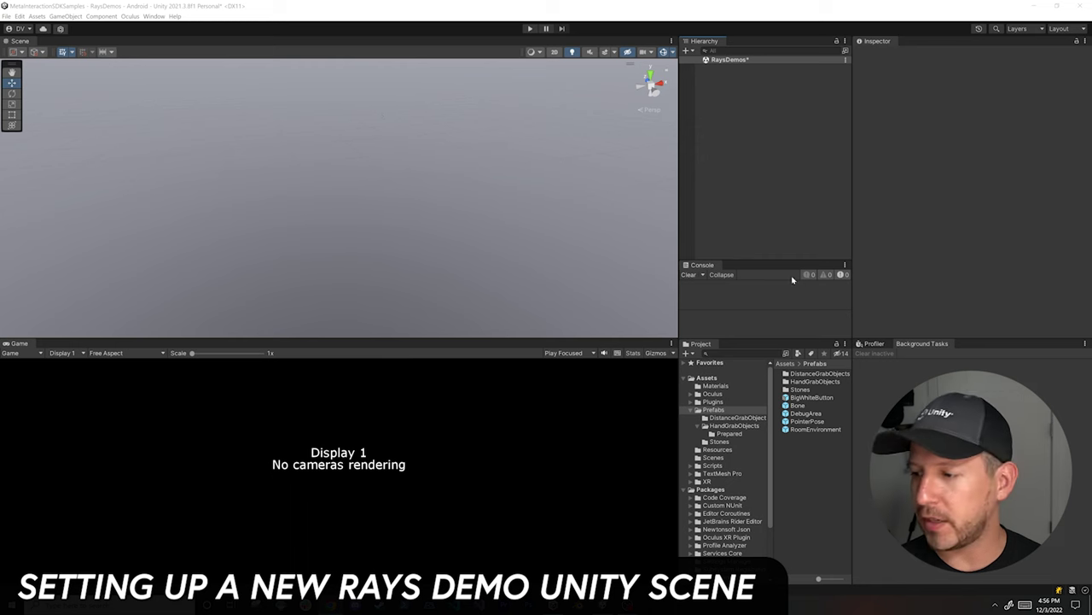
Step: Add the RoomEnvironment and DebugArea prefabs to the RaysDemos scene and frame the debug area in the scene view
{"action": "left_click_drag", "start_coordinate": [816, 429], "coordinate": [763, 139]}
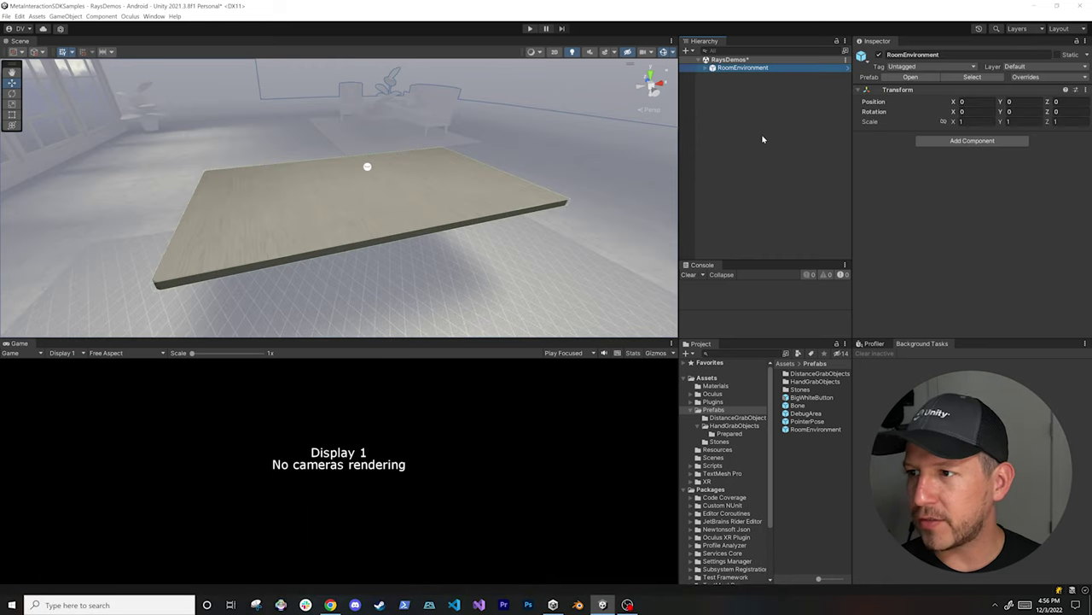
{"action": "mouse_move", "coordinate": [478, 166]}
{"action": "left_mouse_down", "text": "alt"}
{"action": "mouse_move", "coordinate": [507, 167]}
{"action": "mouse_move", "coordinate": [487, 181]}
{"action": "left_mouse_up", "text": "alt"}
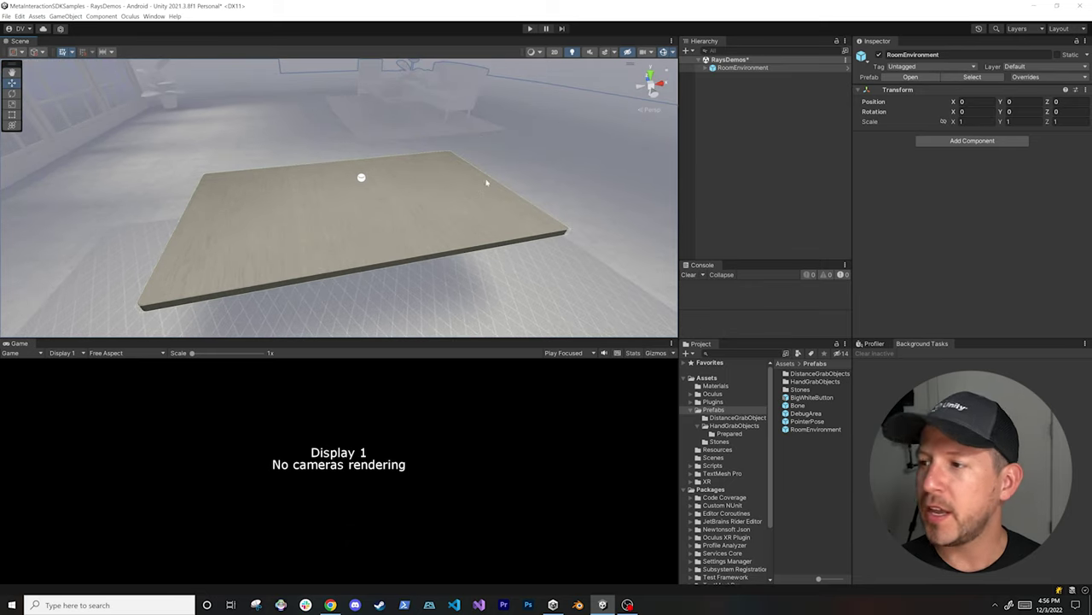
{"action": "left_click_drag", "start_coordinate": [815, 419], "coordinate": [739, 91]}
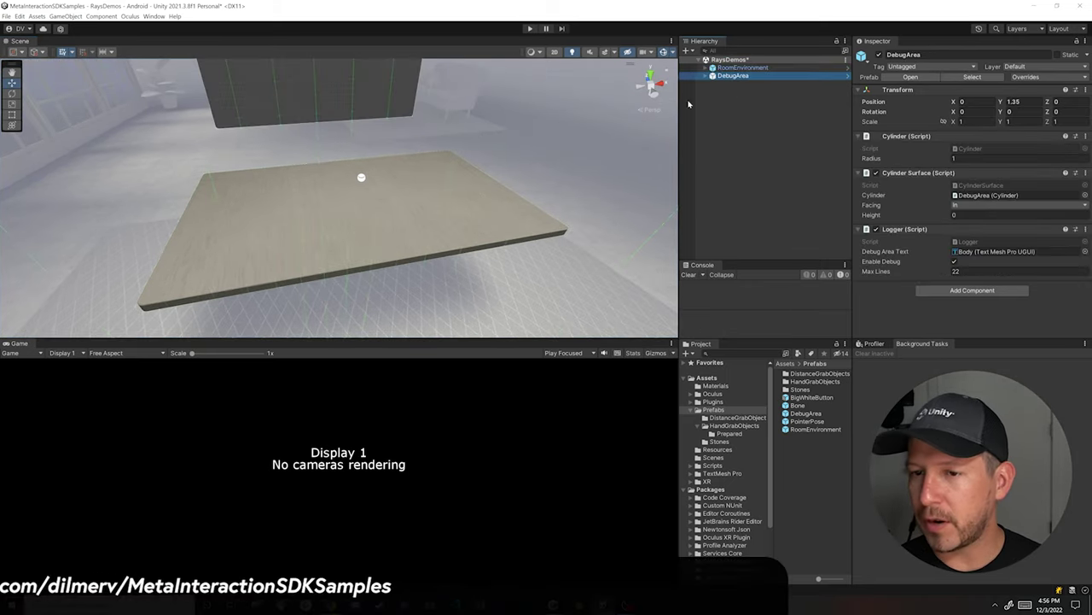
{"action": "key", "text": "f"}
{"action": "left_click_drag", "start_coordinate": [461, 171], "coordinate": [433, 198], "text": "alt"}
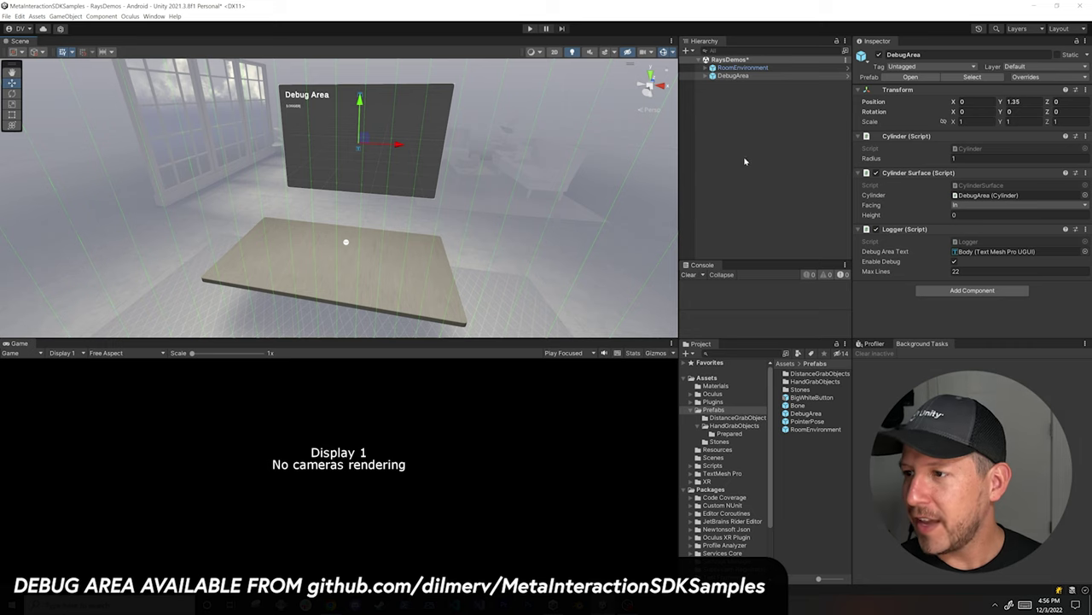
Step: Search the project for the synthetic interaction rig and add the InteractionRigOVR-FullSynthetic prefab to the scene
{"action": "left_click", "coordinate": [724, 354]}
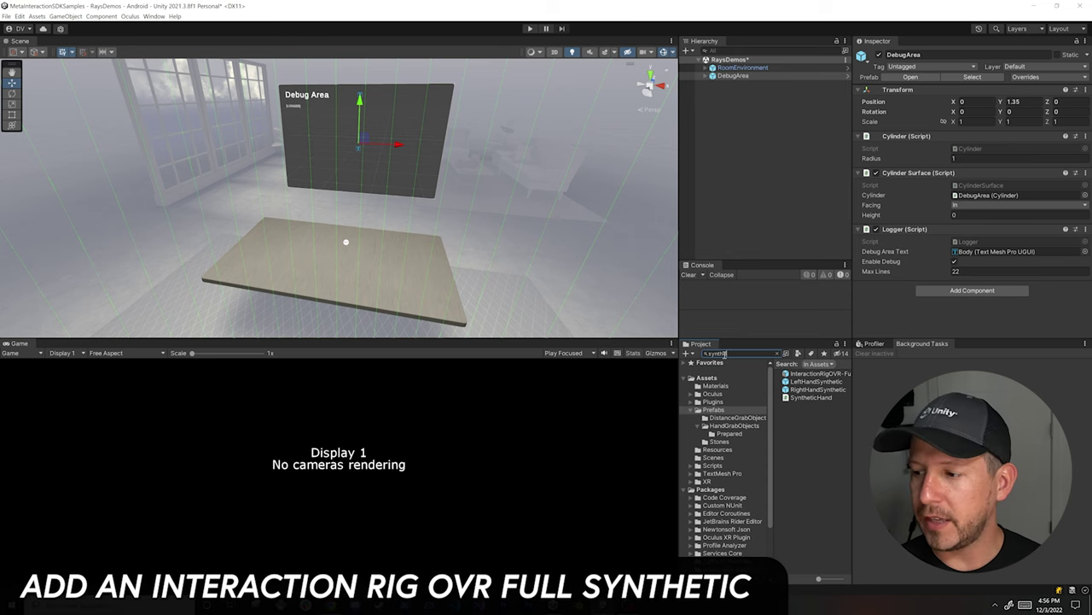
{"action": "left_click_drag", "start_coordinate": [805, 376], "coordinate": [792, 152]}
{"action": "right_click_drag", "start_coordinate": [263, 216], "coordinate": [423, 172]}
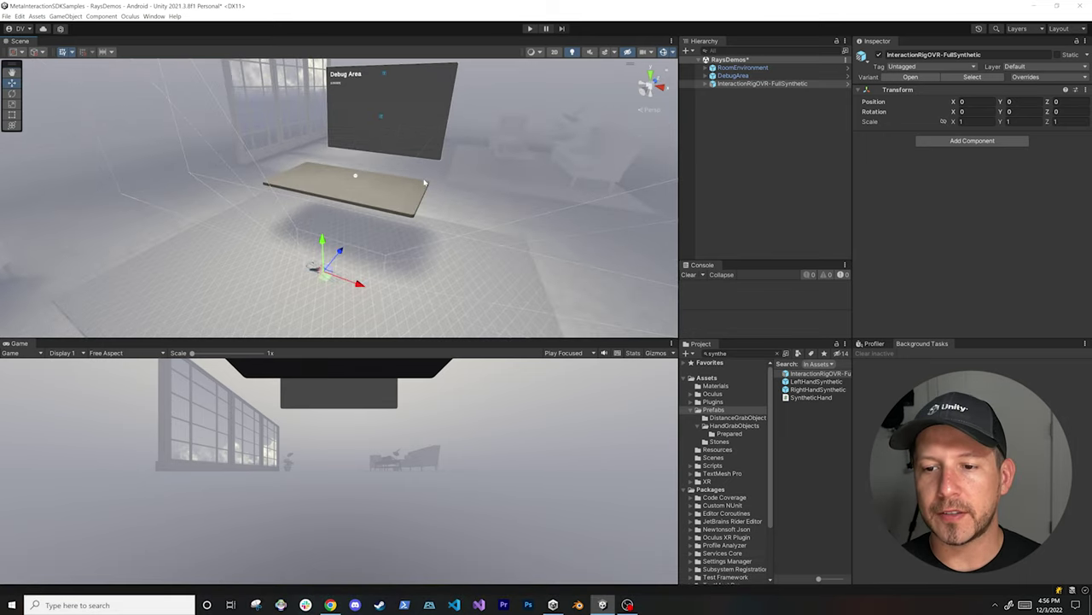
Step: Expand the rig's OVRInteraction hierarchy to show OVRHands and the interactors of the left and right controller hands
{"action": "left_click", "coordinate": [708, 86]}
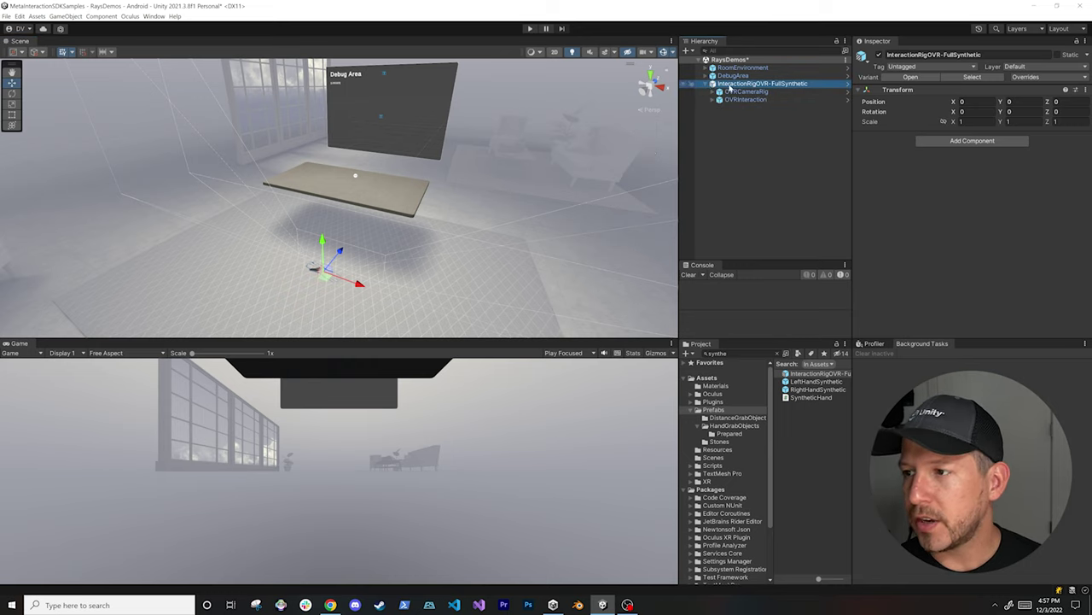
{"action": "left_click", "coordinate": [713, 100]}
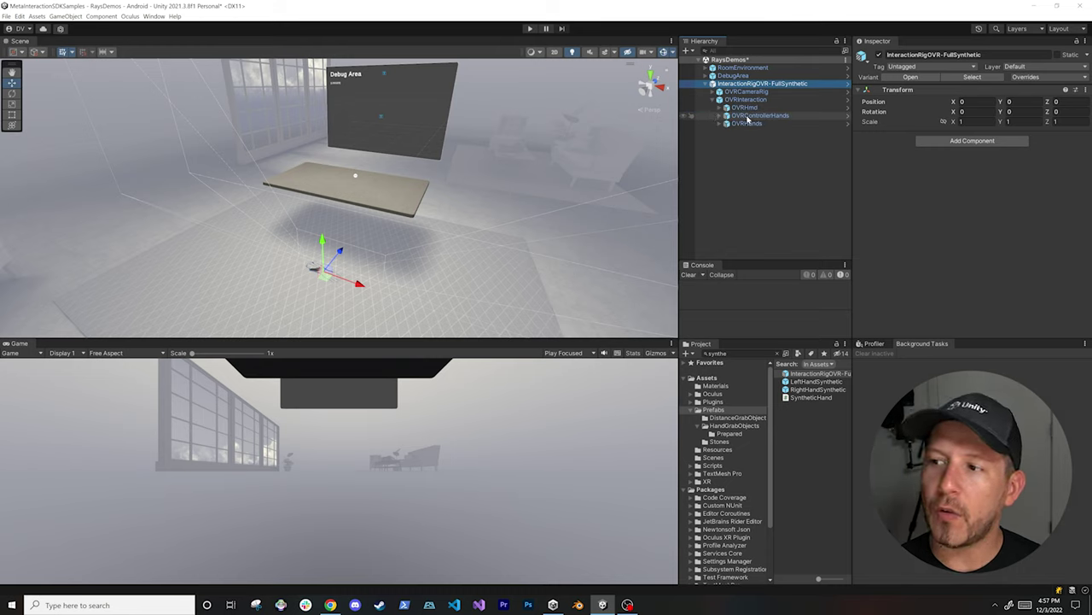
{"action": "left_click", "coordinate": [718, 116]}
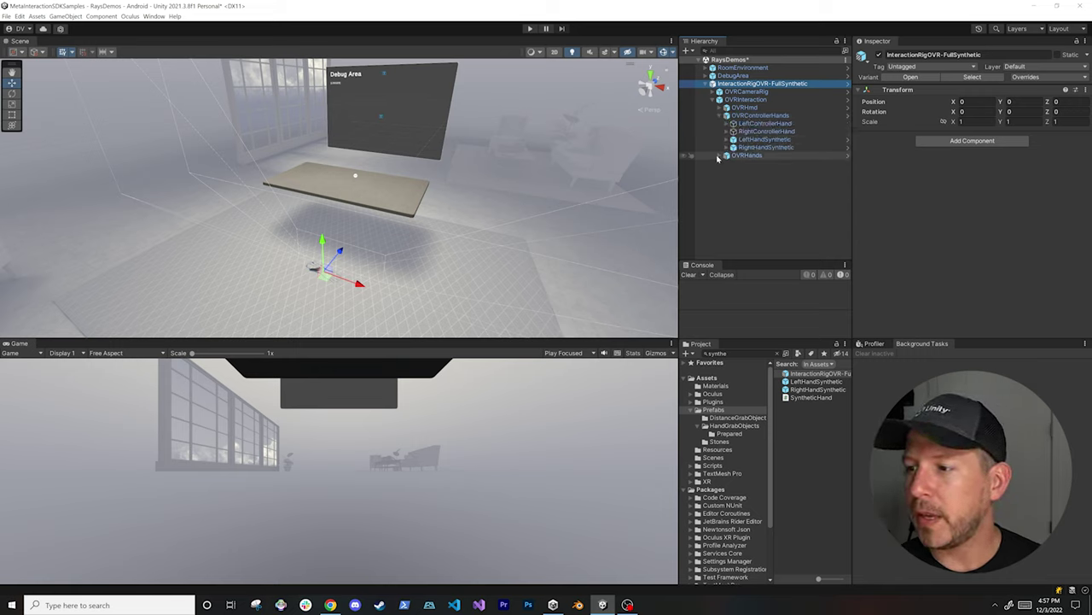
{"action": "left_click", "coordinate": [718, 156]}
{"action": "left_click", "coordinate": [761, 139]}
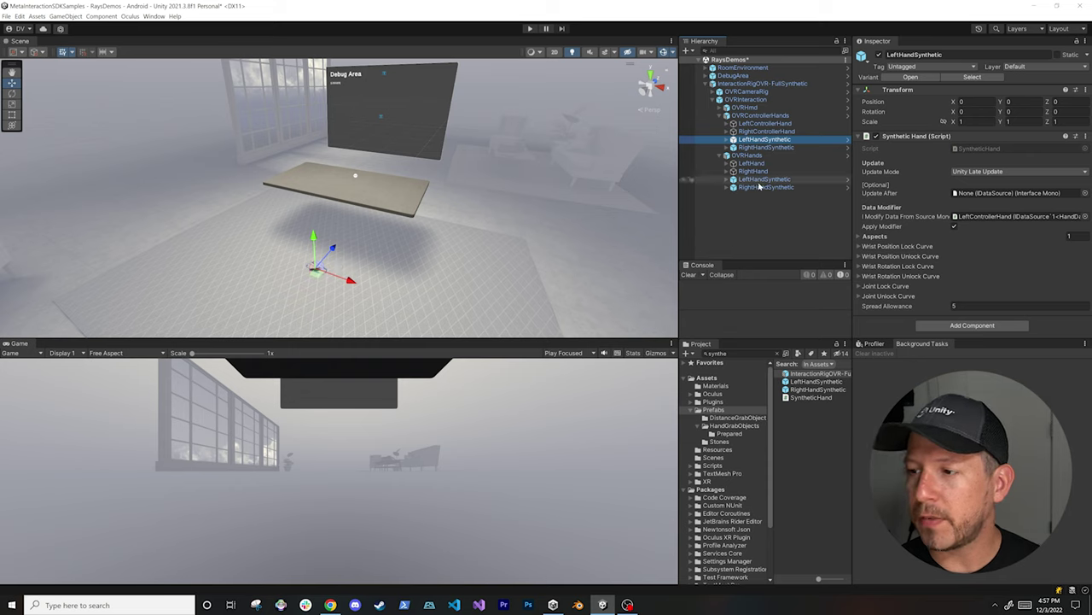
{"action": "left_click", "coordinate": [726, 123]}
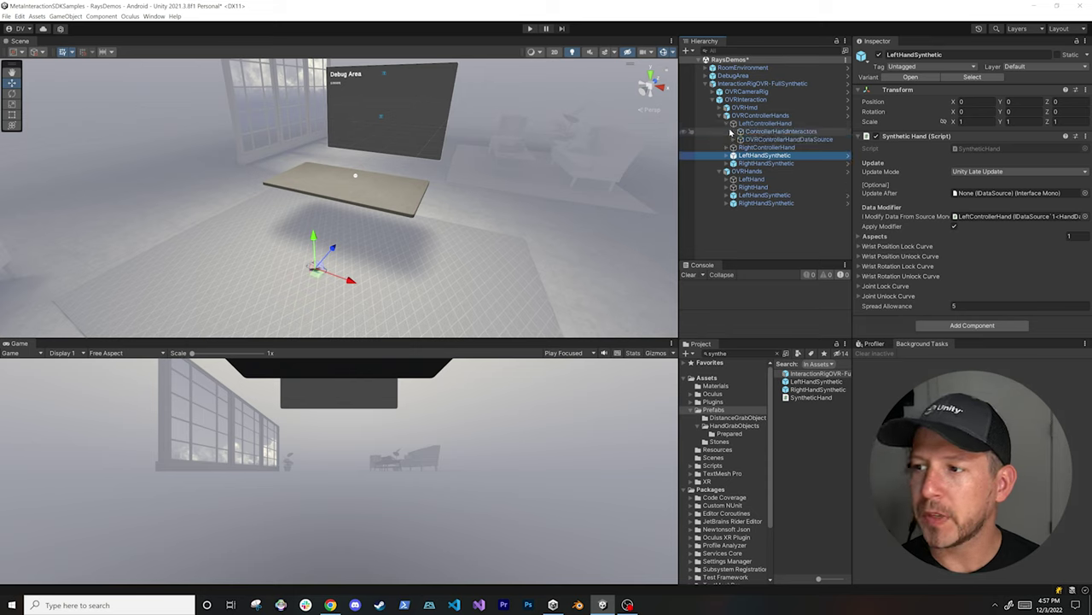
{"action": "left_click", "coordinate": [728, 148]}
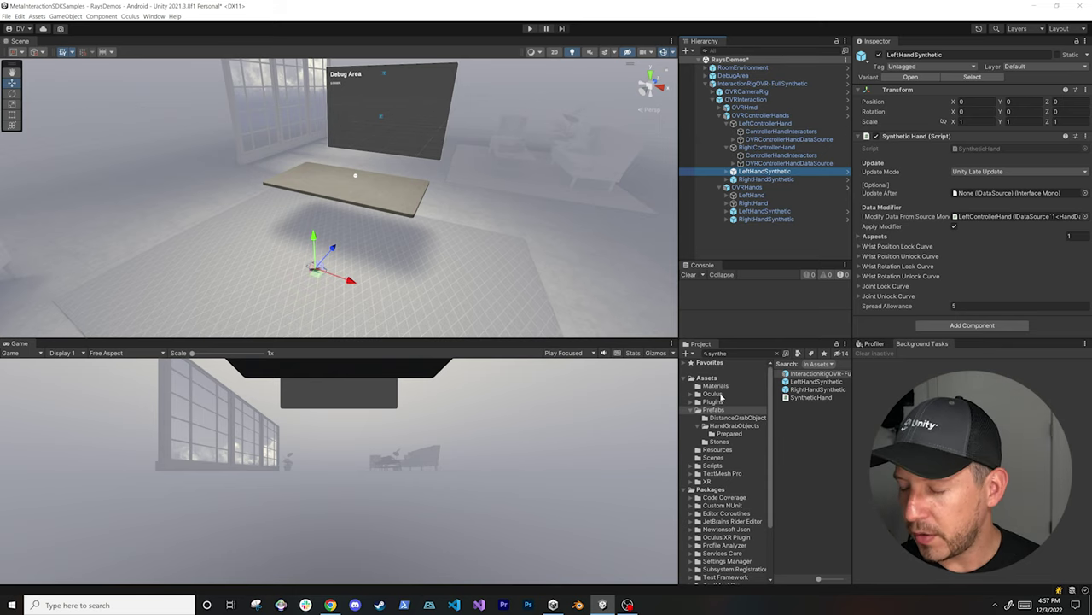
Step: Open the project folder Oculus > Interaction > Runtime > Prefabs > Ray and enlarge its asset thumbnails
{"action": "left_click", "coordinate": [715, 386]}
{"action": "left_click", "coordinate": [697, 394]}
{"action": "double_click", "coordinate": [720, 419]}
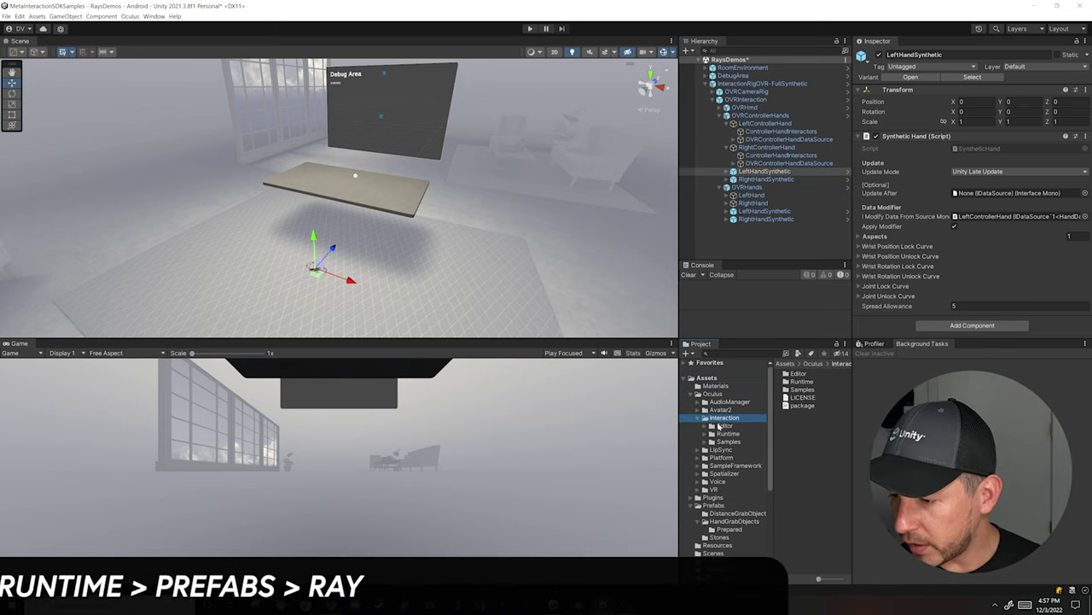
{"action": "left_click", "coordinate": [724, 433]}
{"action": "left_click", "coordinate": [708, 434]}
{"action": "scroll", "coordinate": [721, 461], "scroll_direction": "down", "scroll_amount": 2}
{"action": "left_click", "coordinate": [712, 421]}
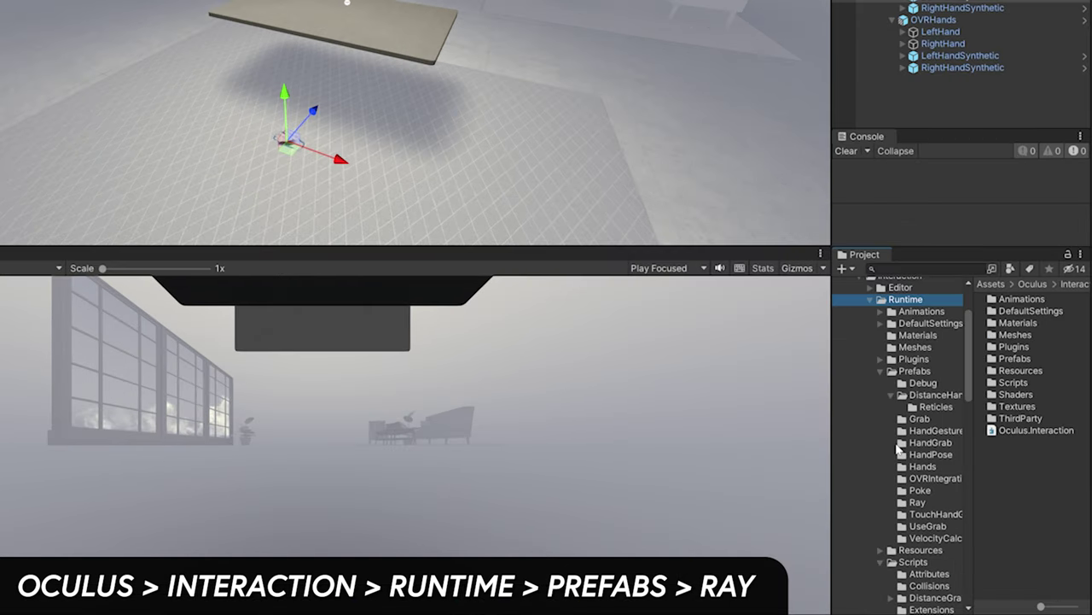
{"action": "left_click", "coordinate": [916, 503]}
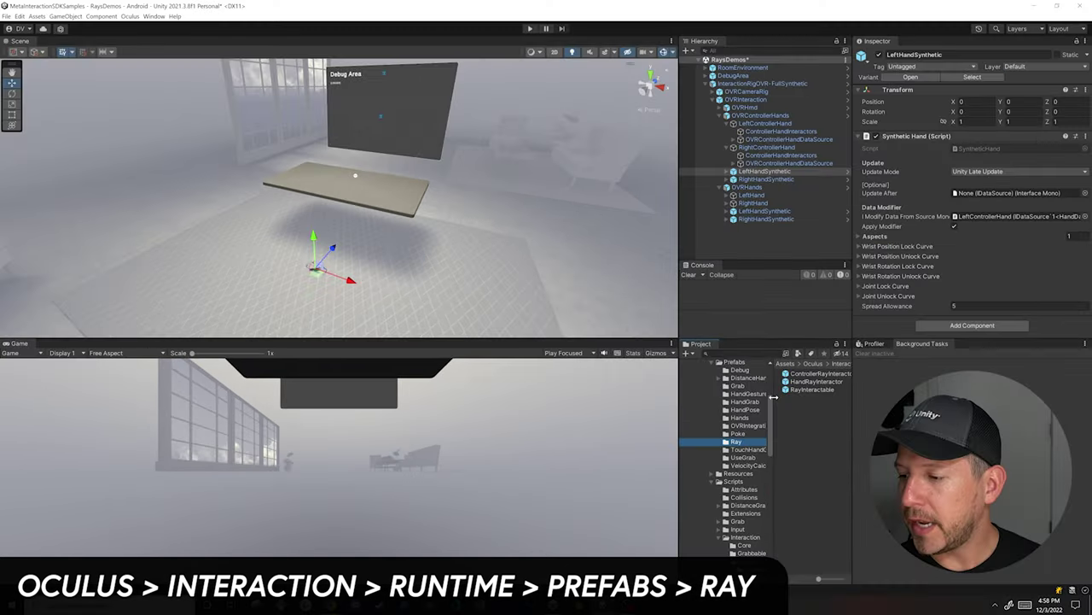
{"action": "left_click_drag", "start_coordinate": [818, 578], "coordinate": [841, 578]}
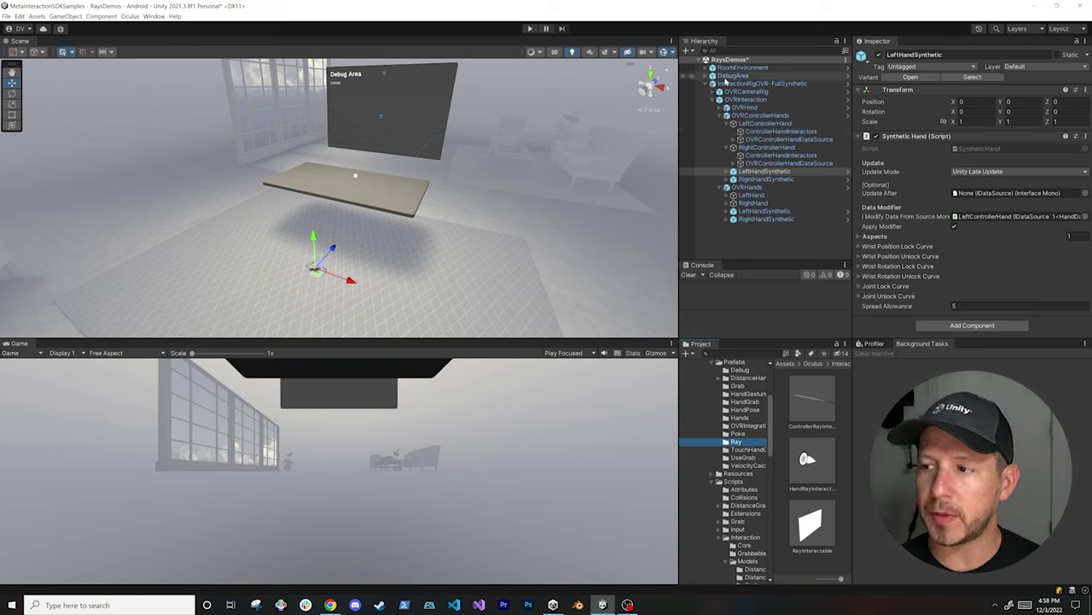
Step: Place a HandRayInteractor prefab under ControllerHandInteractors of both LeftControllerHand and RightControllerHand
{"action": "left_click_drag", "start_coordinate": [764, 172], "coordinate": [773, 144]}
{"action": "left_click", "coordinate": [777, 139]}
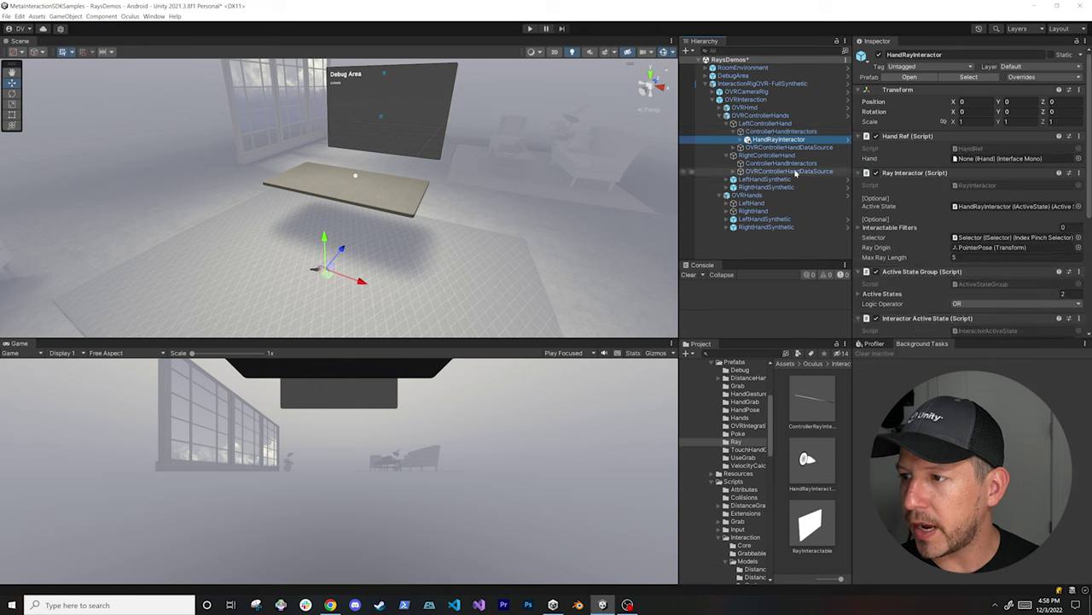
{"action": "left_click_drag", "start_coordinate": [808, 465], "coordinate": [778, 163]}
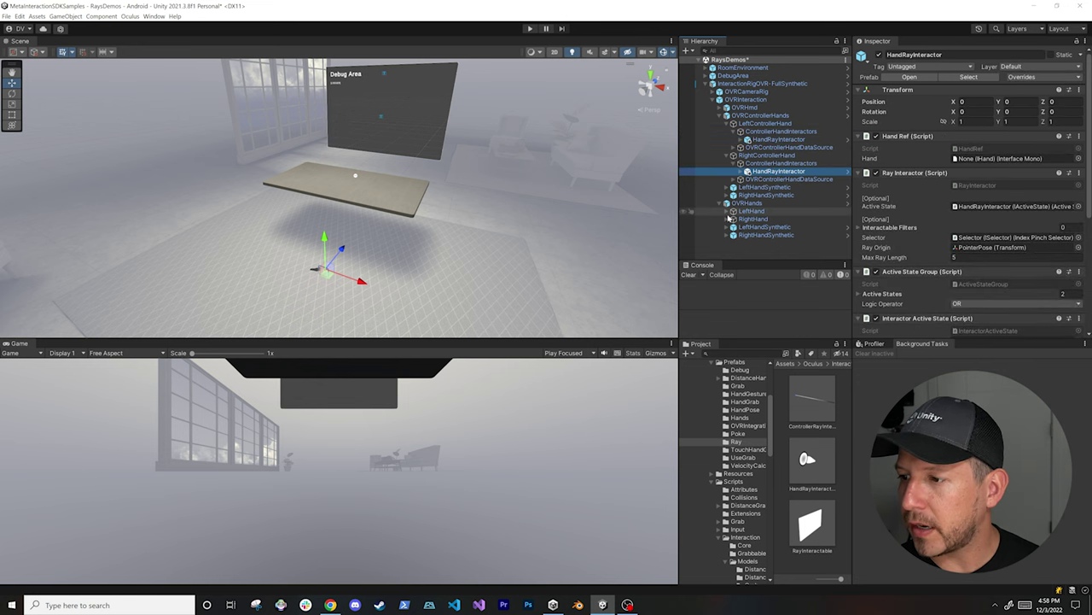
Step: Place a HandRayInteractor prefab under HandInteractorsLeft and another under HandInteractorsRight in OVRHands
{"action": "left_click", "coordinate": [727, 213]}
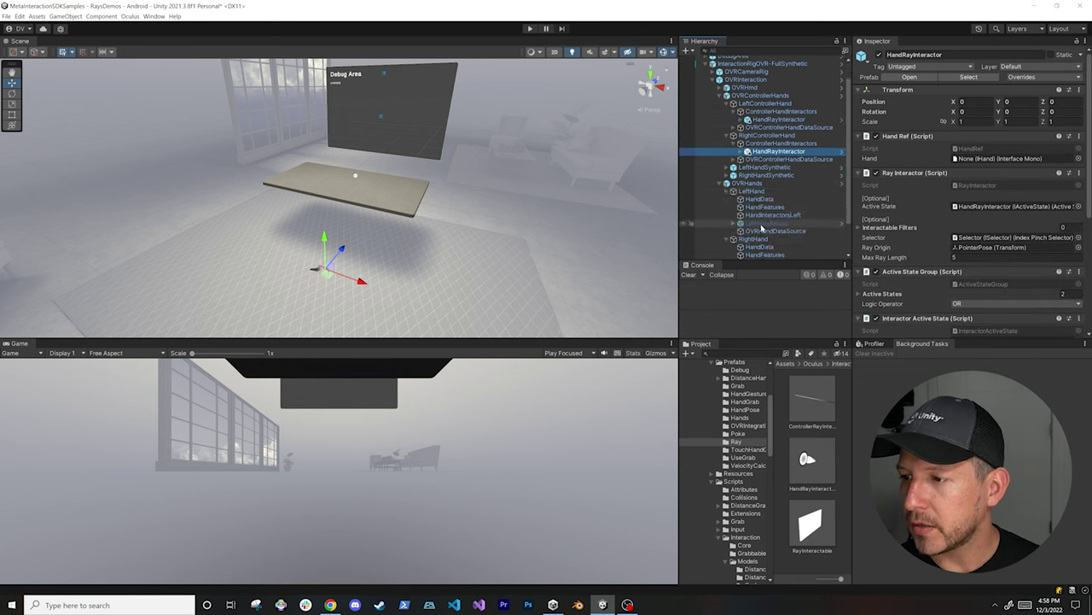
{"action": "left_click", "coordinate": [728, 240]}
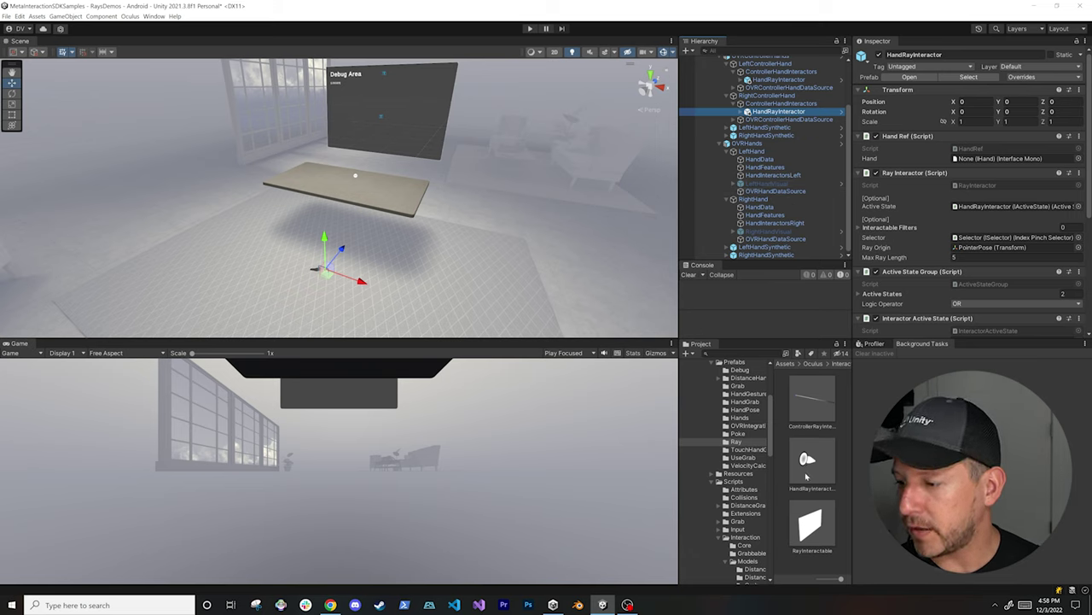
{"action": "left_click", "coordinate": [793, 182]}
{"action": "left_click_drag", "start_coordinate": [815, 452], "coordinate": [805, 227]}
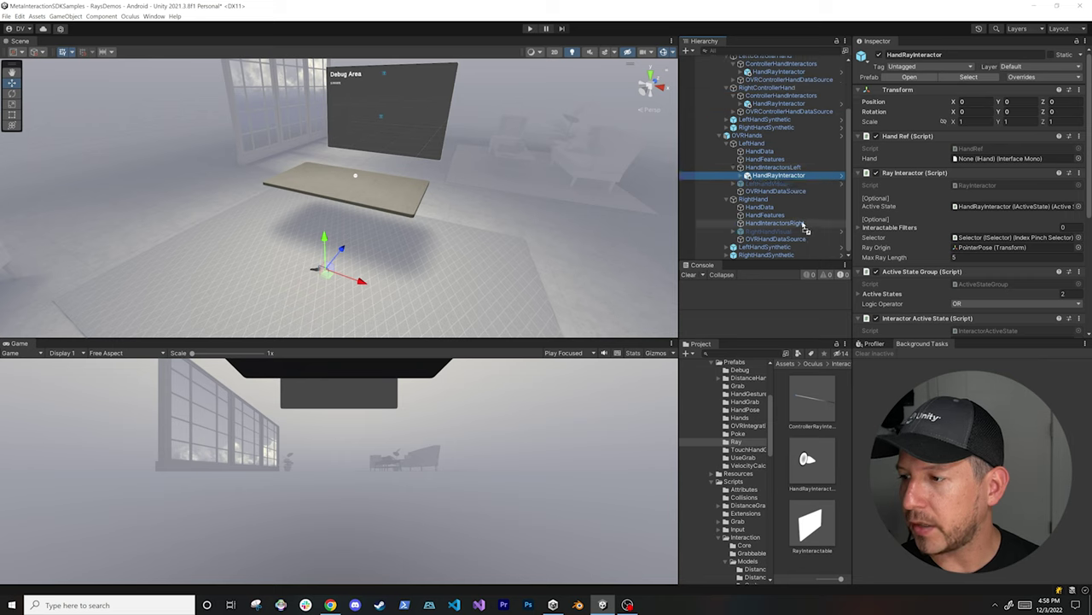
Step: Add the left controller's HandRayInteractor to its ControllerHandInteractors group and assign LeftControllerHand as the interactor's Hand
{"action": "scroll", "coordinate": [789, 154], "scroll_direction": "up", "scroll_amount": 3}
{"action": "left_click", "coordinate": [789, 131]}
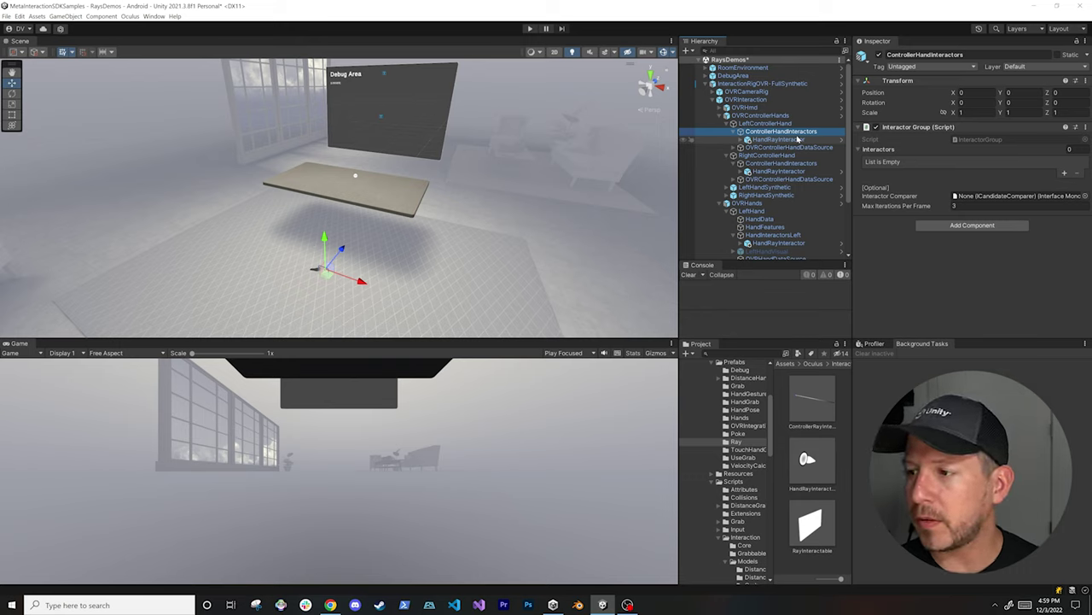
{"action": "left_click", "coordinate": [1064, 173]}
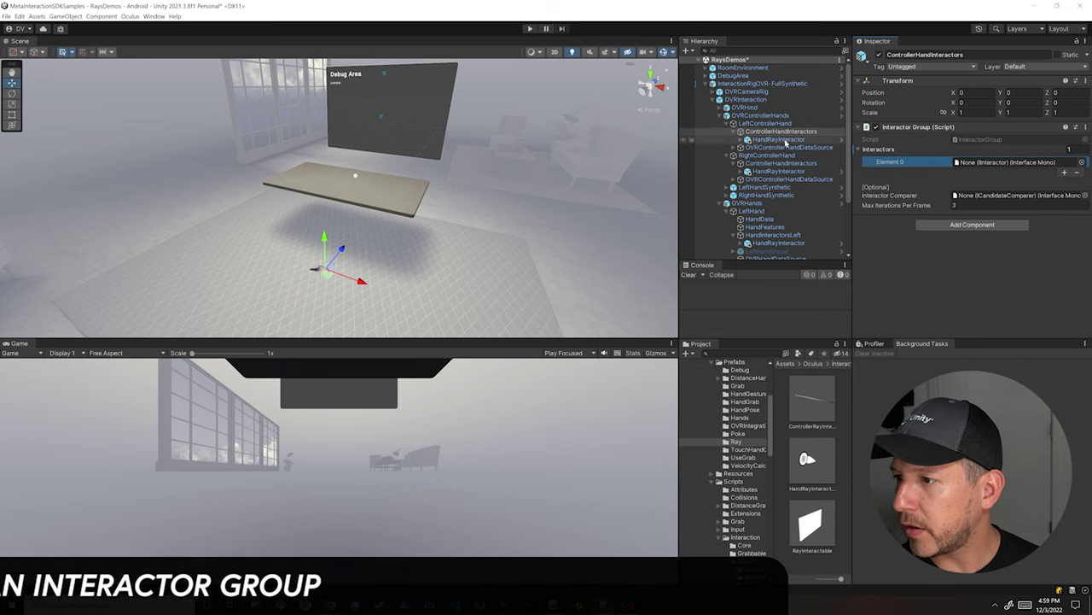
{"action": "left_click_drag", "start_coordinate": [984, 170], "coordinate": [985, 170]}
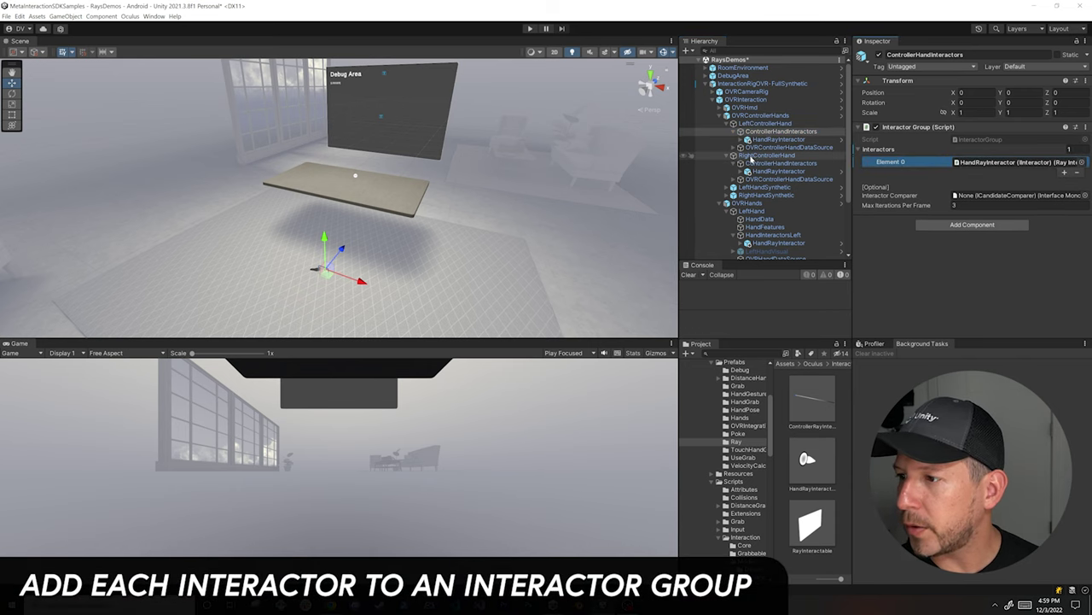
{"action": "left_click", "coordinate": [817, 139]}
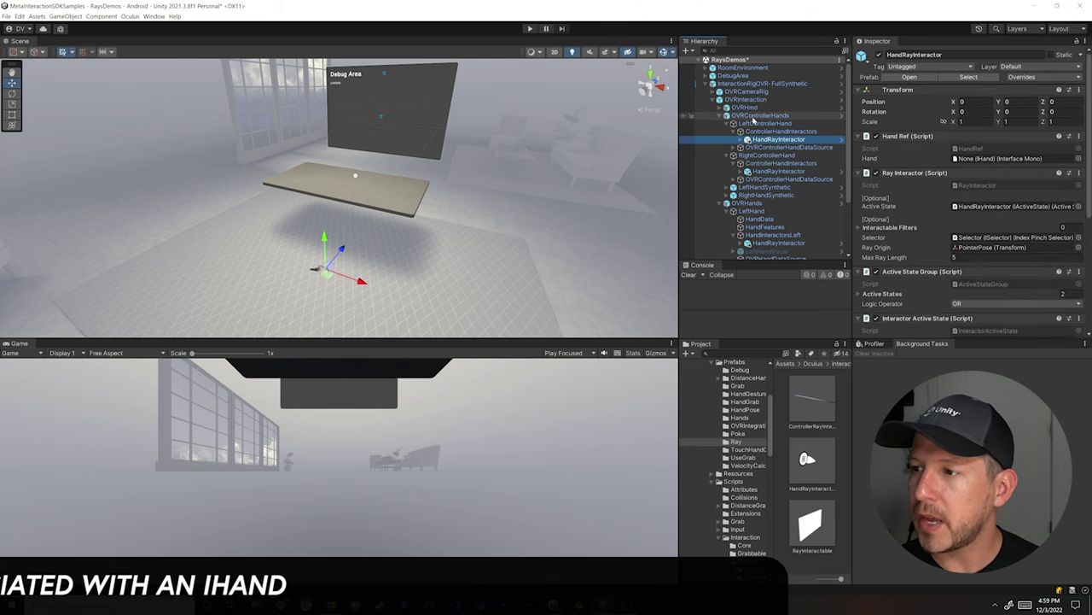
{"action": "left_click_drag", "start_coordinate": [753, 125], "coordinate": [990, 163]}
Step: Add the right controller's HandRayInteractor to its ControllerHandInteractors group and assign RightControllerHand as the interactor's Hand
{"action": "left_click", "coordinate": [778, 170]}
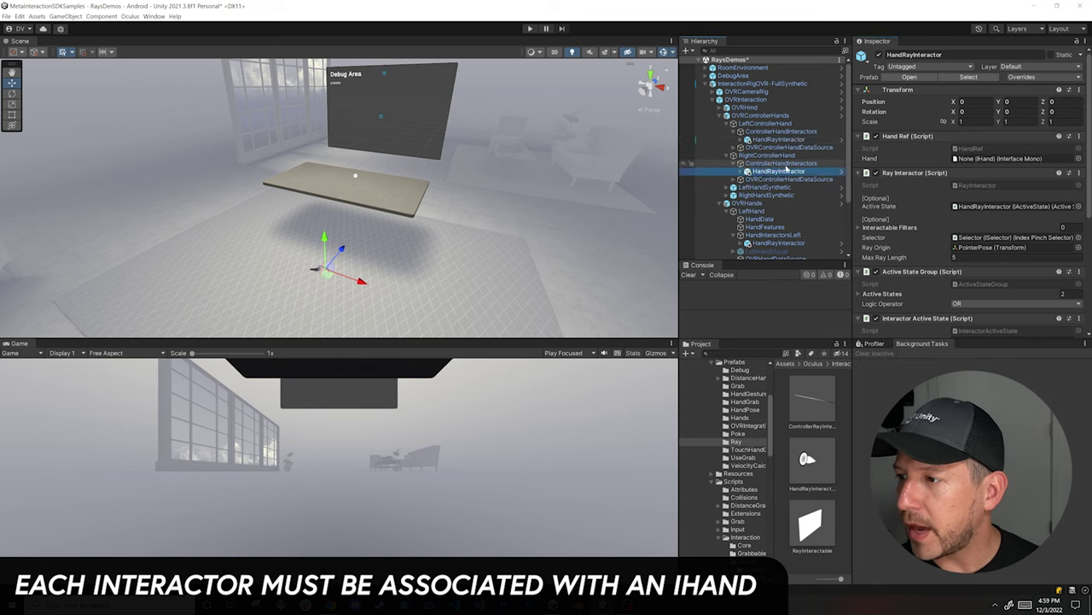
{"action": "left_click", "coordinate": [784, 163]}
{"action": "left_click", "coordinate": [1065, 172]}
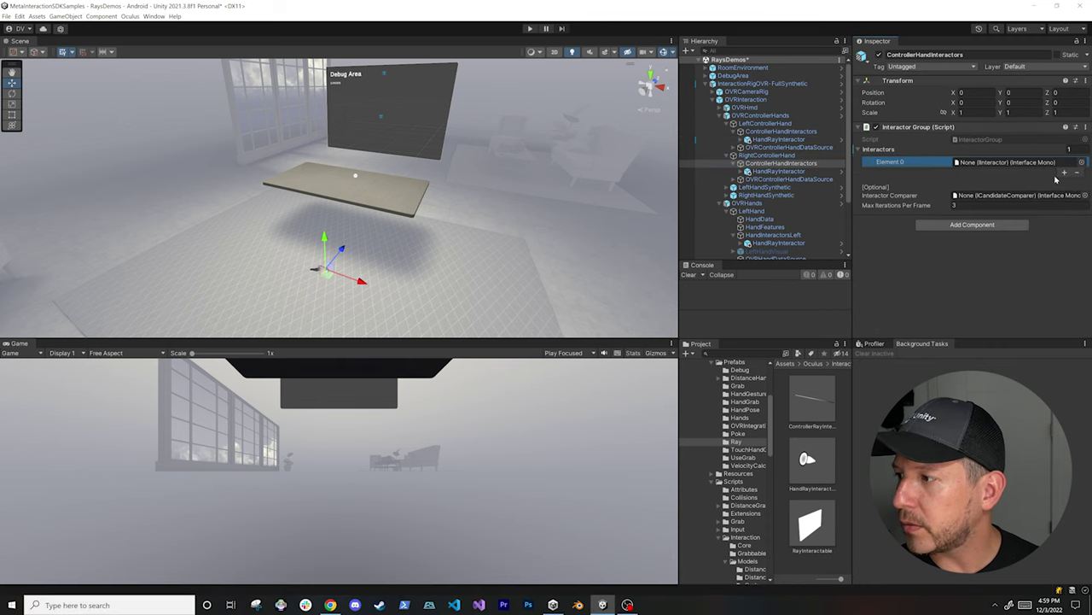
{"action": "left_click_drag", "start_coordinate": [803, 174], "coordinate": [990, 163]}
{"action": "left_click", "coordinate": [798, 171]}
{"action": "left_click_drag", "start_coordinate": [766, 156], "coordinate": [972, 165]}
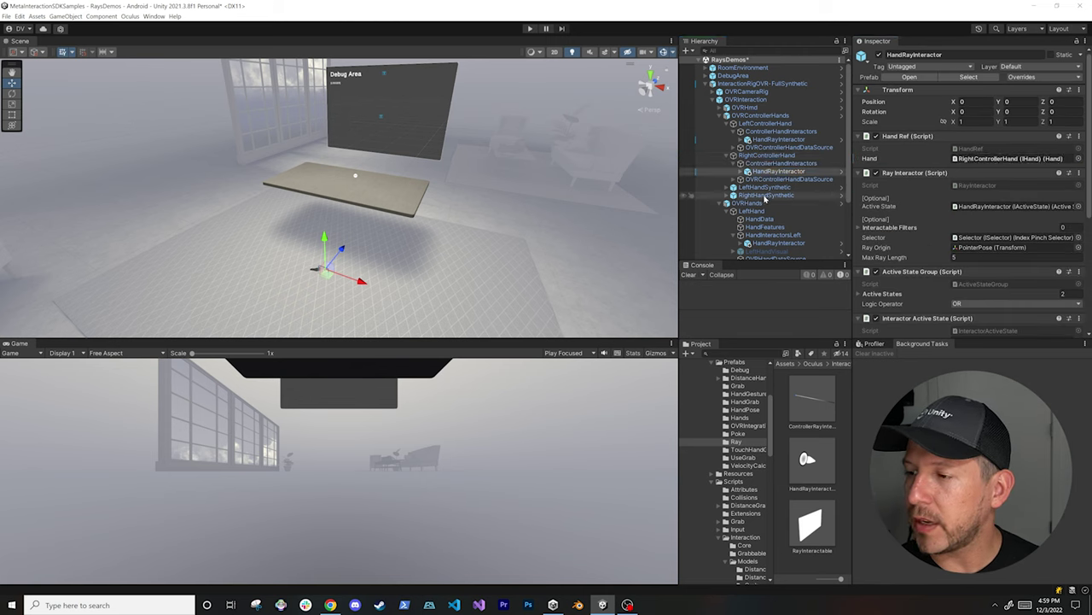
Step: Add the left hand's HandRayInteractor to the HandInteractorsLeft interactor group and select that interactor to show its Hand Ref
{"action": "scroll", "coordinate": [768, 198], "scroll_direction": "down", "scroll_amount": 3}
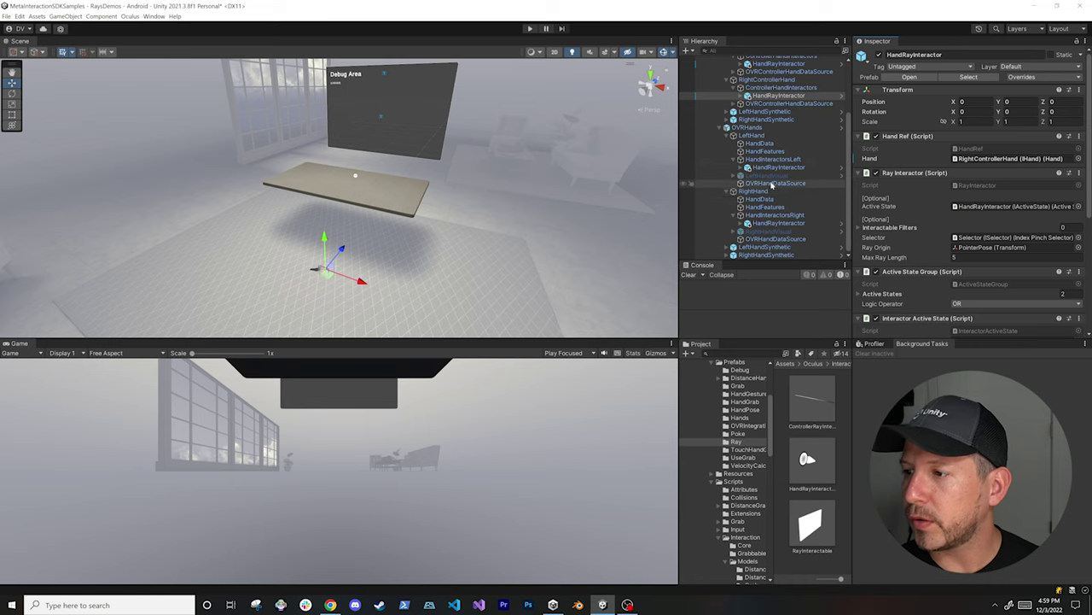
{"action": "left_click", "coordinate": [773, 159]}
{"action": "left_click", "coordinate": [1065, 174]}
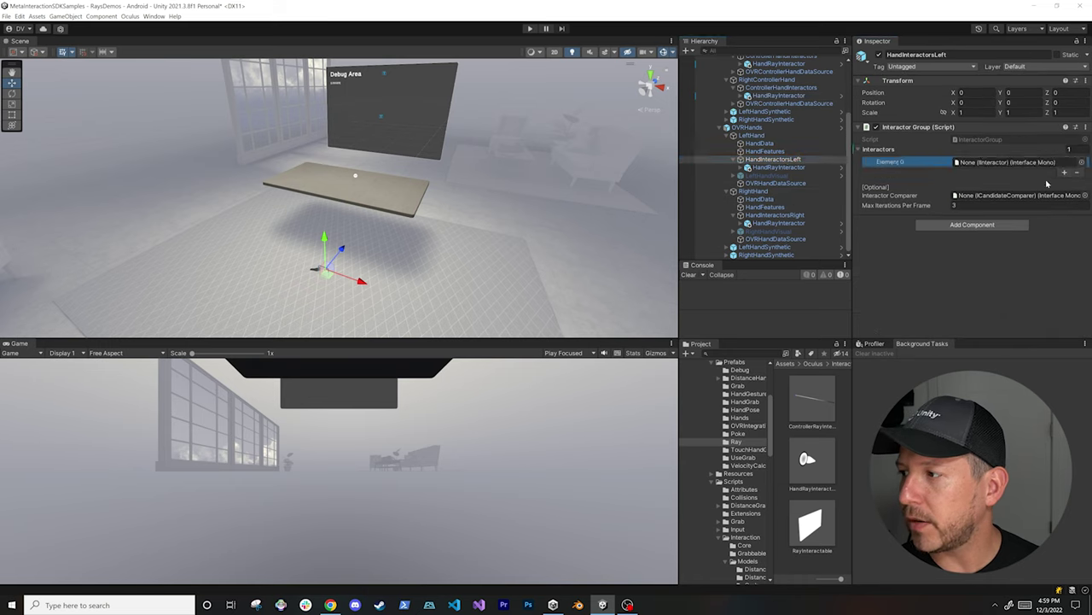
{"action": "left_click_drag", "start_coordinate": [778, 167], "coordinate": [975, 170]}
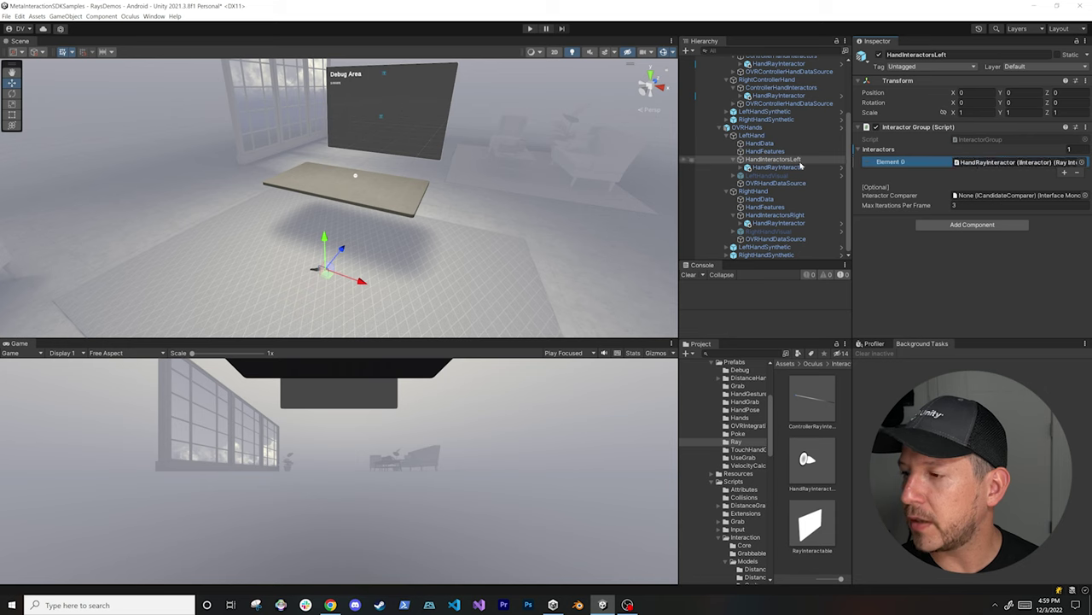
{"action": "left_click", "coordinate": [793, 167]}
{"action": "left_click", "coordinate": [928, 156]}
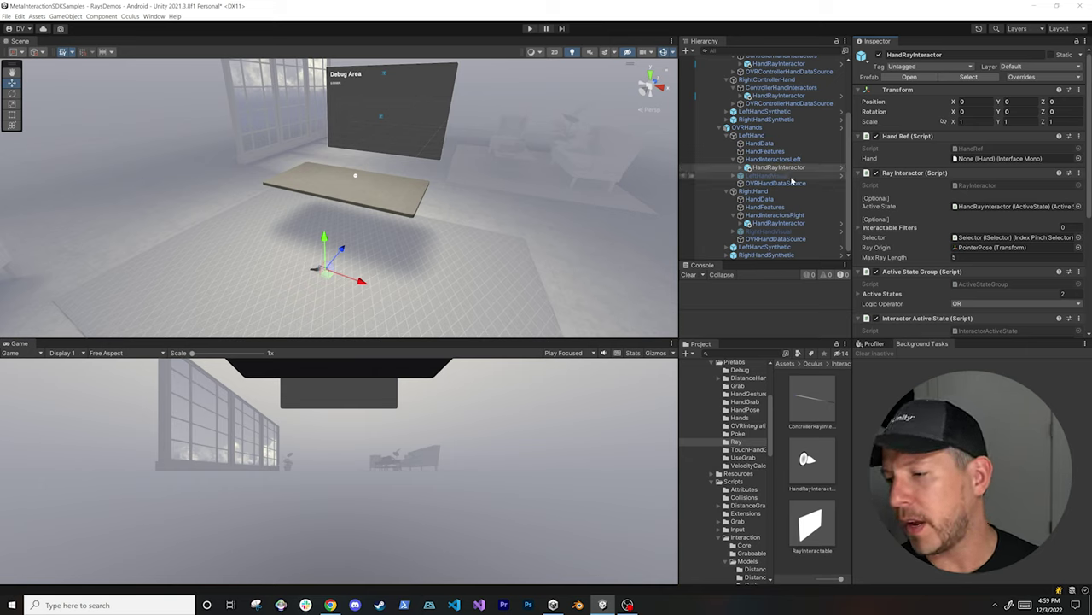
Step: Assign RightHand as the Hand of the right hand's HandRayInteractor and add that interactor to the HandInteractorsRight group
{"action": "left_click_drag", "start_coordinate": [767, 224], "coordinate": [964, 159]}
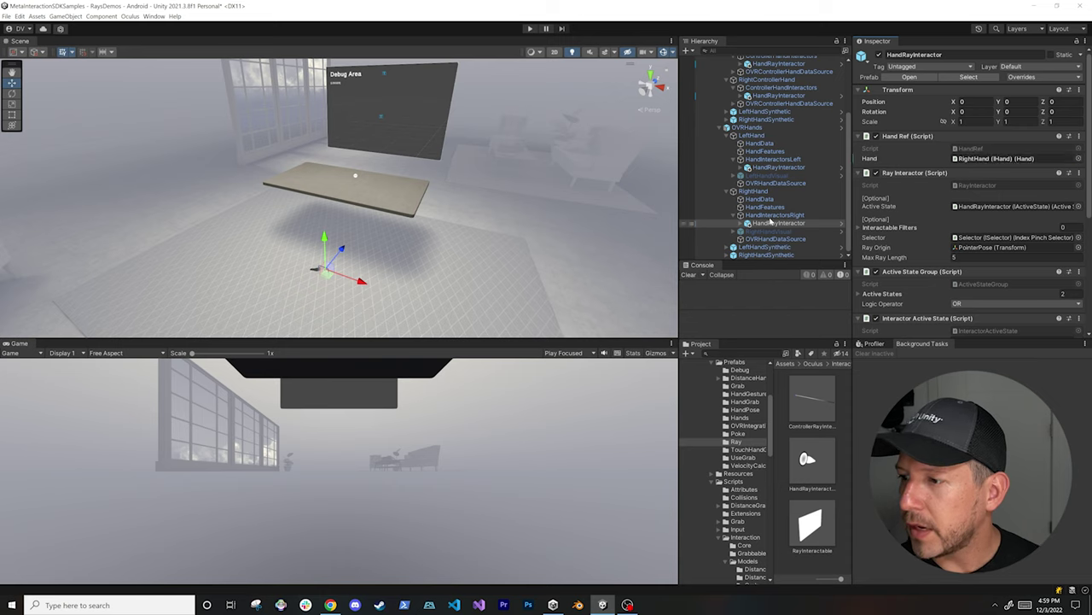
{"action": "left_click", "coordinate": [768, 215]}
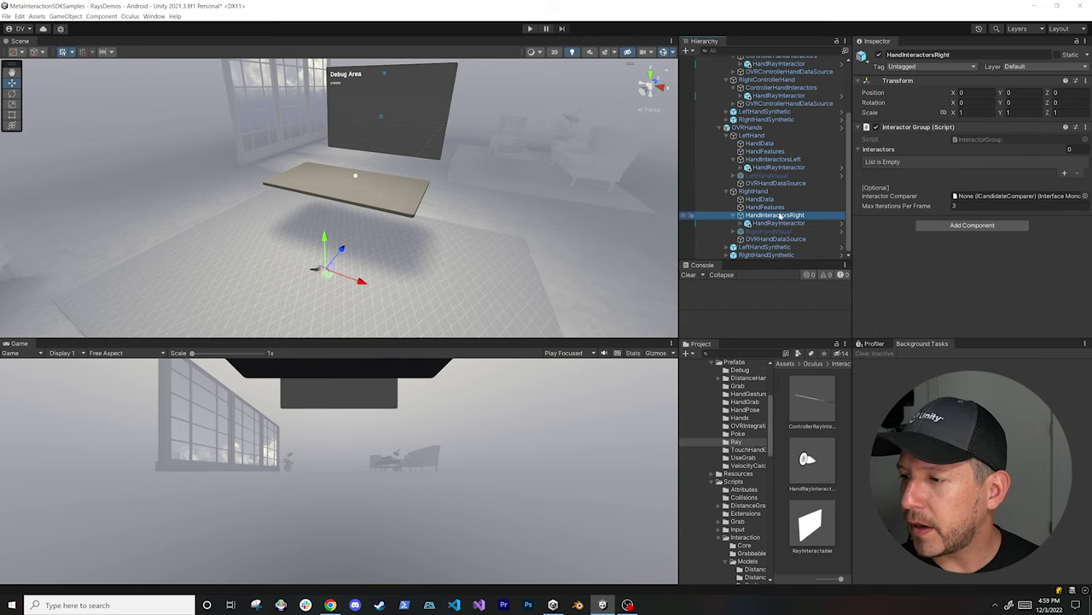
{"action": "left_click", "coordinate": [1063, 172]}
{"action": "left_click_drag", "start_coordinate": [790, 222], "coordinate": [967, 164]}
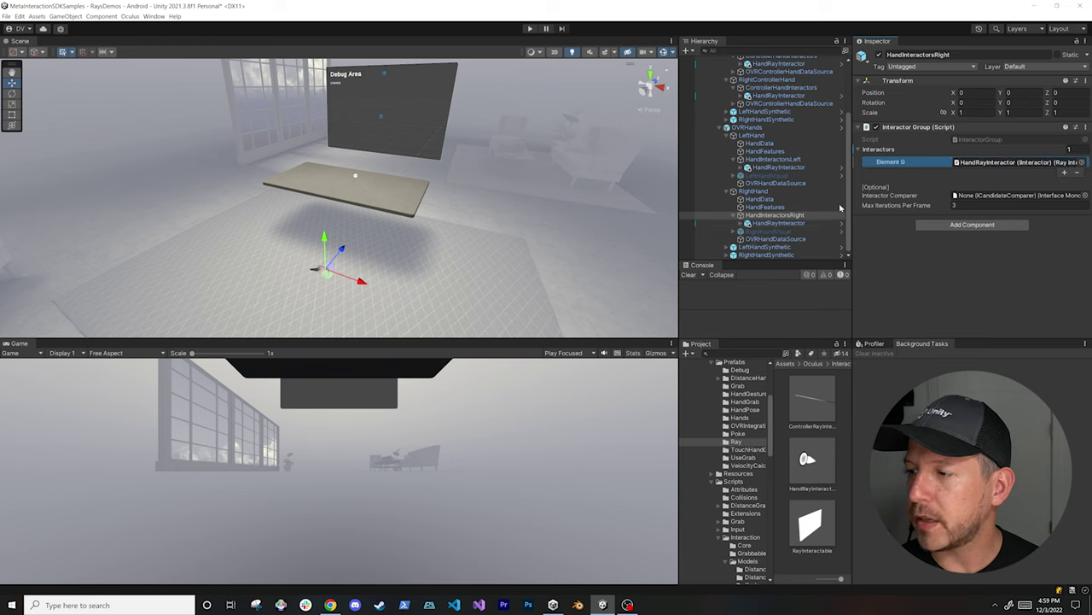
Step: Examine the left controller's HandRayInteractor, including its Hand Ref and Ray Interactor settings and its Selector child's Index Pinch Selector
{"action": "scroll", "coordinate": [776, 171], "scroll_direction": "up", "scroll_amount": 3}
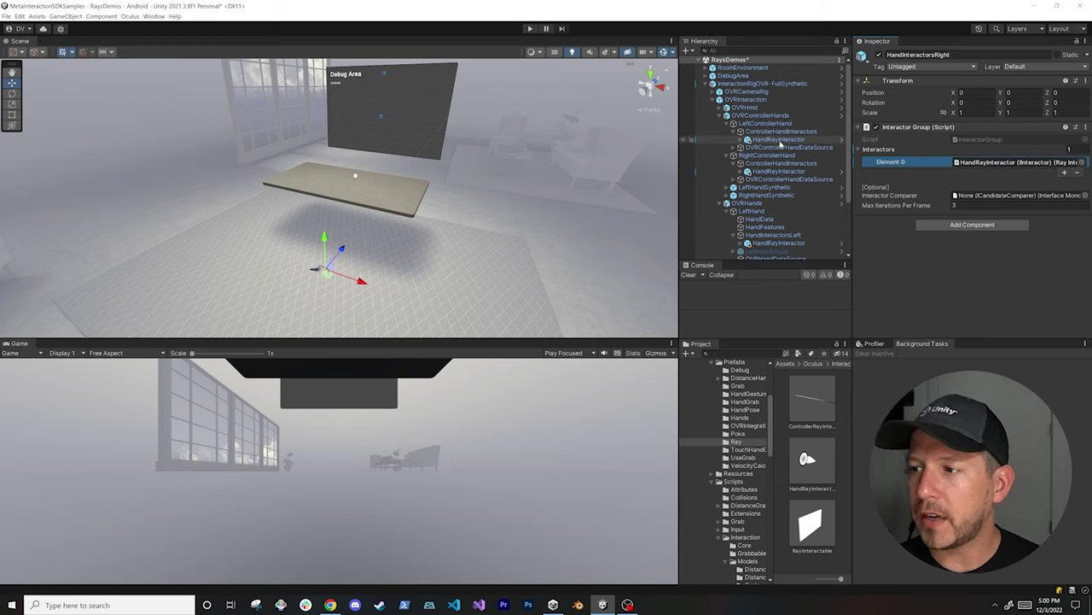
{"action": "left_click", "coordinate": [779, 141]}
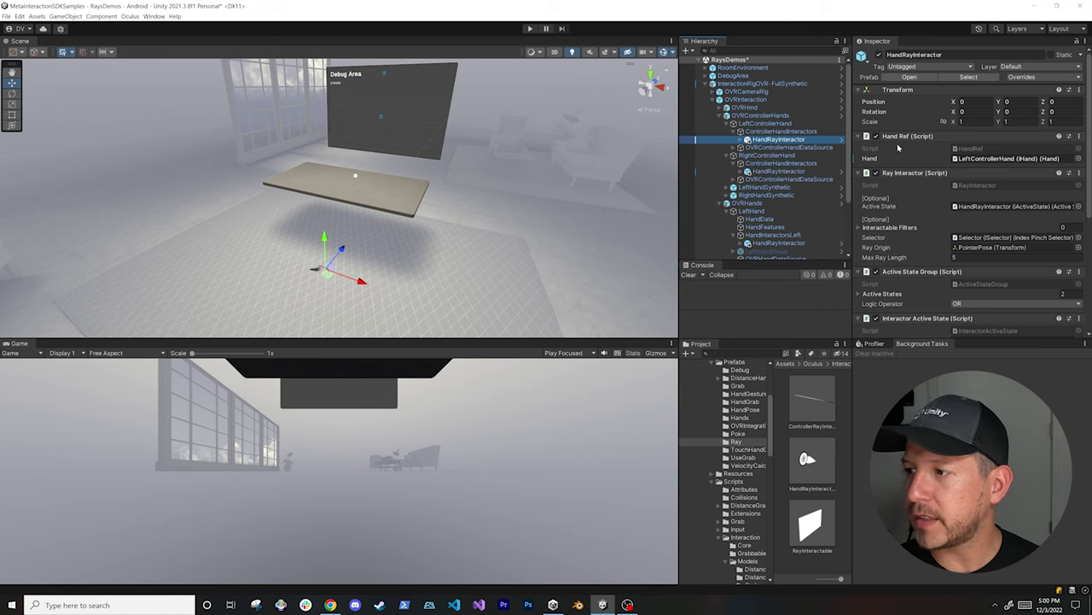
{"action": "scroll", "coordinate": [898, 137], "scroll_direction": "down", "scroll_amount": 2}
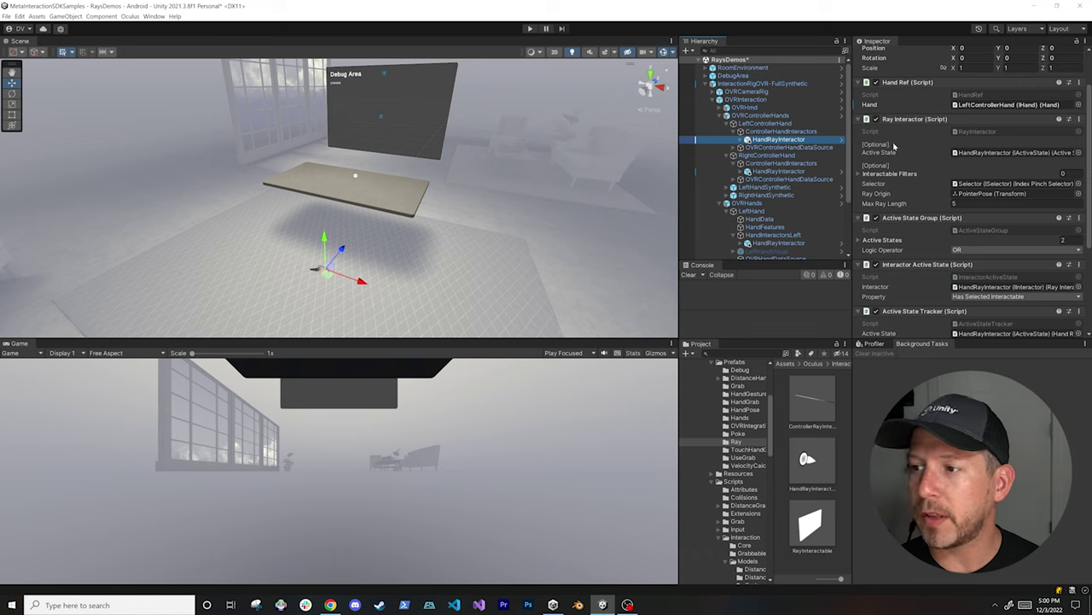
{"action": "left_click", "coordinate": [742, 139]}
{"action": "left_click", "coordinate": [767, 147]}
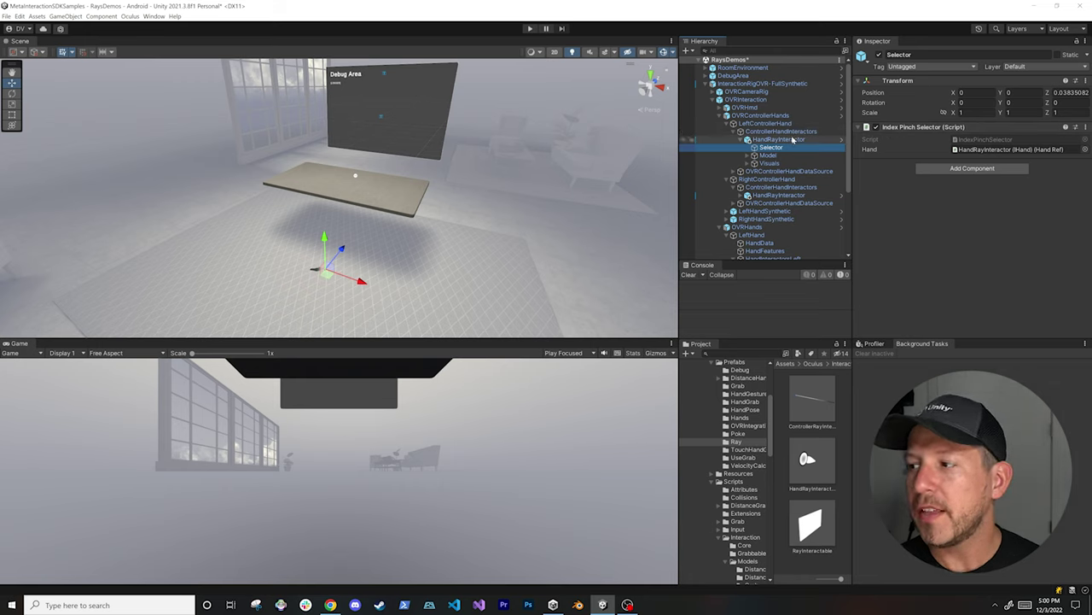
{"action": "left_click", "coordinate": [836, 140]}
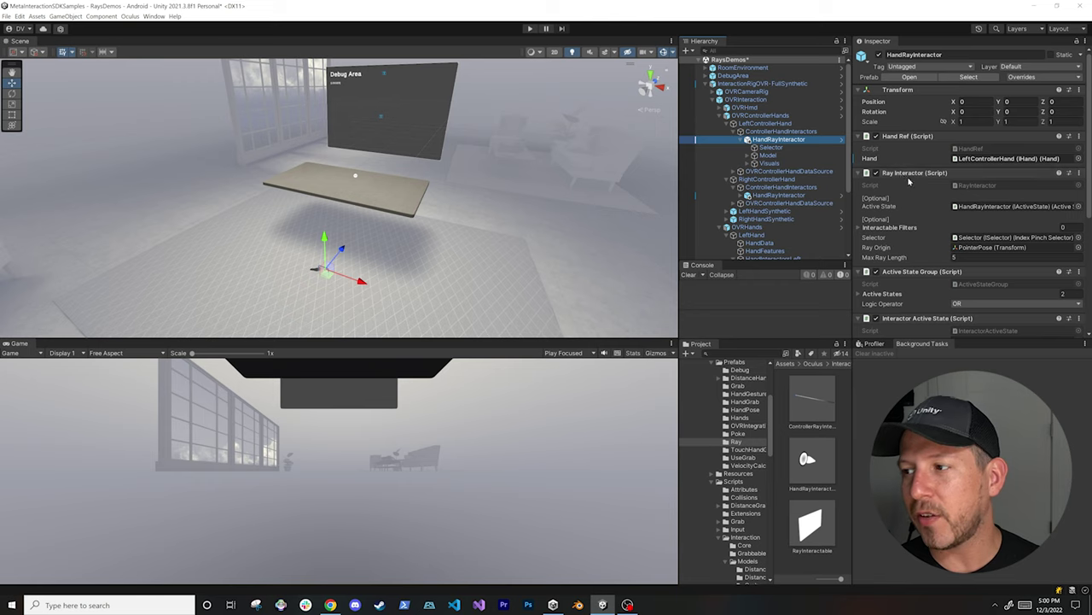
{"action": "left_click", "coordinate": [769, 147]}
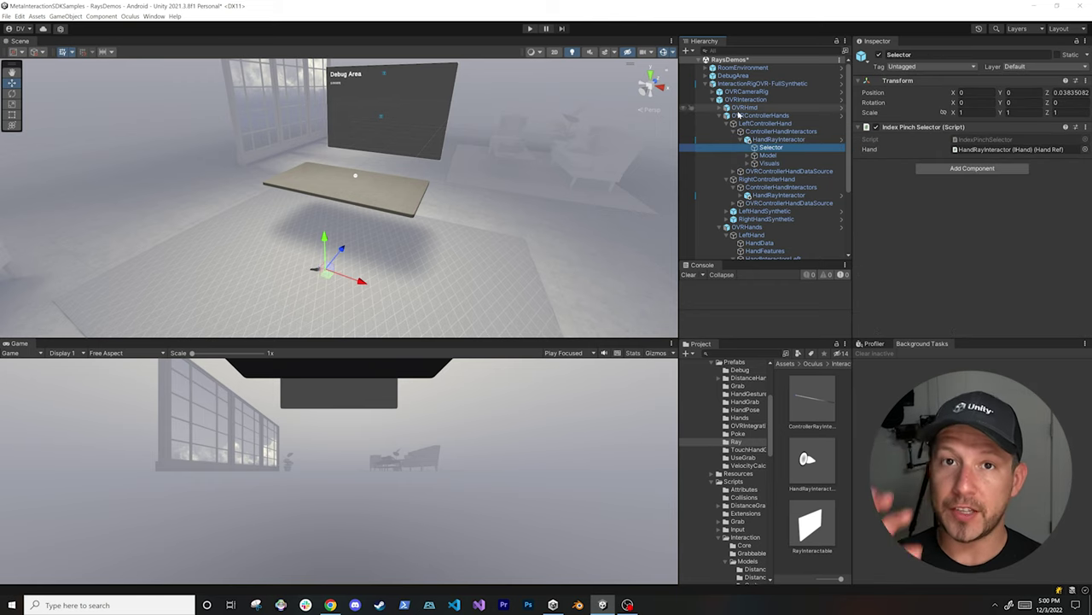
{"action": "left_click", "coordinate": [772, 140]}
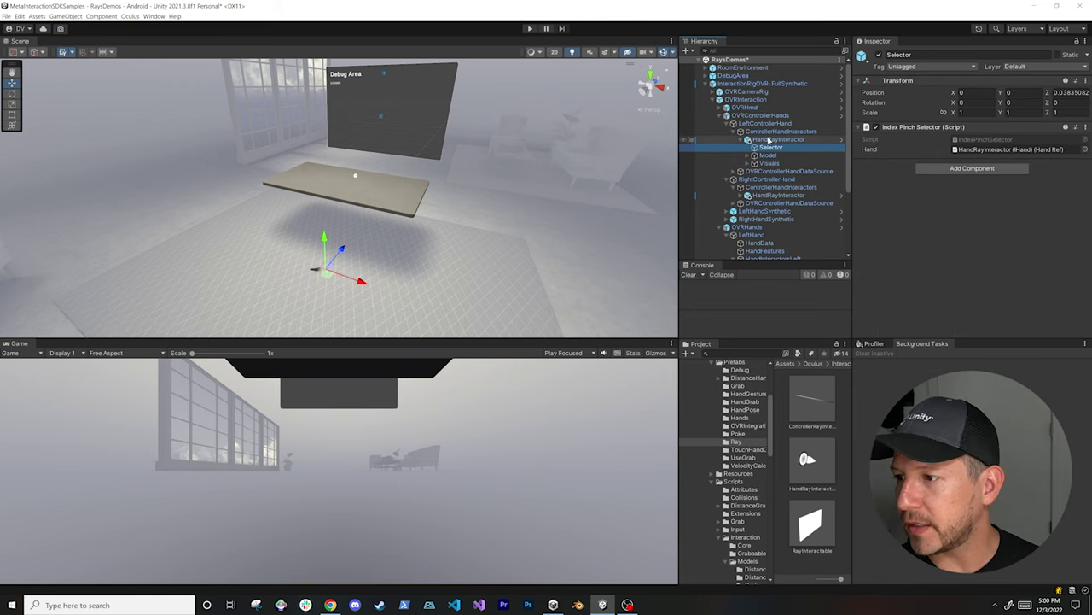
{"action": "scroll", "coordinate": [937, 199], "scroll_direction": "down", "scroll_amount": 2}
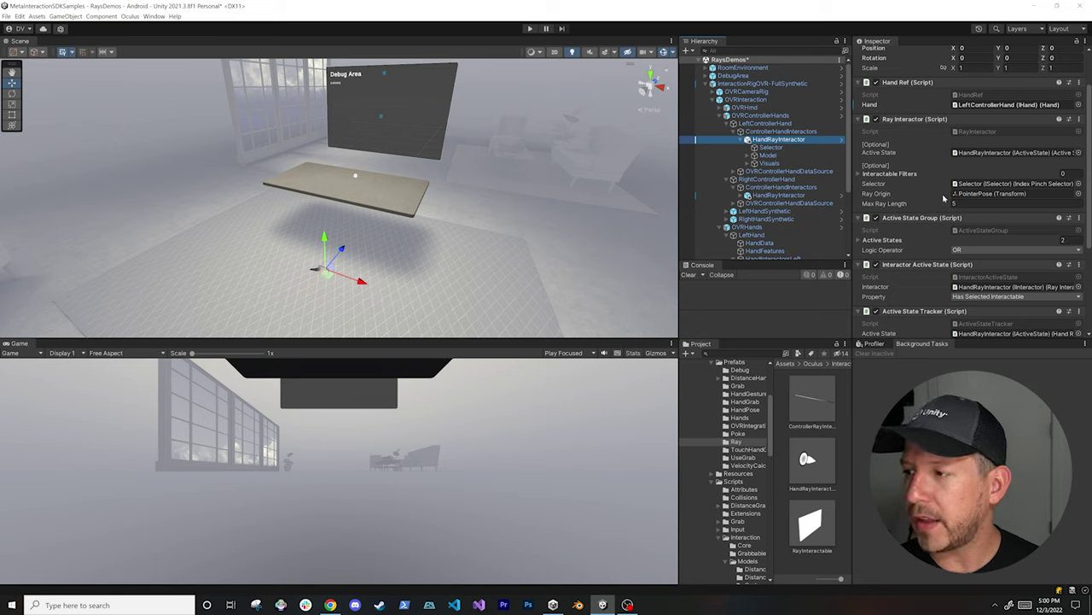
Step: Inspect the left controller HandRayInteractor's Visuals, including RaycasterPinchVisual, its arrow mesh, RaycasterCursorVisual, CursorObject and OculusCursor
{"action": "left_click", "coordinate": [764, 163]}
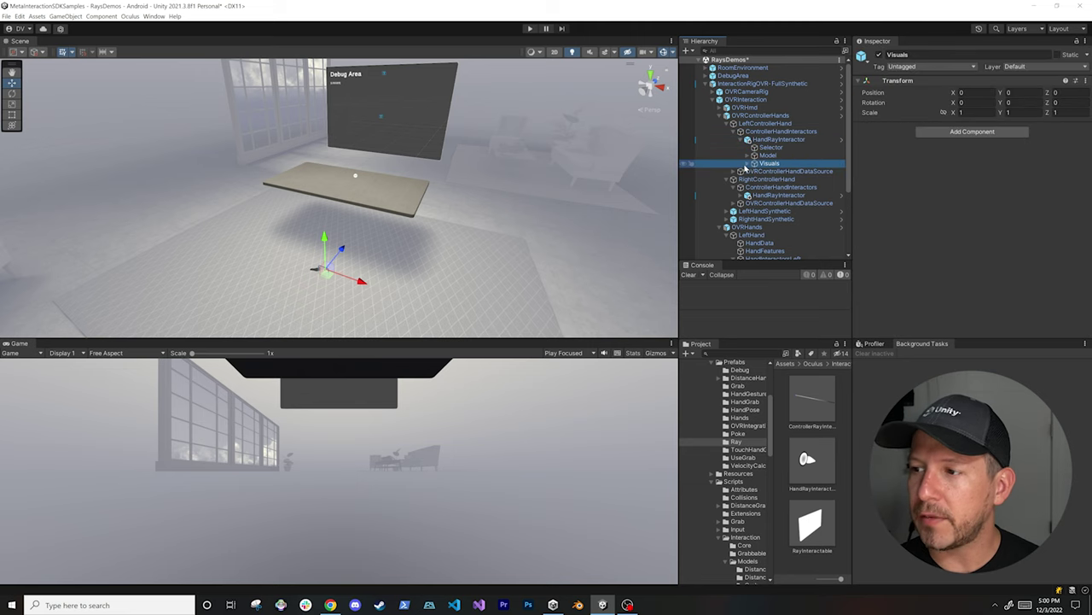
{"action": "left_click", "coordinate": [749, 163]}
{"action": "left_click", "coordinate": [773, 172]}
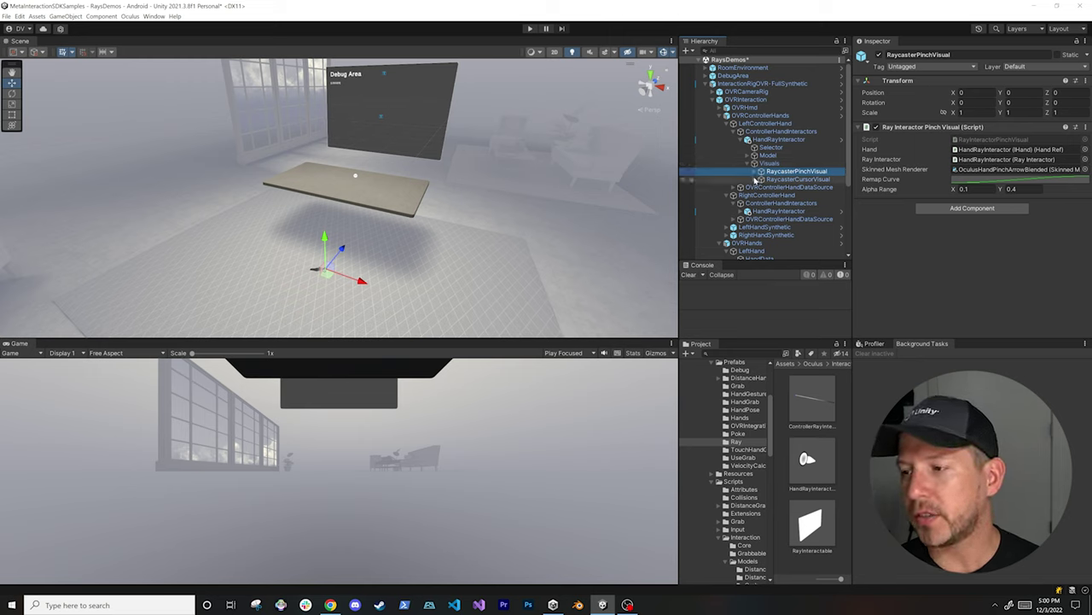
{"action": "left_click", "coordinate": [760, 180]}
{"action": "left_click", "coordinate": [754, 172]}
{"action": "left_click", "coordinate": [778, 179]}
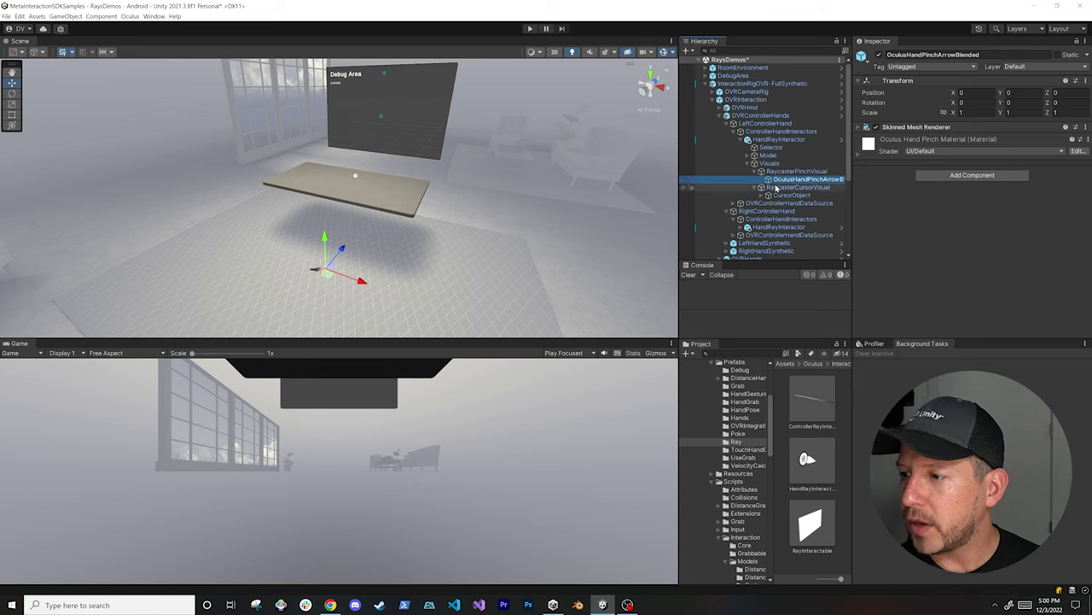
{"action": "left_click", "coordinate": [777, 188]}
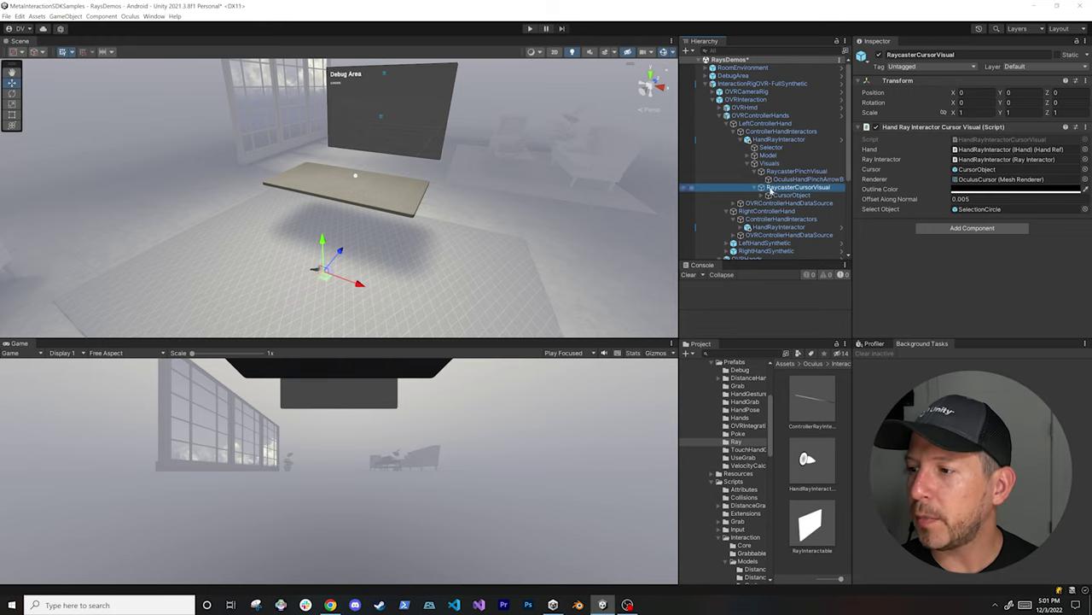
{"action": "left_click", "coordinate": [763, 197]}
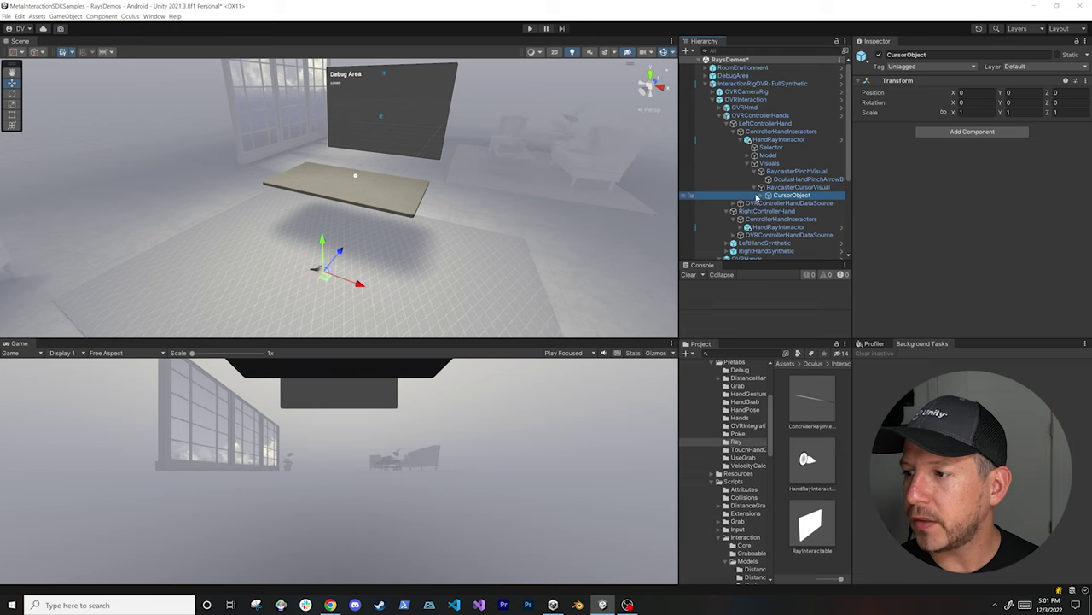
{"action": "left_click", "coordinate": [760, 196]}
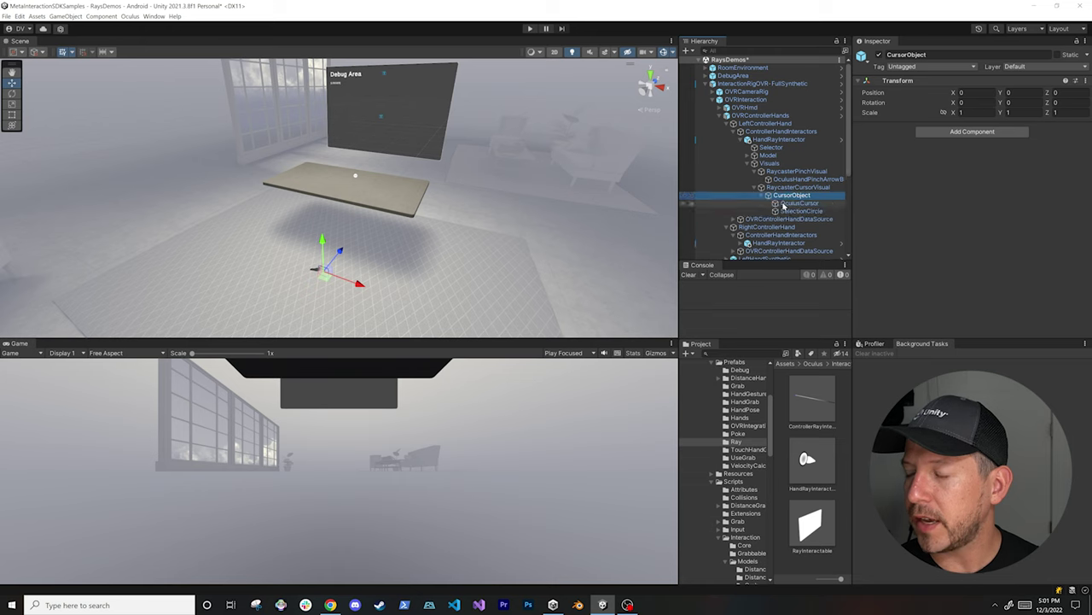
{"action": "left_click", "coordinate": [786, 203]}
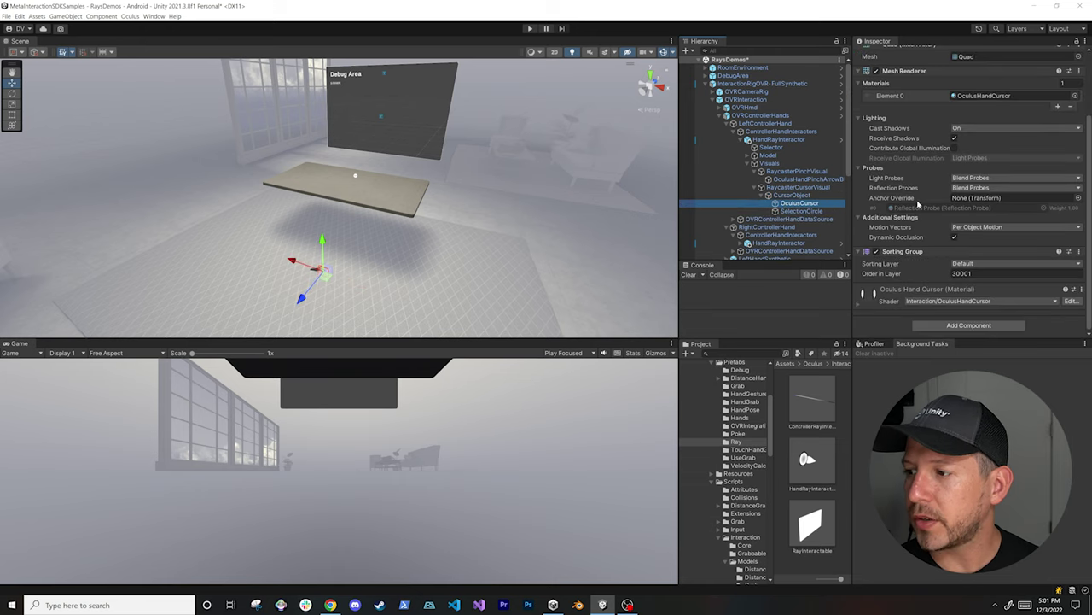
Step: Assign the button sprite to the Sprite Renderer of the left controller ray cursor's SelectionCircle
{"action": "left_click", "coordinate": [803, 211]}
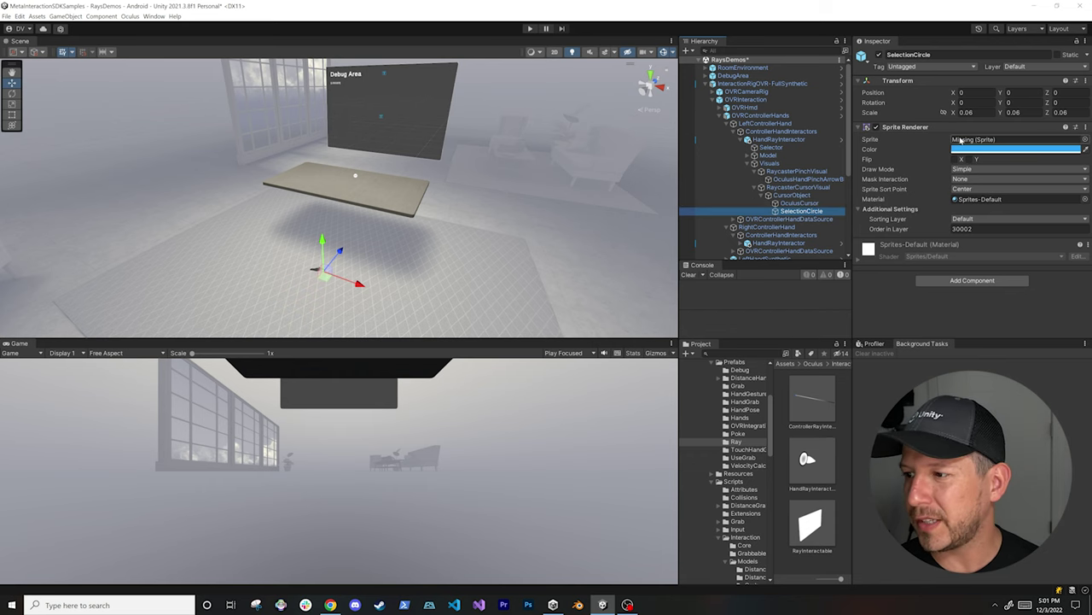
{"action": "left_click", "coordinate": [1085, 139]}
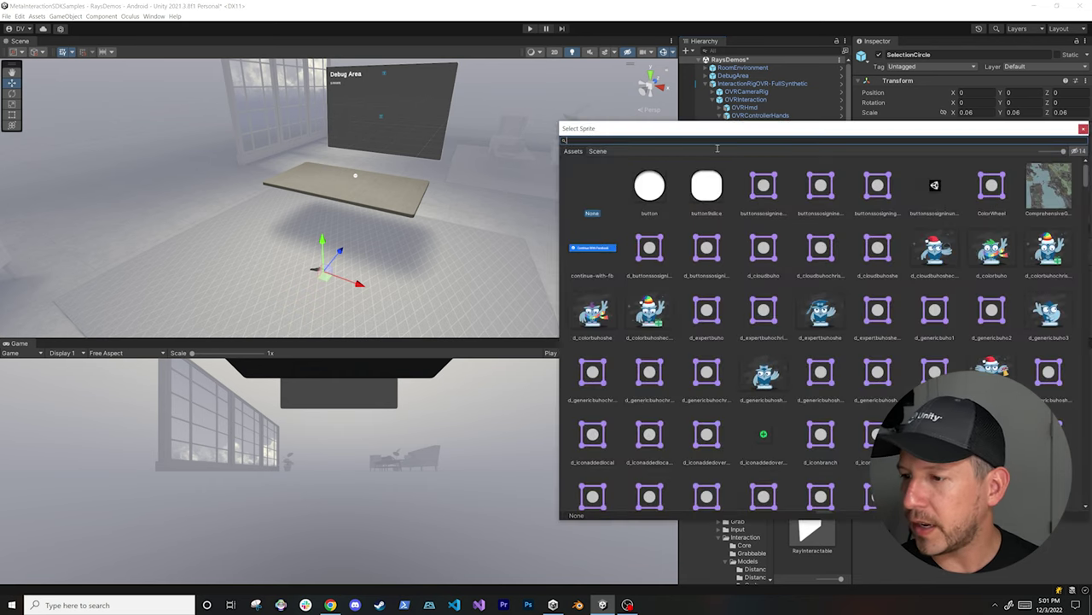
{"action": "double_click", "coordinate": [649, 186]}
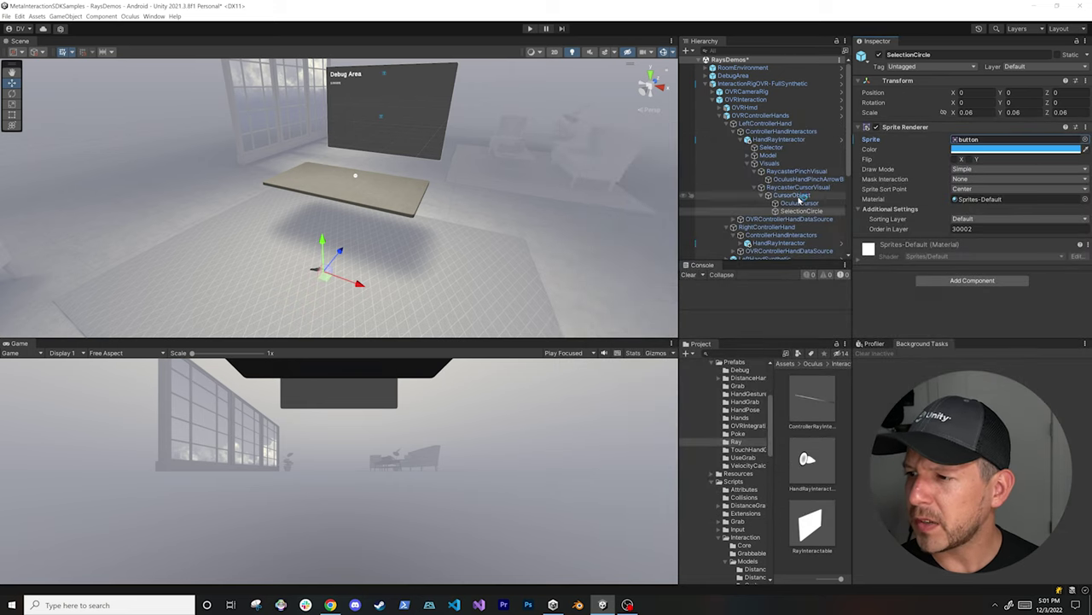
Step: Filter the scene objects by "selection", assign the button sprite to all four SelectionCircle objects together, and clear the filter
{"action": "scroll", "coordinate": [799, 199], "scroll_direction": "down", "scroll_amount": 4}
{"action": "left_click", "coordinate": [794, 51]}
{"action": "type", "text": "selection"}
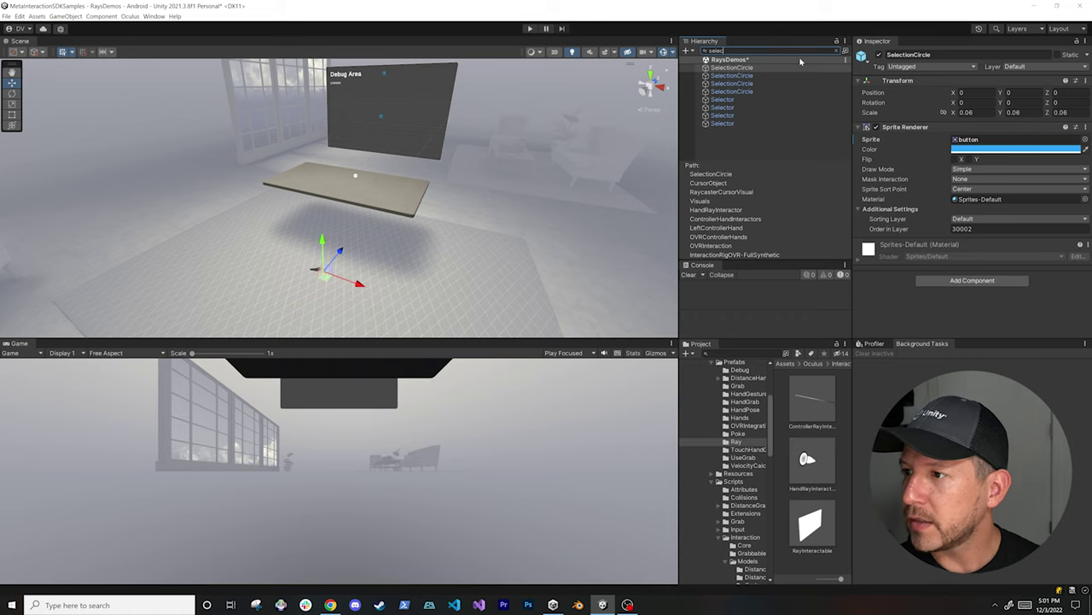
{"action": "left_click", "coordinate": [756, 92]}
{"action": "left_click", "coordinate": [757, 72], "text": "shift"}
{"action": "left_click", "coordinate": [1084, 139]}
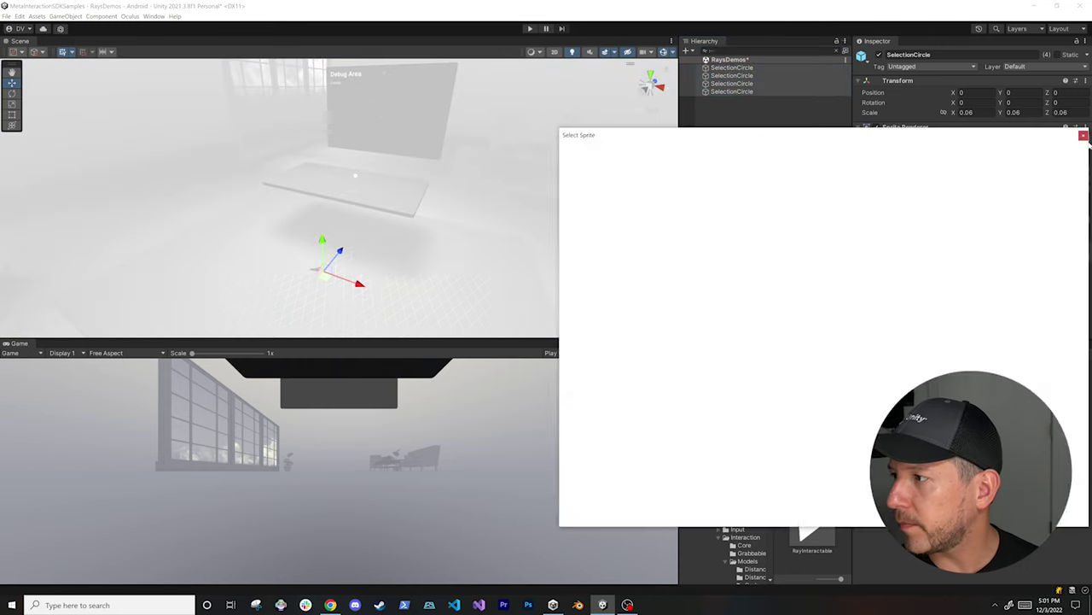
{"action": "double_click", "coordinate": [652, 209]}
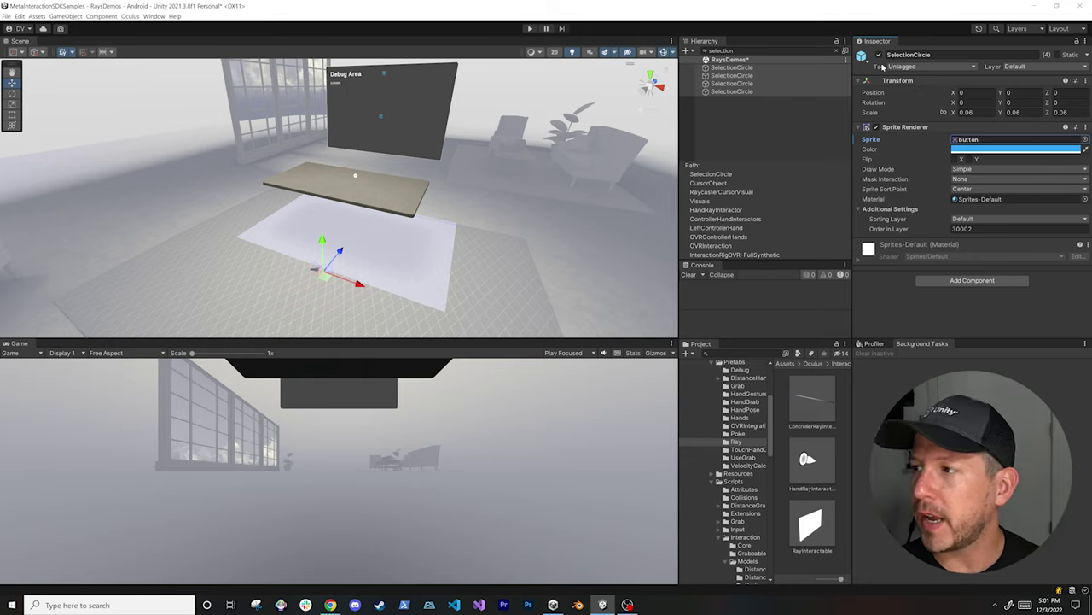
{"action": "left_click", "coordinate": [722, 50]}
{"action": "key", "text": "BackSpace"}
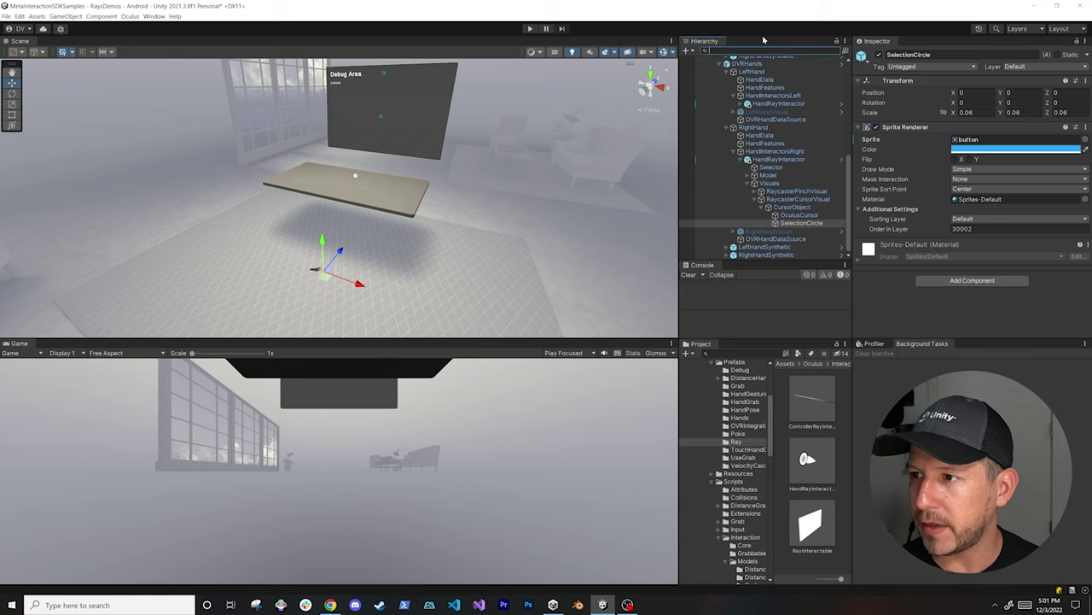
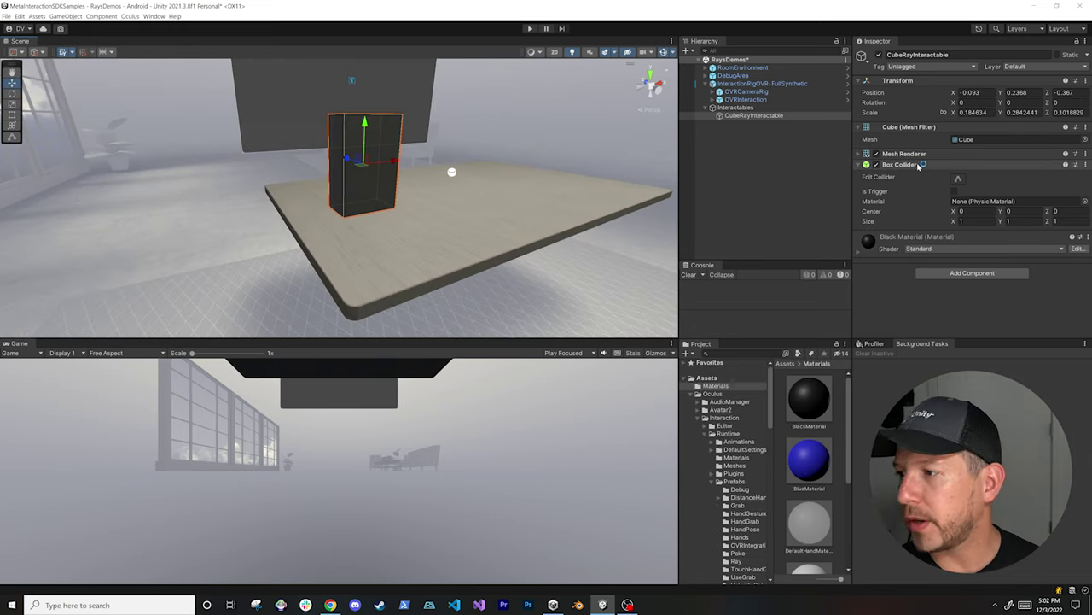
Step: Add a Collider Surface component to CubeRayInteractable and assign the cube's Box Collider as its Collider
{"action": "left_click_drag", "start_coordinate": [448, 149], "coordinate": [711, 154], "text": "alt"}
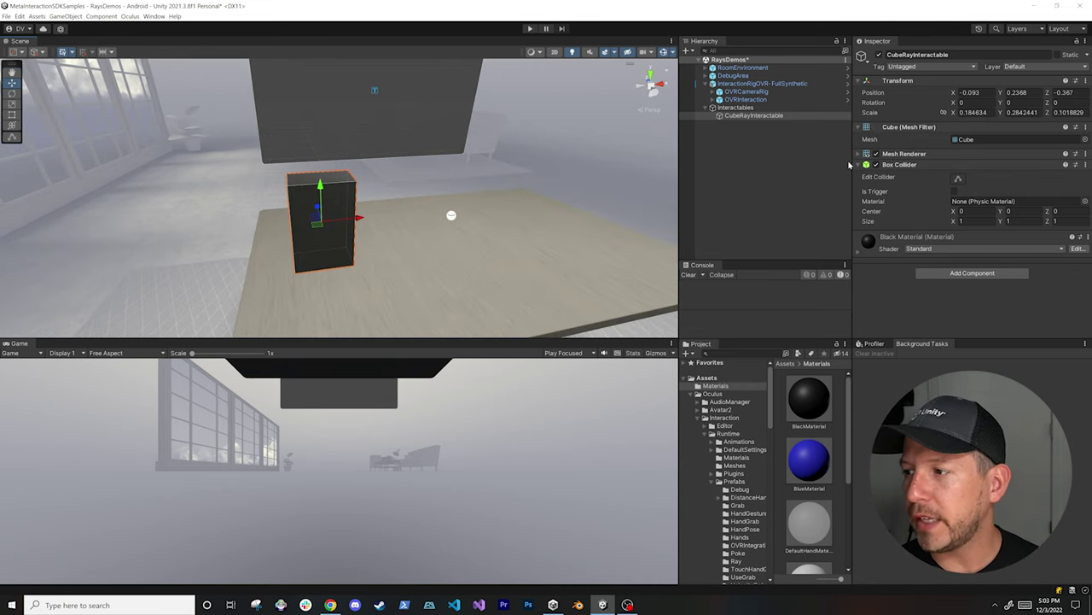
{"action": "left_click", "coordinate": [896, 165]}
{"action": "left_click", "coordinate": [935, 214]}
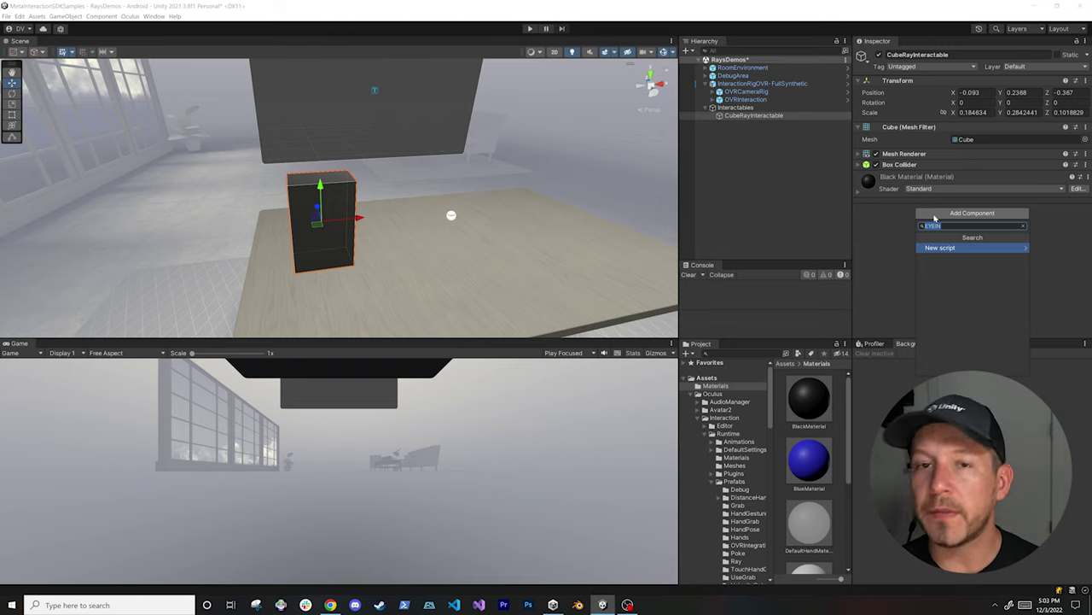
{"action": "type", "text": "collid"}
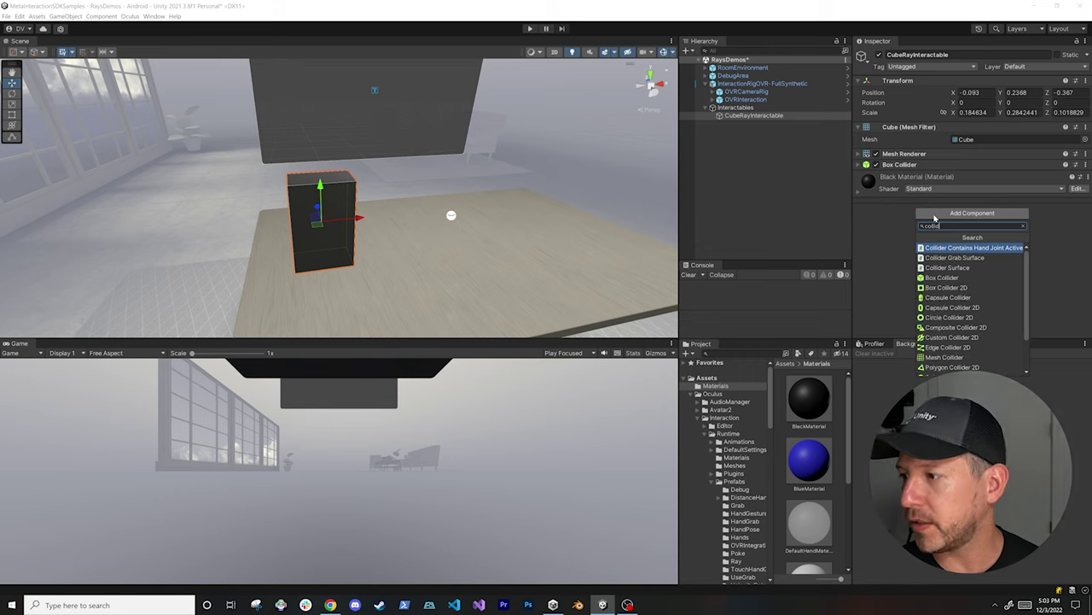
{"action": "type", "text": "er"}
{"action": "key", "text": "Down"}
{"action": "key", "text": "Down"}
{"action": "key", "text": "Return"}
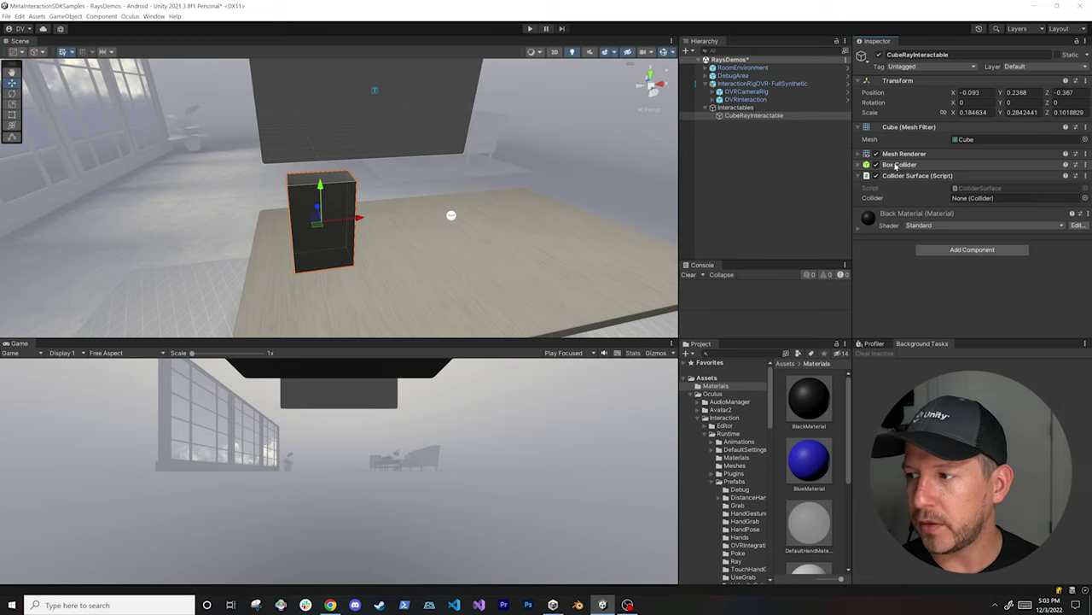
{"action": "left_click_drag", "start_coordinate": [896, 167], "coordinate": [968, 198]}
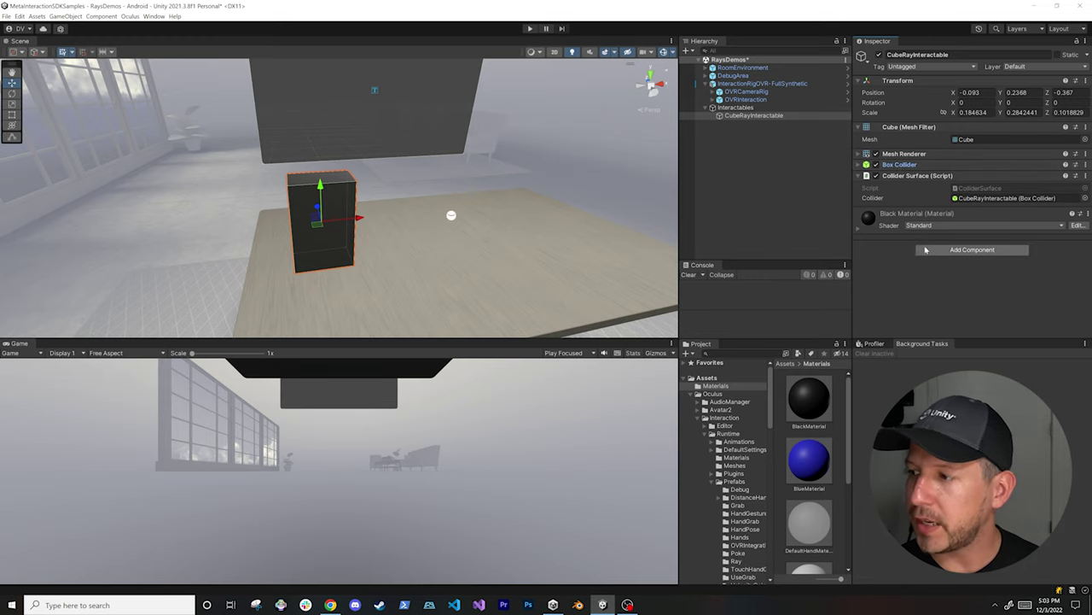
Step: Add a Ray Interactable component to CubeRayInteractable, assign the cube's Collider Surface as its Surface, and keep the cube selected
{"action": "left_click_drag", "start_coordinate": [323, 270], "coordinate": [431, 215], "text": "alt"}
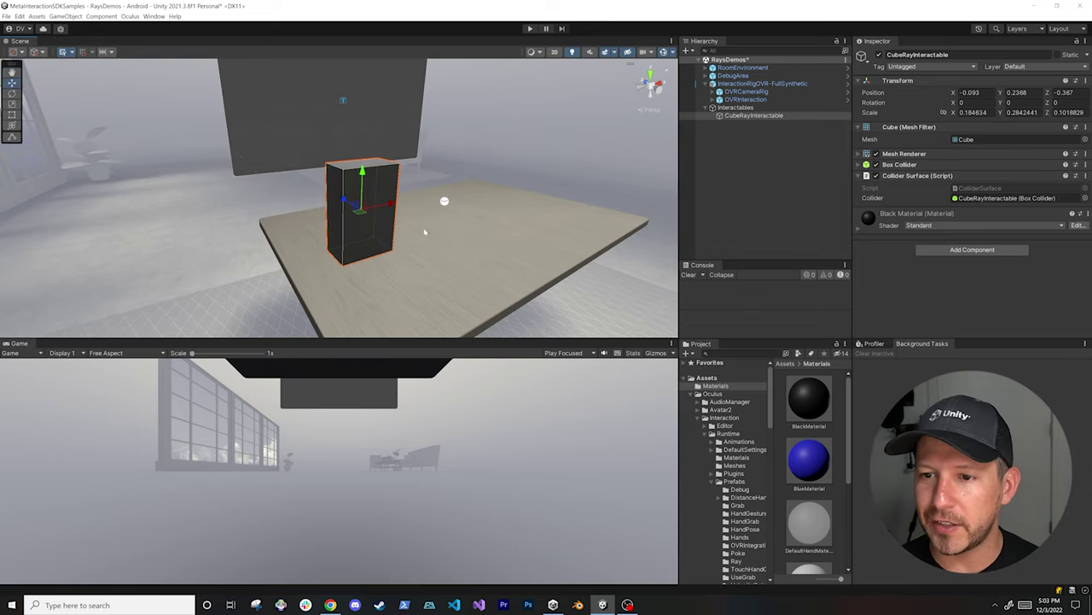
{"action": "scroll", "coordinate": [434, 213], "scroll_direction": "up", "scroll_amount": 3}
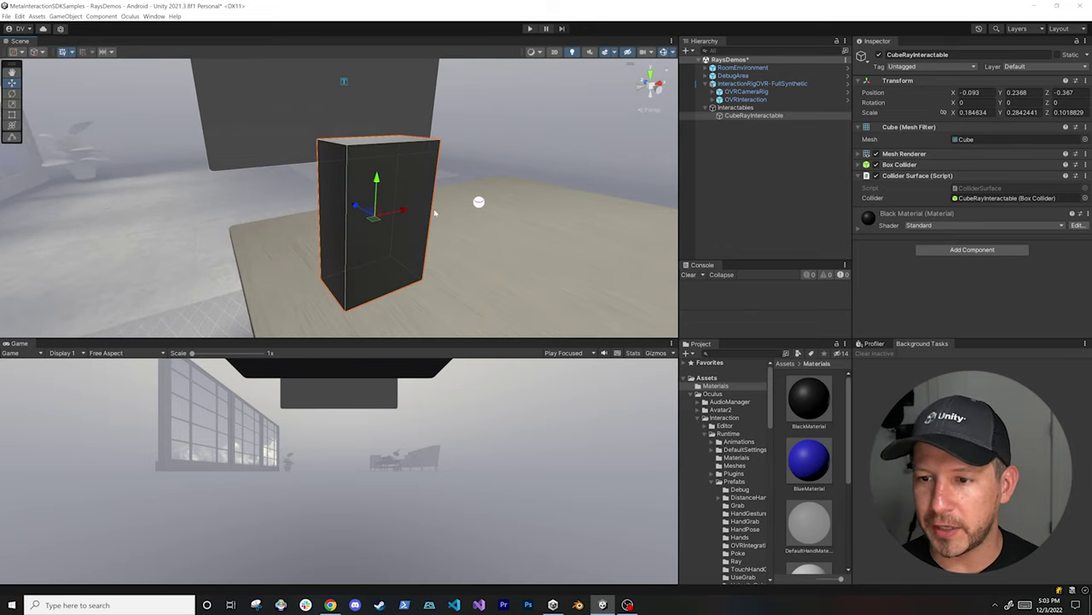
{"action": "left_click", "coordinate": [929, 250]}
{"action": "type", "text": "ray"}
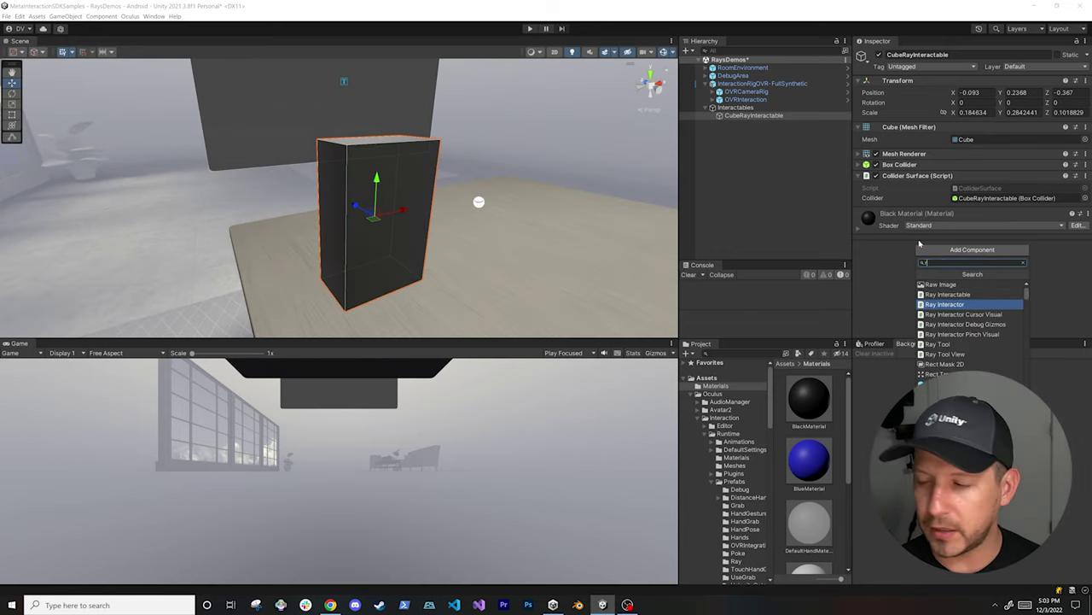
{"action": "type", "text": " inte"}
{"action": "key", "text": "Up"}
{"action": "key", "text": "Up"}
{"action": "key", "text": "Return"}
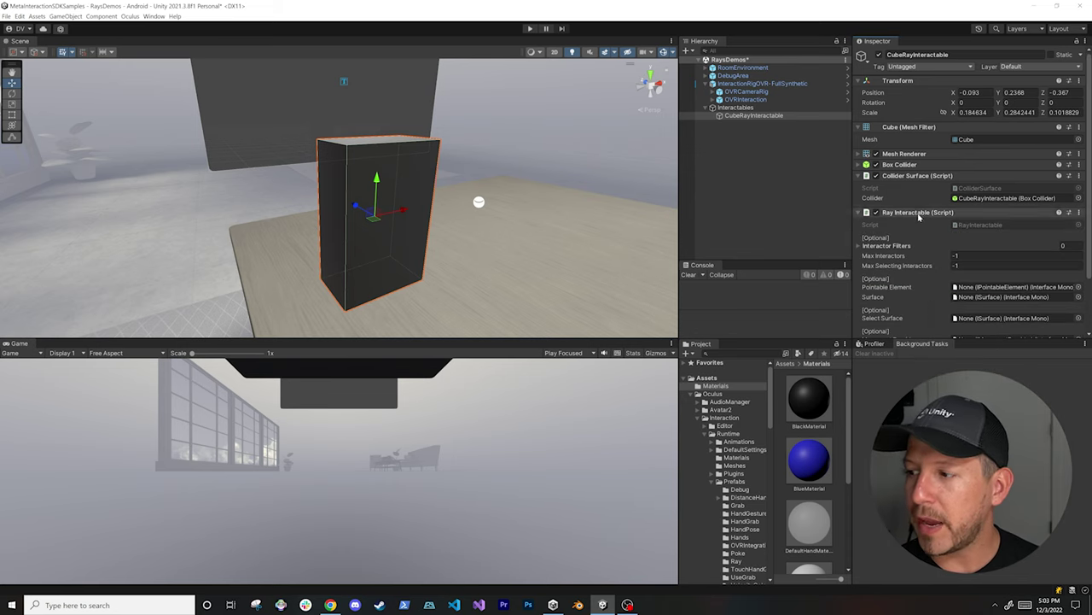
{"action": "scroll", "coordinate": [947, 225], "scroll_direction": "down", "scroll_amount": 2}
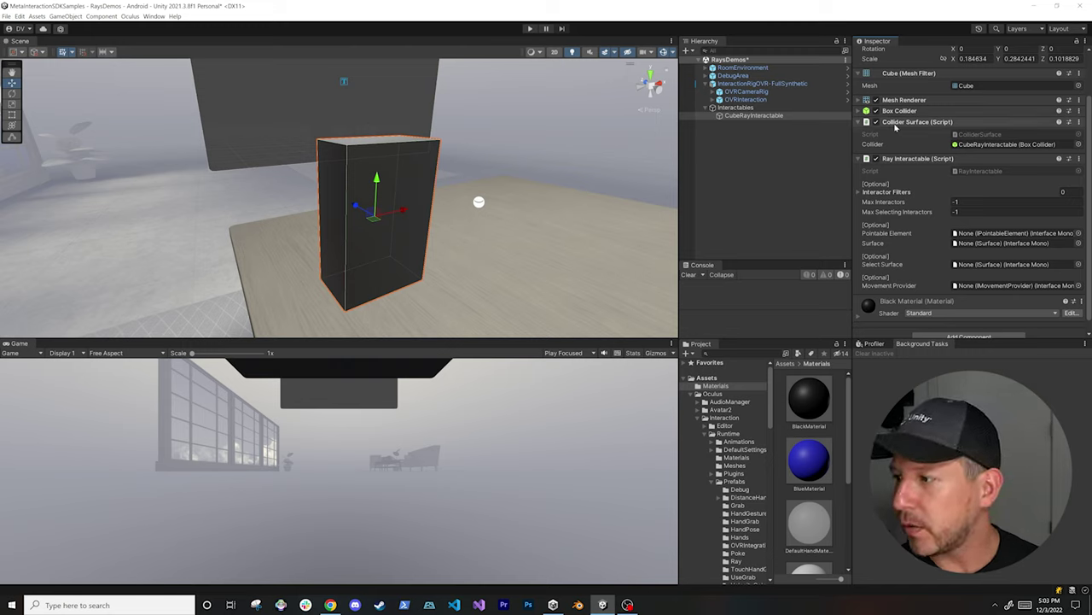
{"action": "left_click_drag", "start_coordinate": [900, 124], "coordinate": [943, 243]}
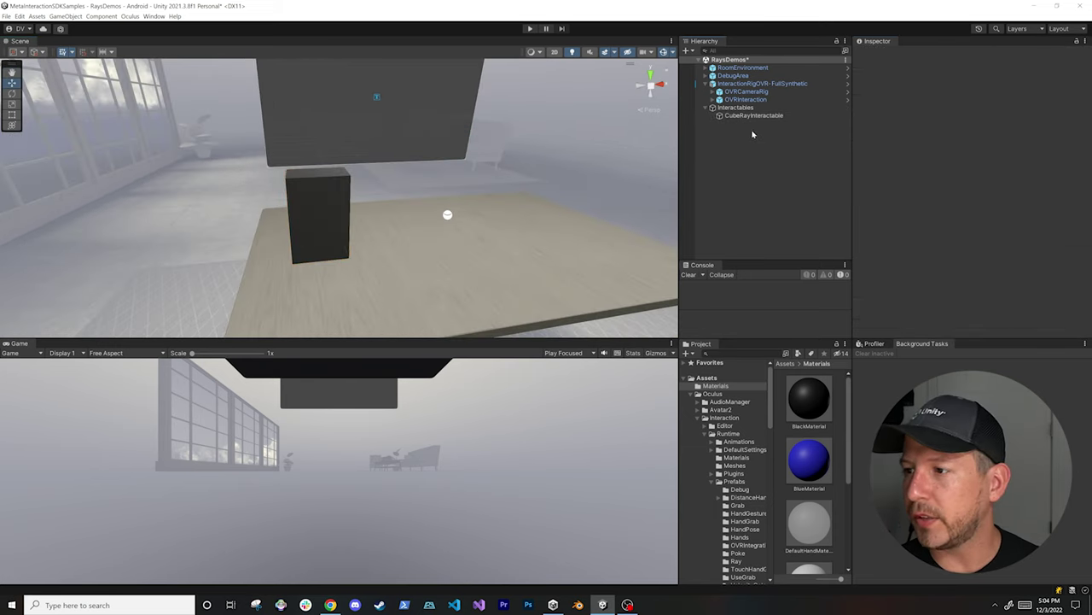
{"action": "left_click", "coordinate": [759, 117]}
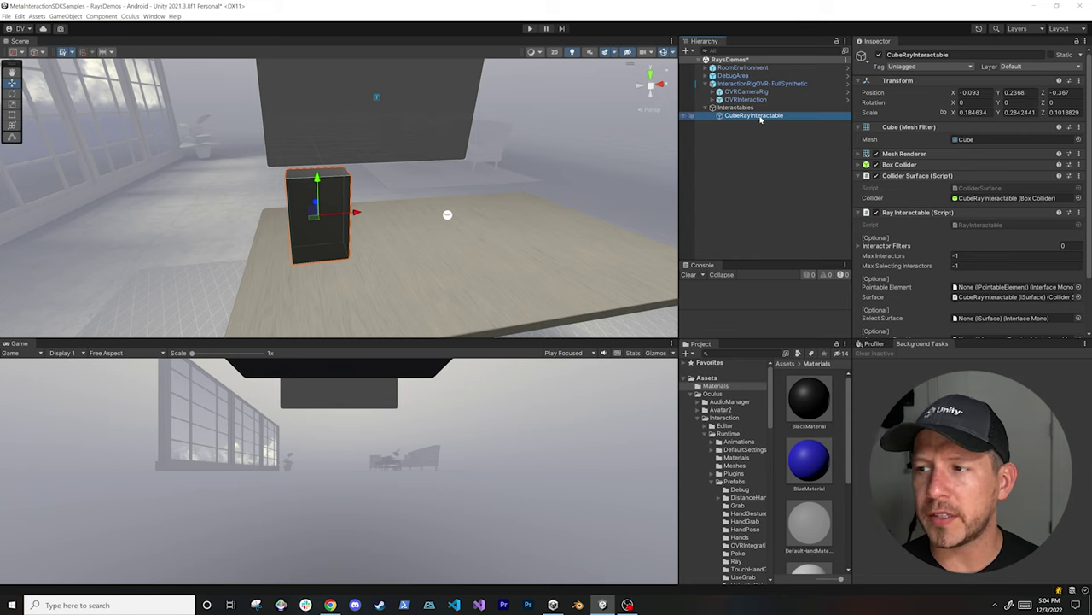
Step: Add a 3D sphere to the scene, scale it uniformly to about 0.288, and place it beside the cube
{"action": "right_click", "coordinate": [761, 125]}
{"action": "mouse_move", "coordinate": [815, 243]}
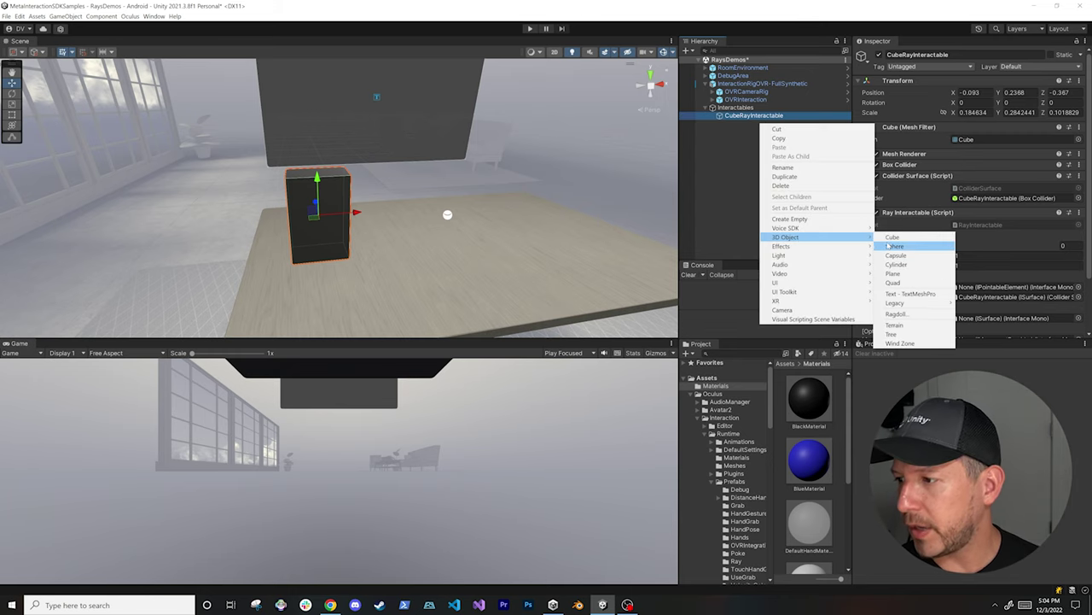
{"action": "left_click", "coordinate": [892, 246]}
{"action": "left_click_drag", "start_coordinate": [375, 195], "coordinate": [472, 195]}
{"action": "key", "text": "e"}
{"action": "key", "text": "r"}
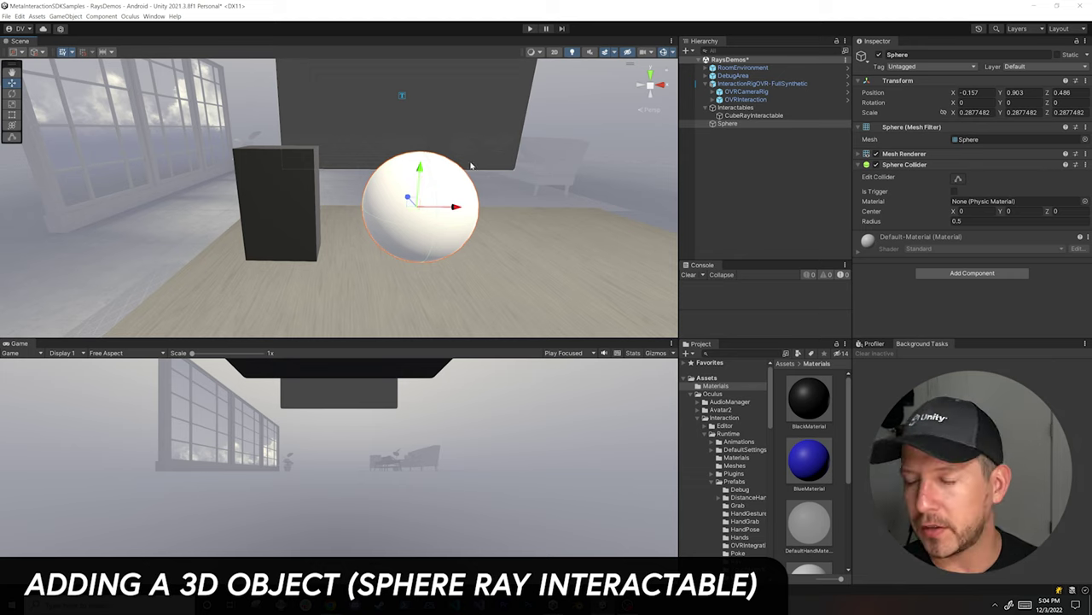
{"action": "left_click", "coordinate": [972, 297]}
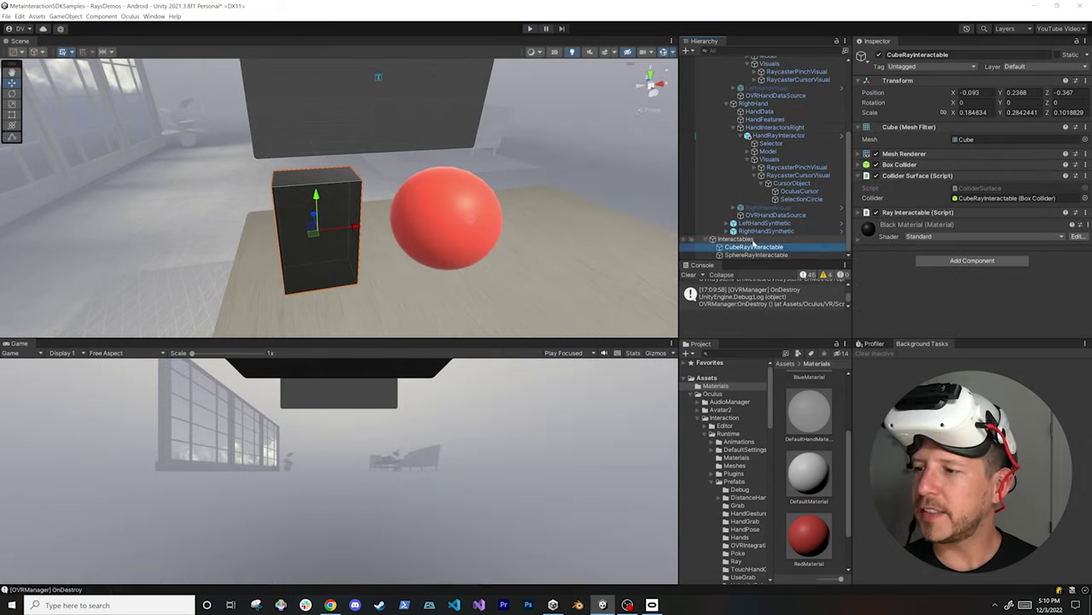
Step: Add an Interactable Unity Event Wrapper component to CubeRayInteractable
{"action": "left_click", "coordinate": [713, 247]}
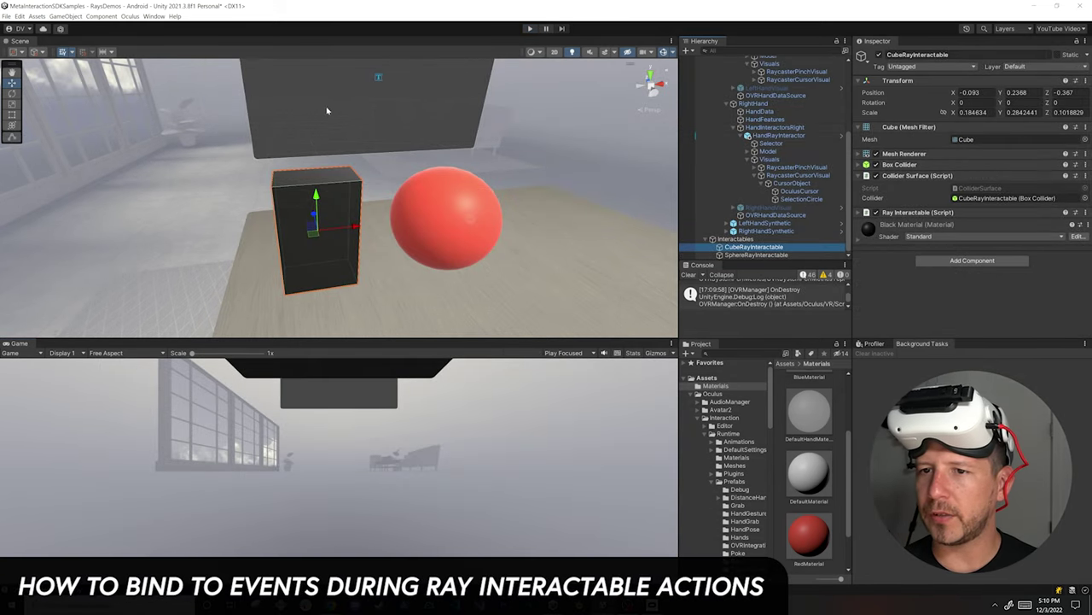
{"action": "left_click", "coordinate": [932, 260]}
{"action": "type", "text": "unity"}
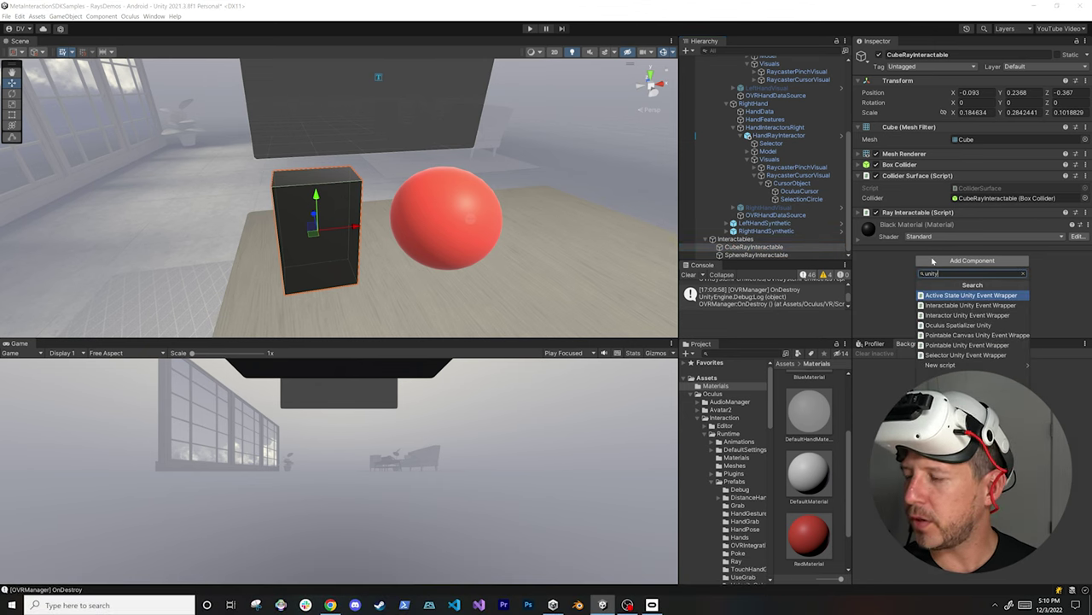
{"action": "key", "text": "Down"}
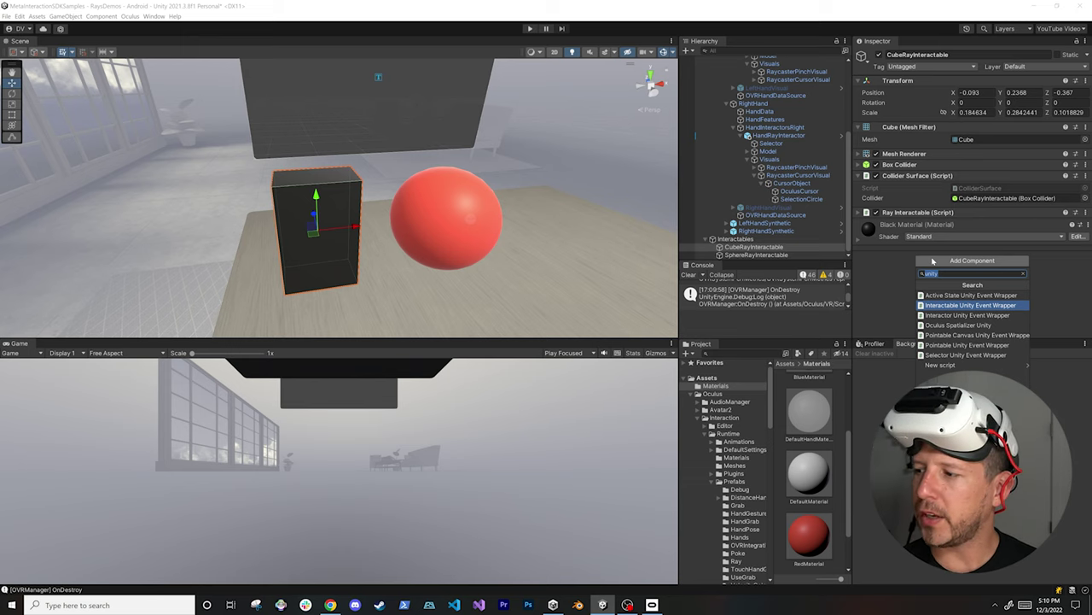
{"action": "key", "text": "Return"}
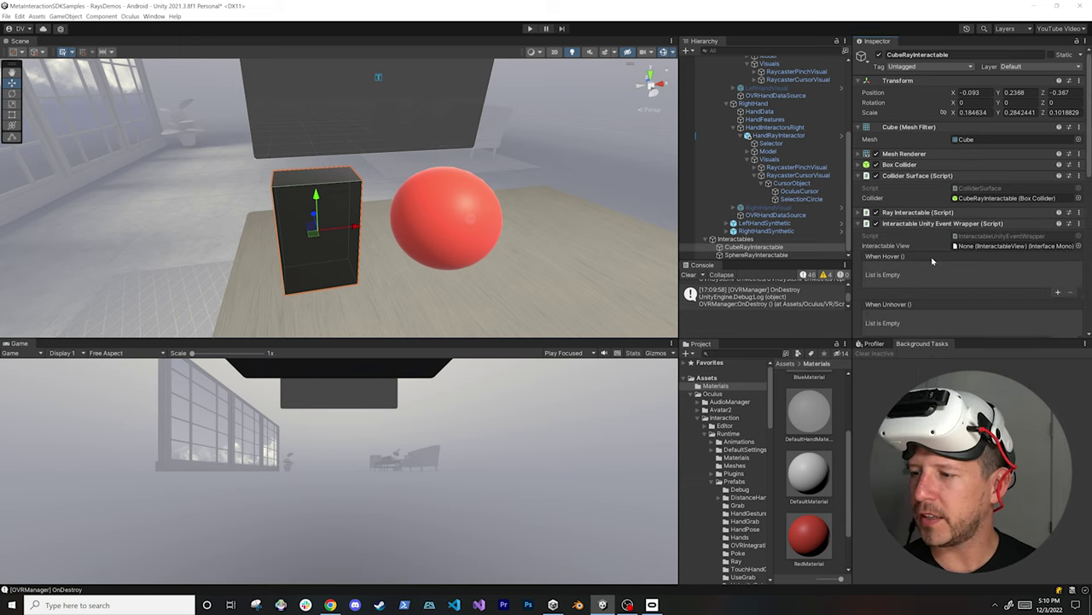
Step: Add one empty event entry each to the cube wrapper's When Select and When Unselect lists
{"action": "scroll", "coordinate": [993, 205], "scroll_direction": "down", "scroll_amount": 5}
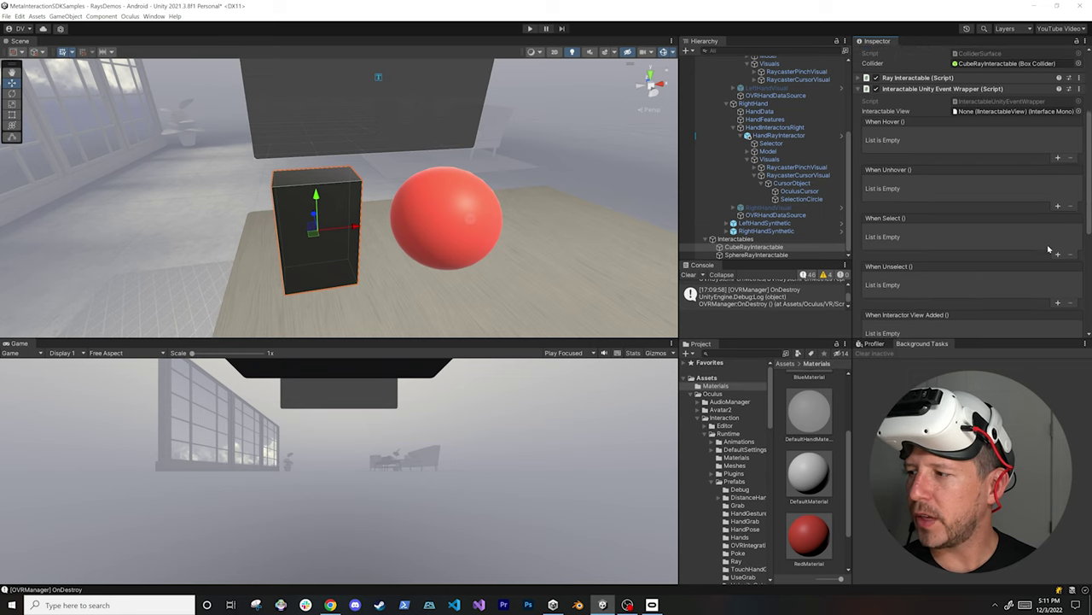
{"action": "left_click", "coordinate": [1058, 255]}
{"action": "scroll", "coordinate": [1043, 262], "scroll_direction": "down", "scroll_amount": 1}
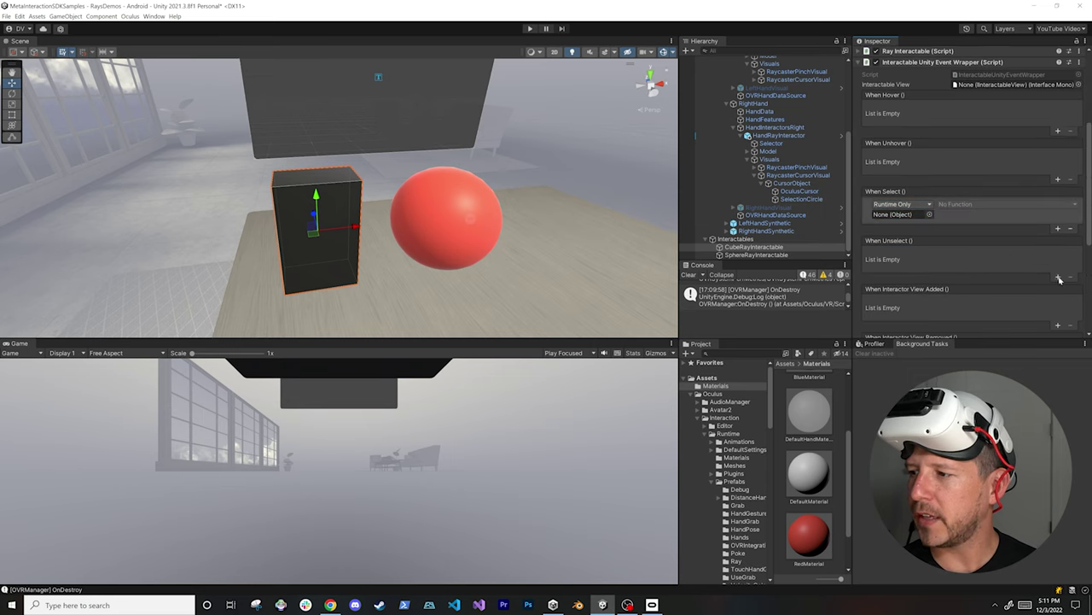
{"action": "left_click", "coordinate": [1059, 277]}
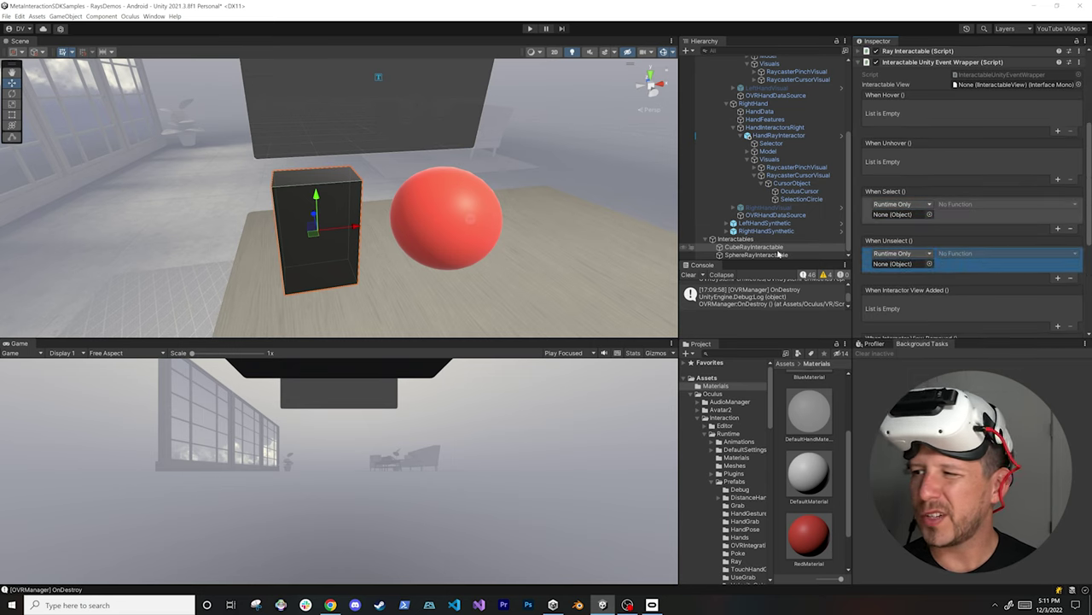
Step: Add an Interactable Unity Event Wrapper to SphereRayInteractable with one empty entry each under When Select and When Unselect
{"action": "left_click", "coordinate": [778, 254]}
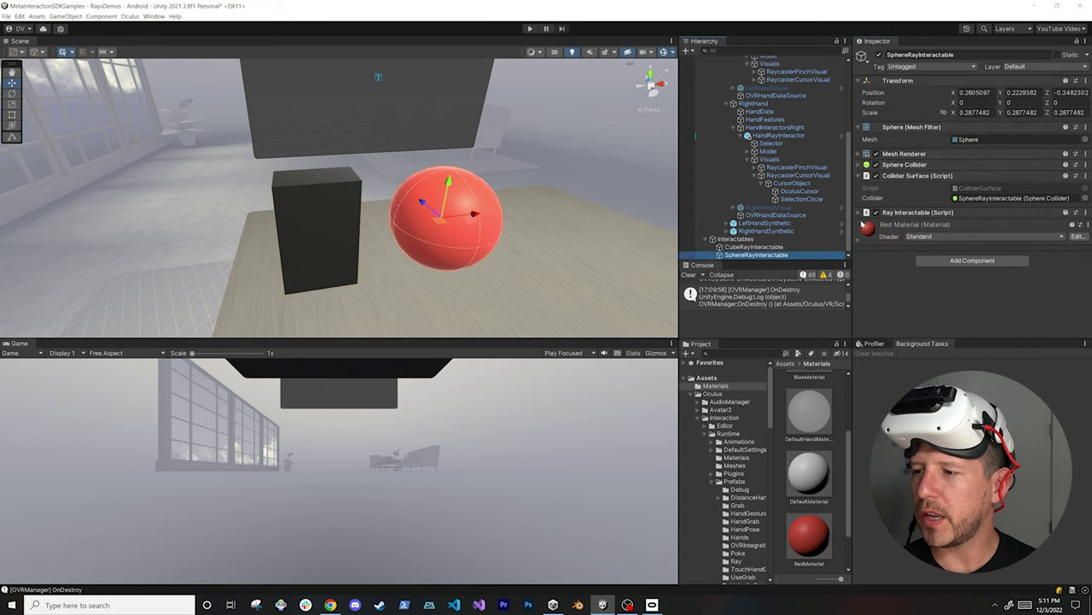
{"action": "left_click", "coordinate": [933, 261]}
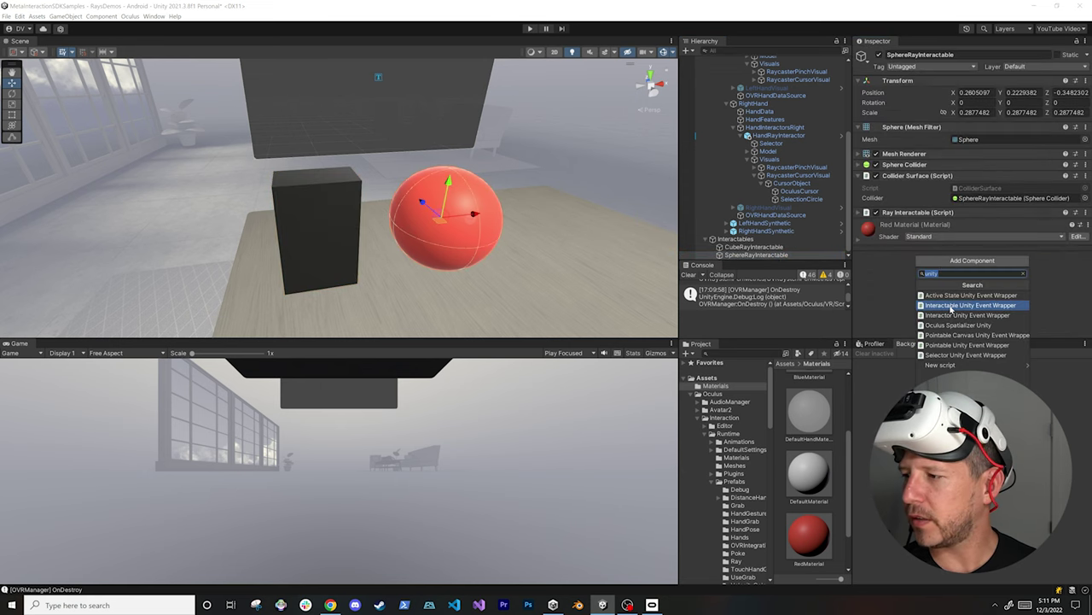
{"action": "key", "text": "Return"}
{"action": "scroll", "coordinate": [936, 256], "scroll_direction": "down", "scroll_amount": 4}
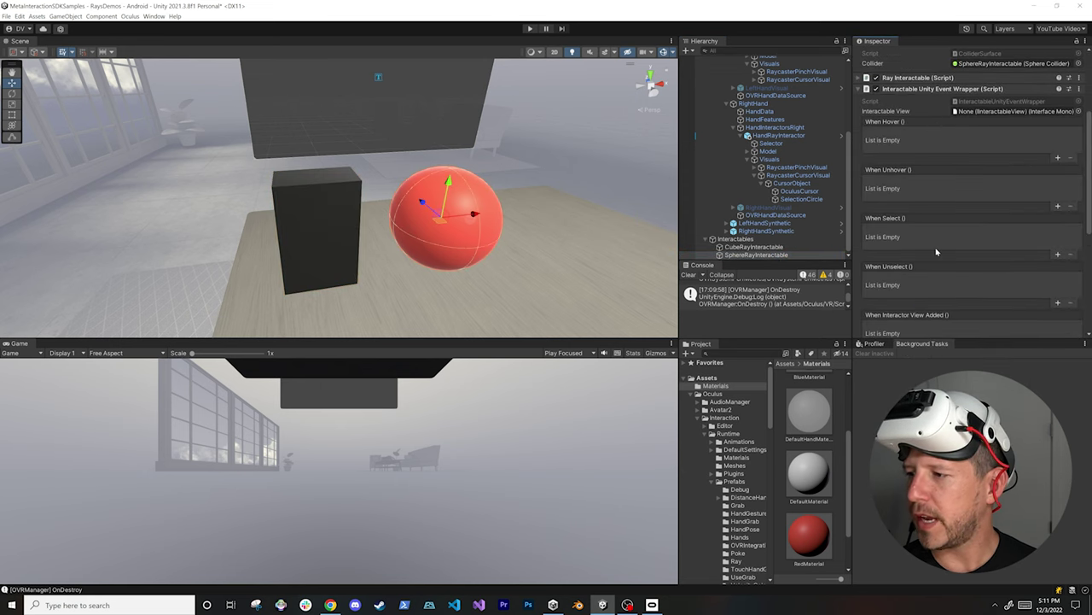
{"action": "left_click", "coordinate": [1058, 254]}
{"action": "left_click", "coordinate": [1058, 305]}
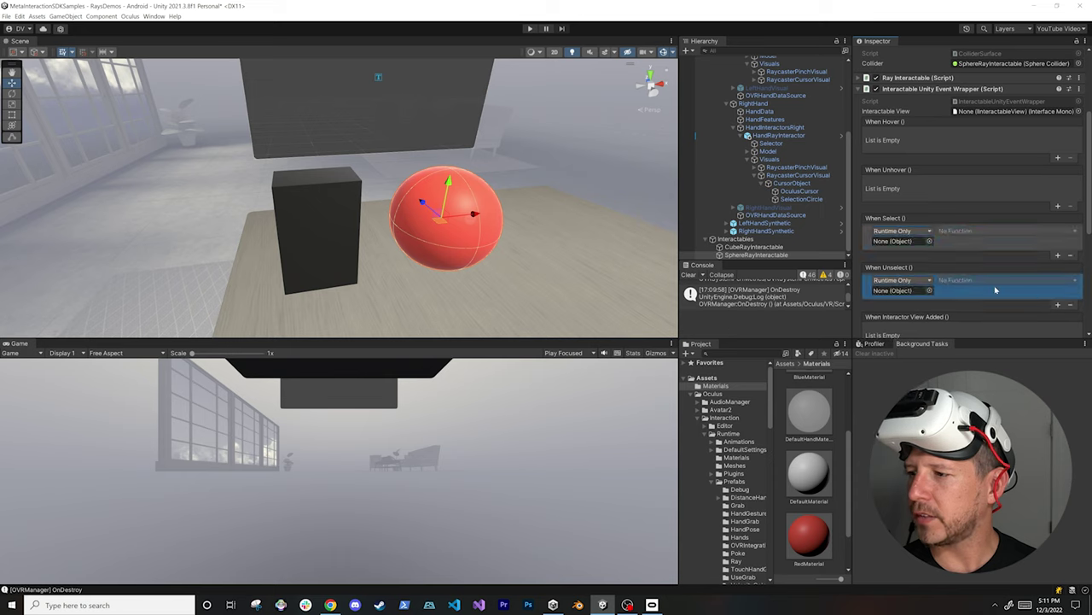
Step: Assign DebugArea as the target object of the sphere's When Select and When Unselect entries
{"action": "scroll", "coordinate": [751, 154], "scroll_direction": "up", "scroll_amount": 5}
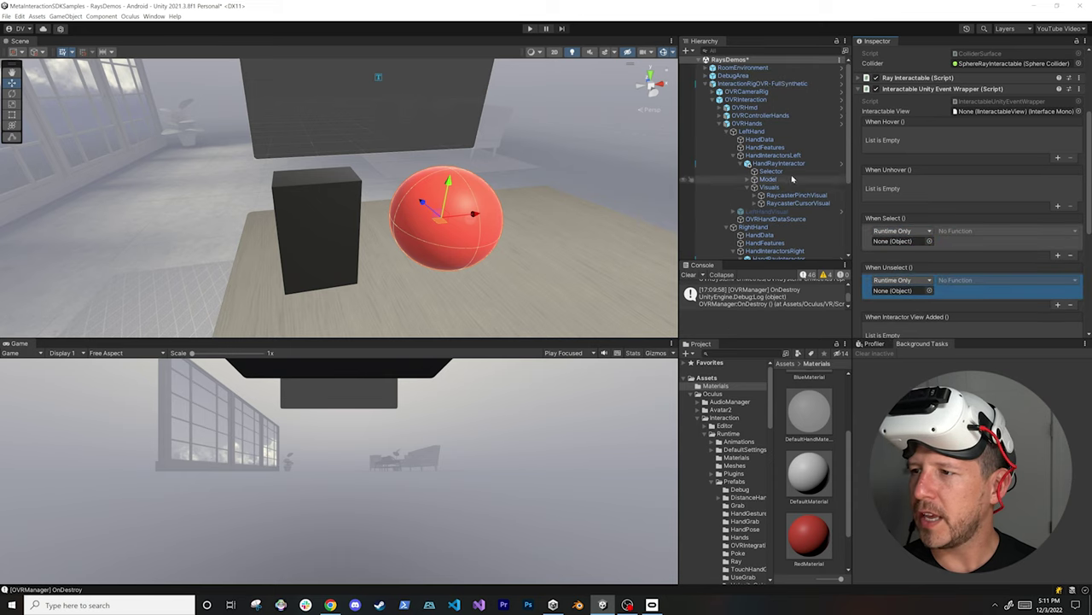
{"action": "left_click", "coordinate": [706, 85]}
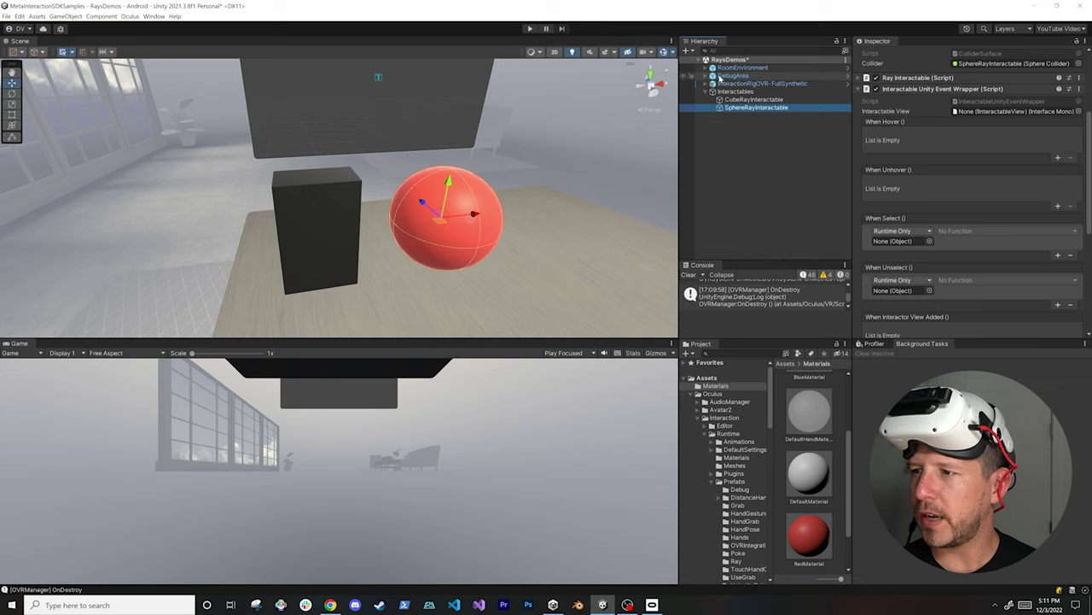
{"action": "left_click_drag", "start_coordinate": [726, 76], "coordinate": [896, 241]}
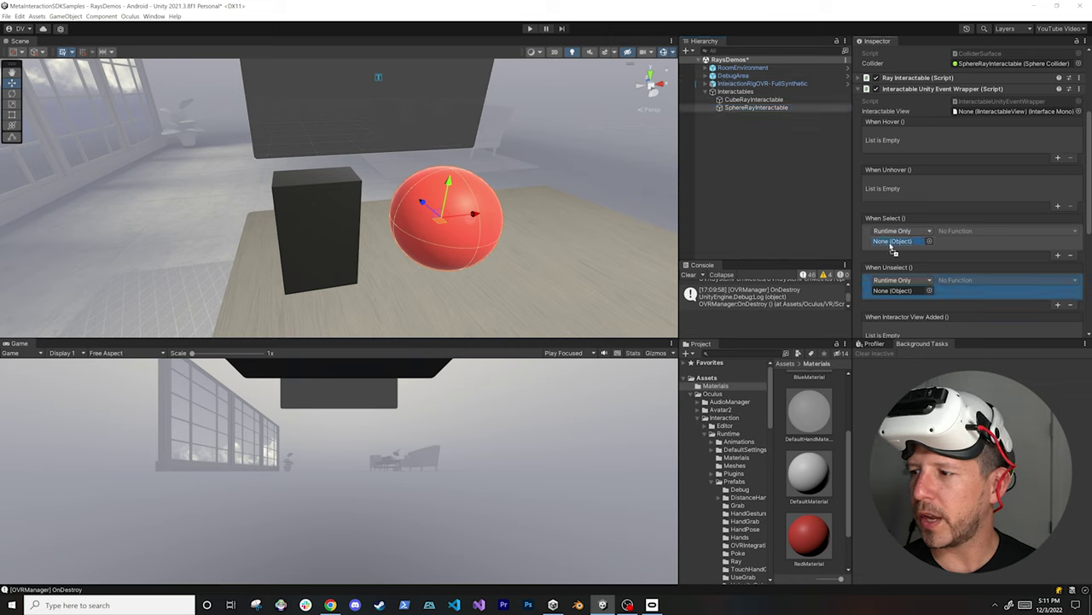
{"action": "left_click_drag", "start_coordinate": [734, 76], "coordinate": [910, 290]}
Step: Set the sphere's When Select entry to call Logger.LogInfo with the message "SphereRayInteractable selected..."
{"action": "left_click", "coordinate": [969, 233]}
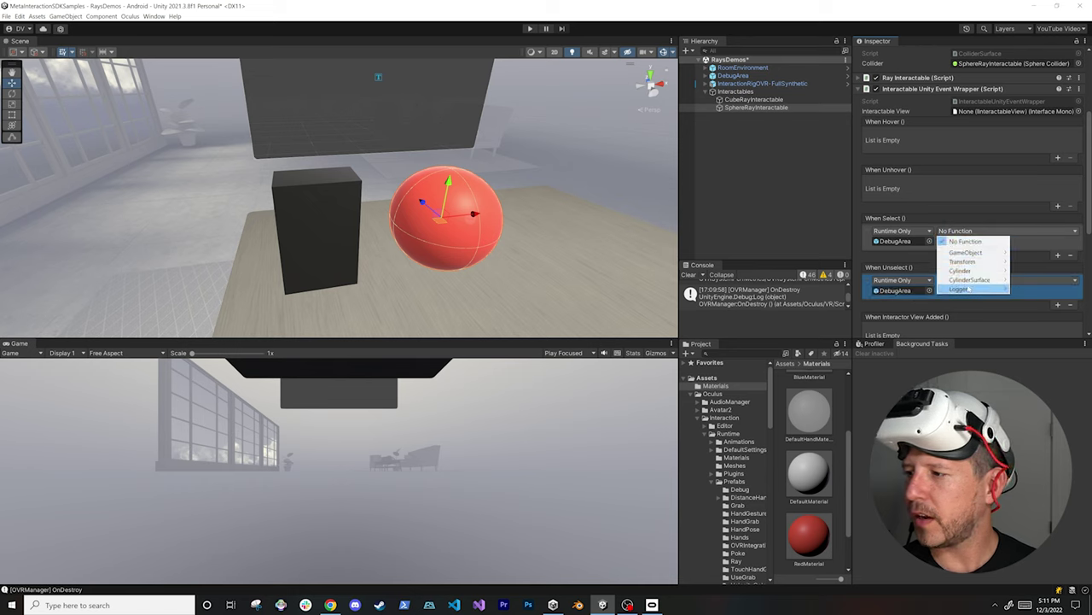
{"action": "mouse_move", "coordinate": [964, 289]}
{"action": "left_click", "coordinate": [858, 379]}
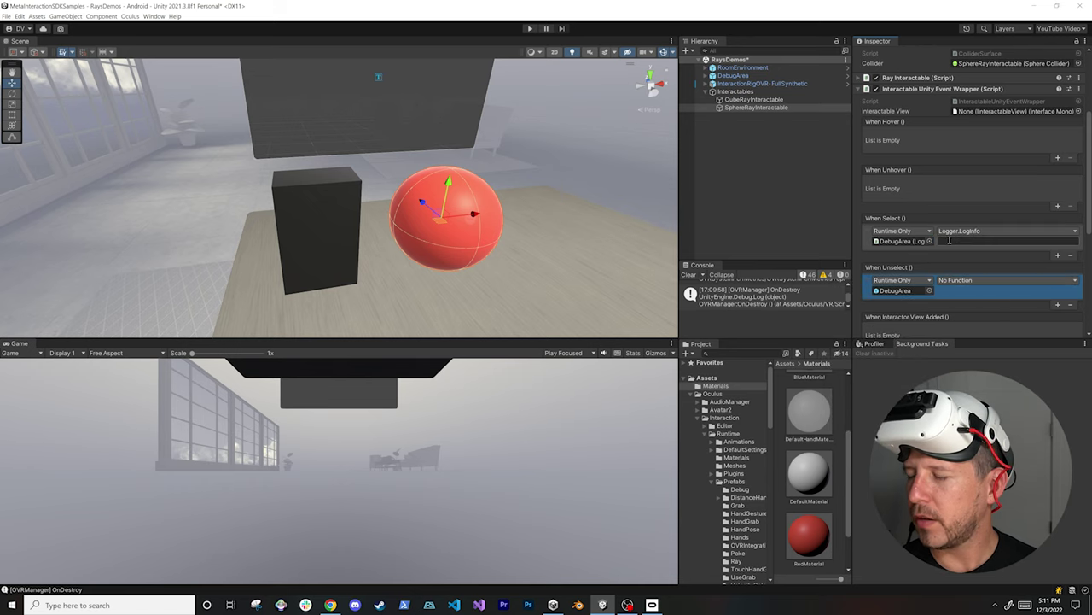
{"action": "left_click", "coordinate": [954, 241]}
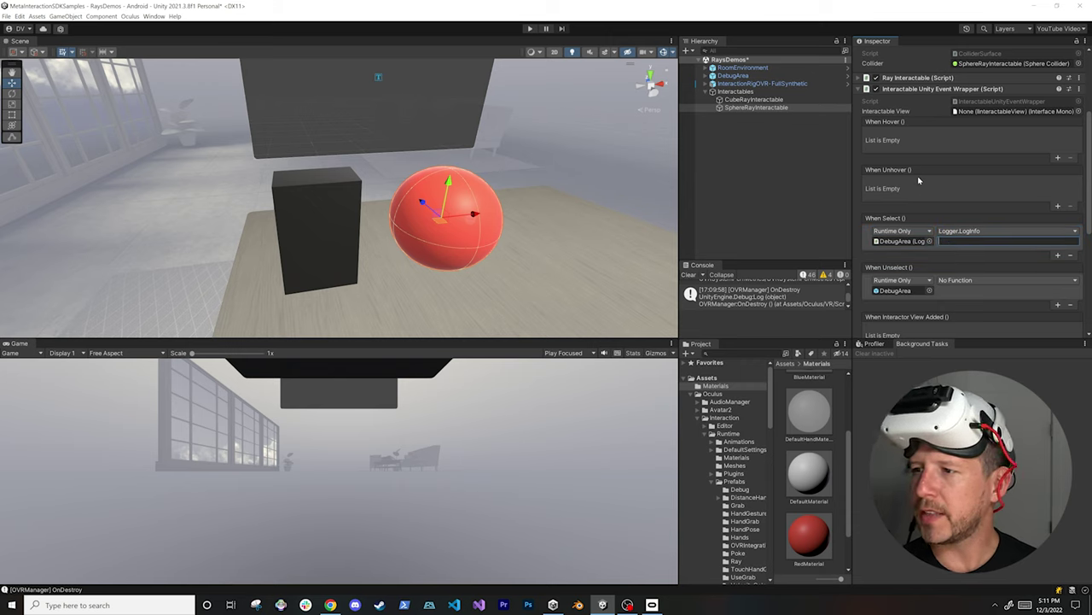
{"action": "left_click", "coordinate": [766, 110]}
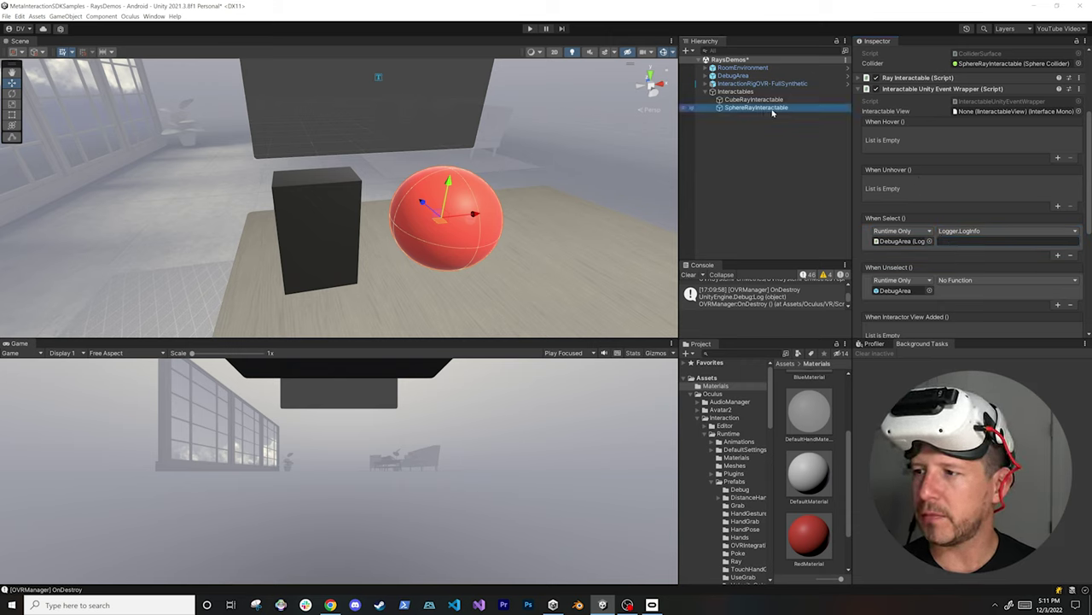
{"action": "left_click", "coordinate": [981, 241]}
{"action": "type", "text": "SphereRayInteractable"}
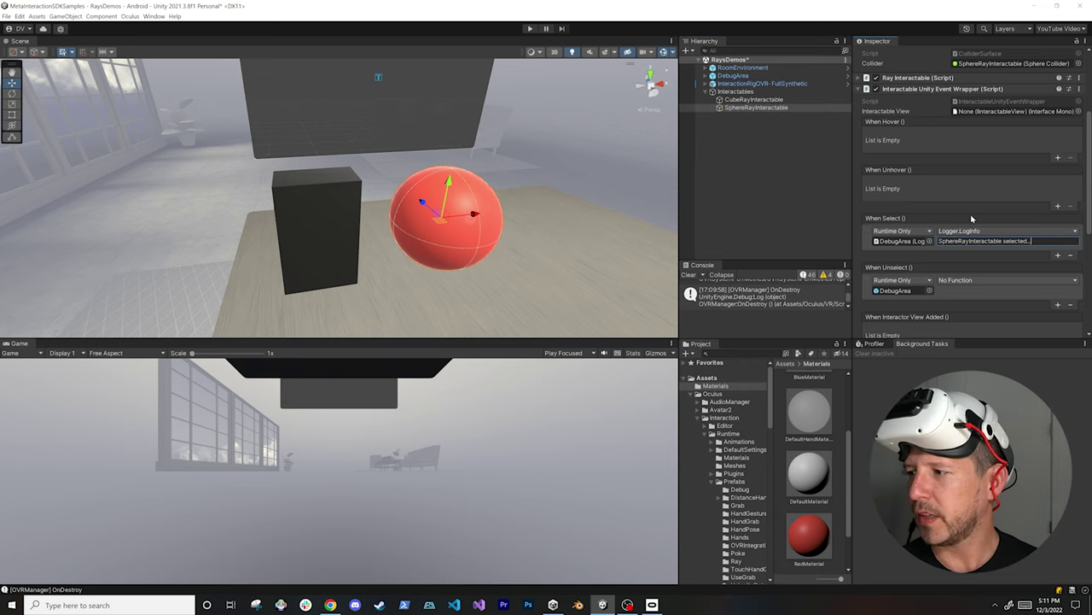
Step: Set the sphere's When Unselect entry to call Logger.LogInfo with the message "SphereRayInteractable unselected...", reusing the When Select message
{"action": "left_click", "coordinate": [986, 241]}
{"action": "key", "text": "ctrl+c"}
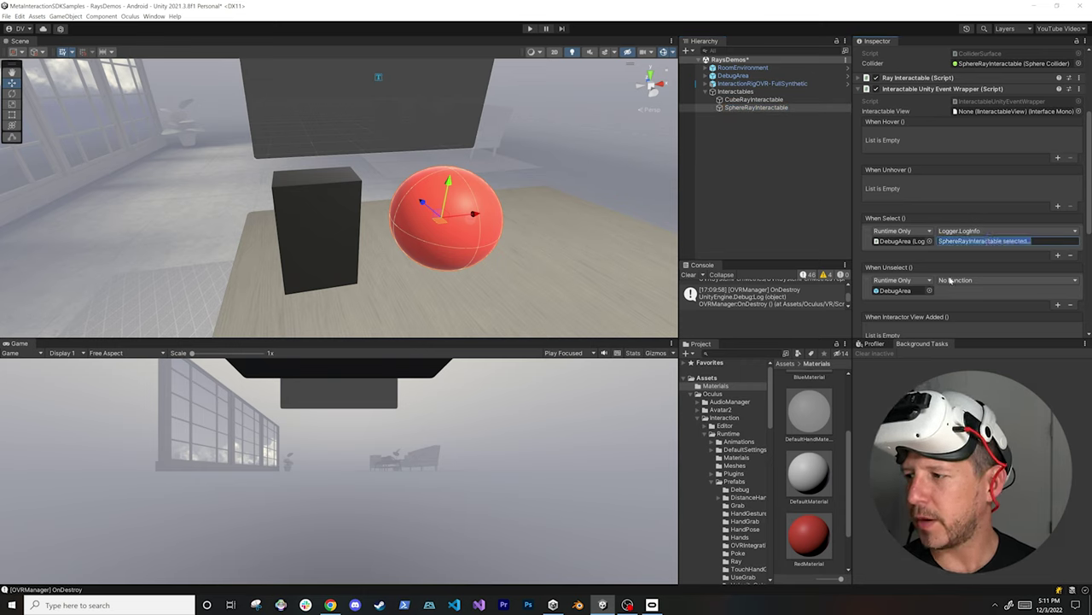
{"action": "left_click", "coordinate": [1005, 280]}
{"action": "mouse_move", "coordinate": [973, 338]}
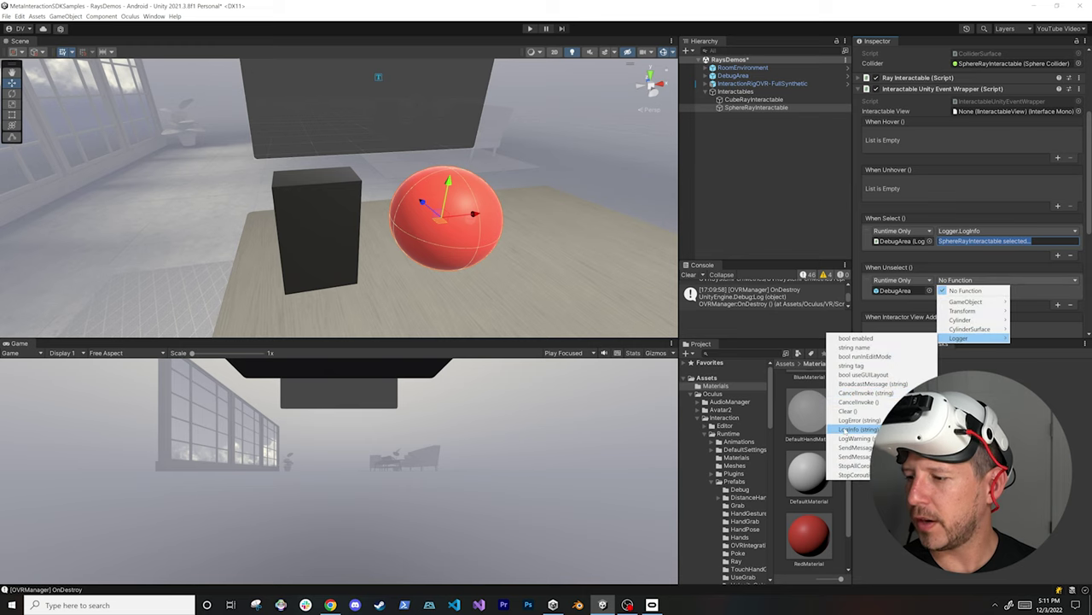
{"action": "left_click", "coordinate": [858, 429]}
{"action": "left_click", "coordinate": [971, 290]}
{"action": "key", "text": "ctrl+v"}
{"action": "key", "text": "ctrl+Left"}
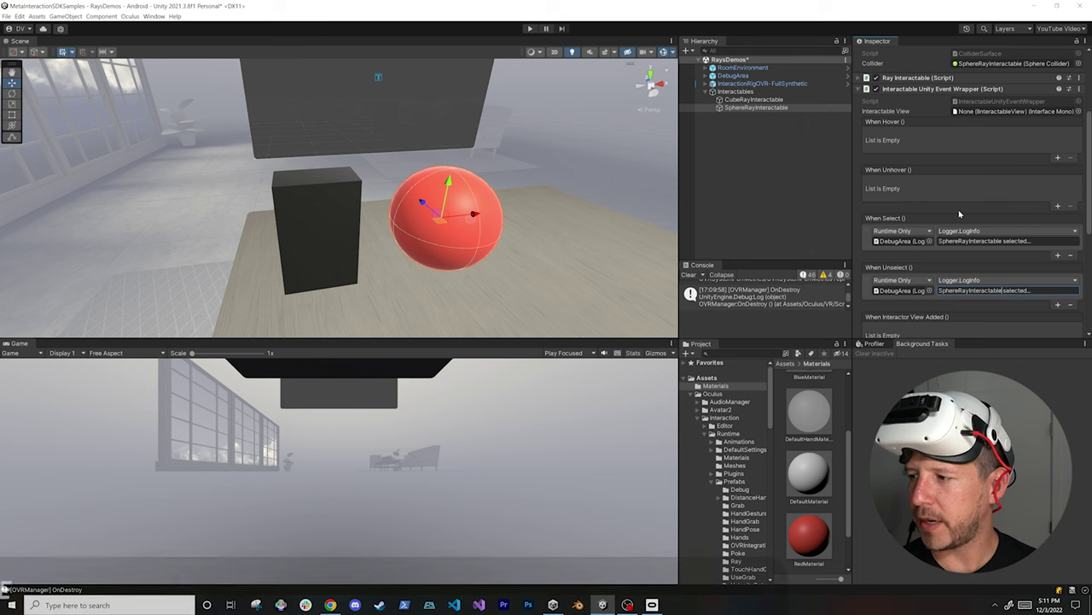
{"action": "type", "text": "un"}
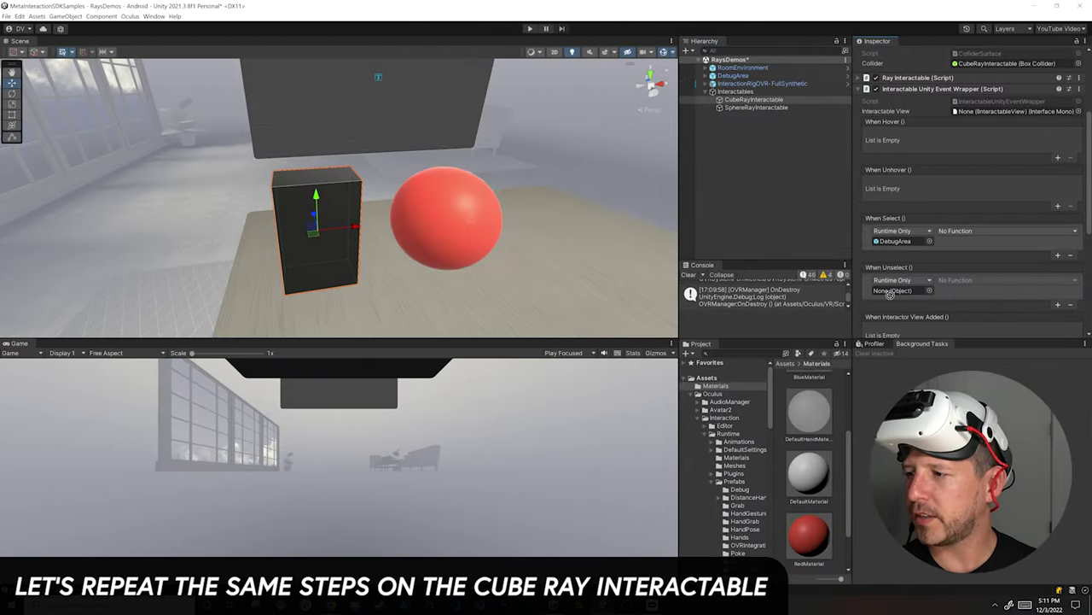
Step: Assign DebugArea to the cube's When Unselect entry and have it call Logger.LogInfo with "CubeRayInteractable unselected..."
{"action": "left_click_drag", "start_coordinate": [733, 75], "coordinate": [892, 290]}
{"action": "left_click", "coordinate": [1007, 280]}
{"action": "left_click", "coordinate": [879, 359]}
{"action": "left_click", "coordinate": [974, 291]}
{"action": "type", "text": "CubeRayInteractable unselected..."}
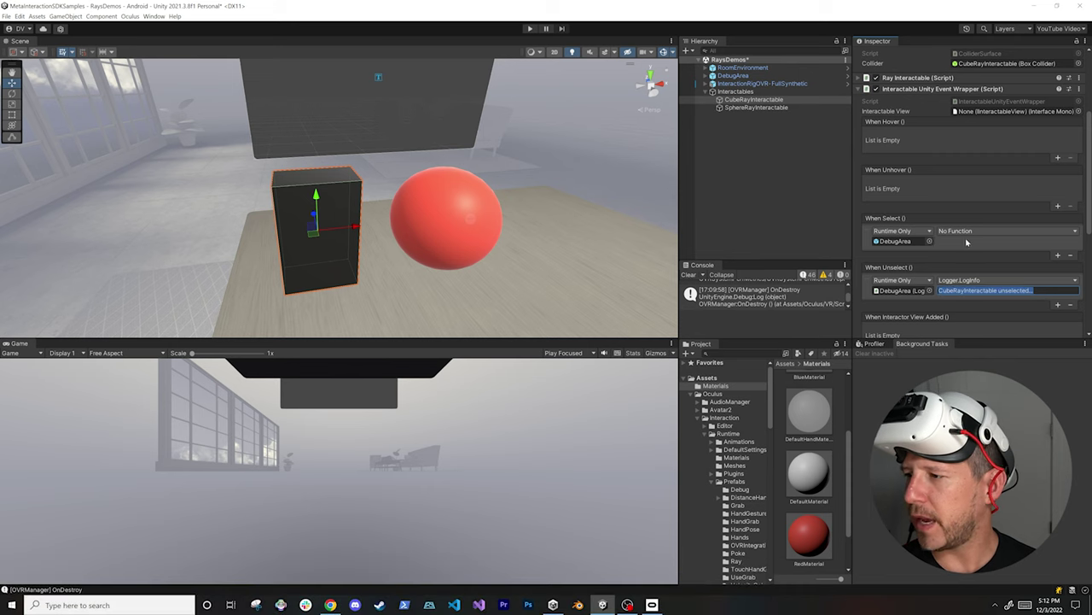
Step: Set the cube's When Select entry to call Logger.LogInfo with the message "CubeRayInteractable selected..."
{"action": "left_click", "coordinate": [1007, 231]}
{"action": "left_click", "coordinate": [845, 378]}
{"action": "left_click", "coordinate": [982, 240]}
{"action": "type", "text": "CubeRayInteractable selected..."}
Step: Add a 3D cylinder under Interactables, scaled to about 0.214 × 0.112 × 0.214 and placed on the table beside the sphere
{"action": "double_click", "coordinate": [757, 107]}
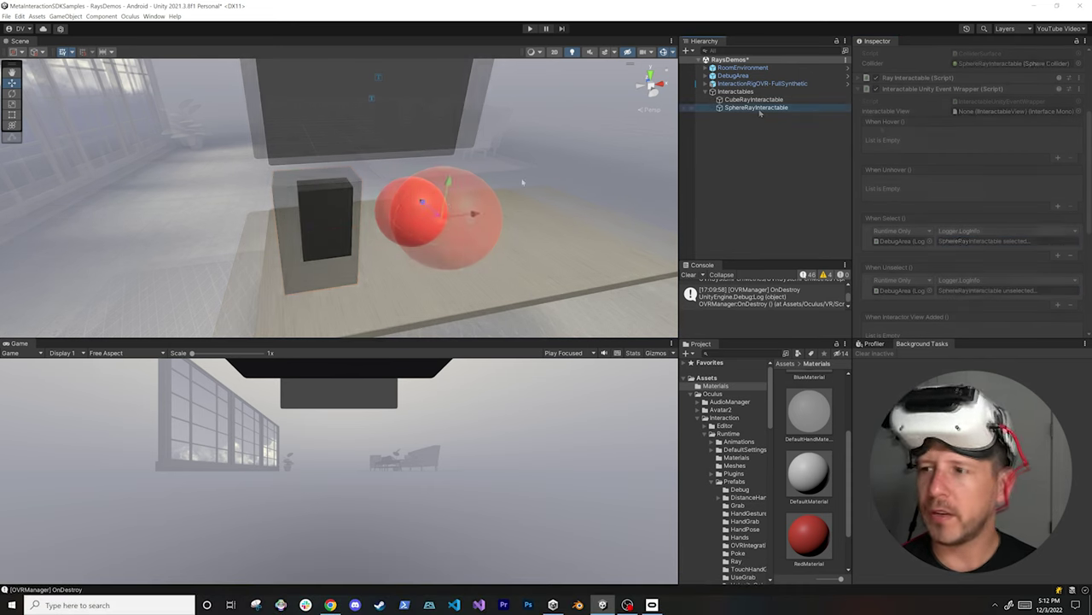
{"action": "right_click", "coordinate": [736, 91]}
{"action": "mouse_move", "coordinate": [769, 214]}
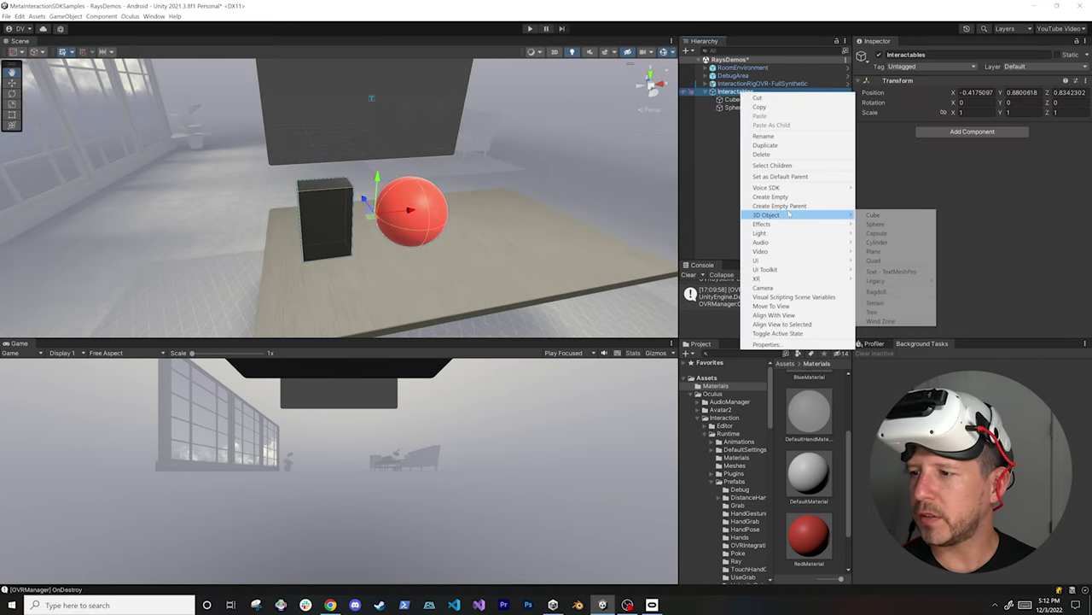
{"action": "left_click", "coordinate": [877, 242]}
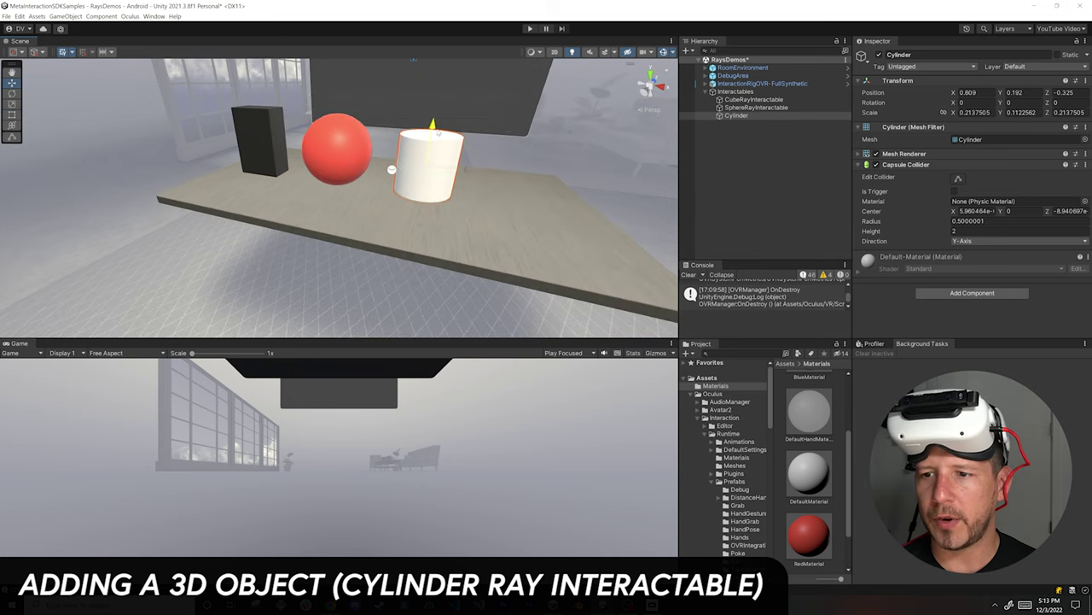
Step: Apply BlueMaterial to the cylinder and rename it CylinderRayInteractable
{"action": "scroll", "coordinate": [845, 465], "scroll_direction": "up", "scroll_amount": 3}
{"action": "left_click_drag", "start_coordinate": [809, 459], "coordinate": [431, 167]}
{"action": "key", "text": "F2"}
{"action": "type", "text": "CylinderRayInteractable"}
{"action": "key", "text": "Return"}
Step: Add a Collider Surface using the cylinder's Capsule Collider and a Ray Interactable component to CylinderRayInteractable
{"action": "left_click", "coordinate": [972, 213]}
{"action": "type", "text": "unity"}
{"action": "key", "text": "Return"}
{"action": "left_click", "coordinate": [972, 247]}
{"action": "key", "text": "Return"}
{"action": "left_click", "coordinate": [942, 213]}
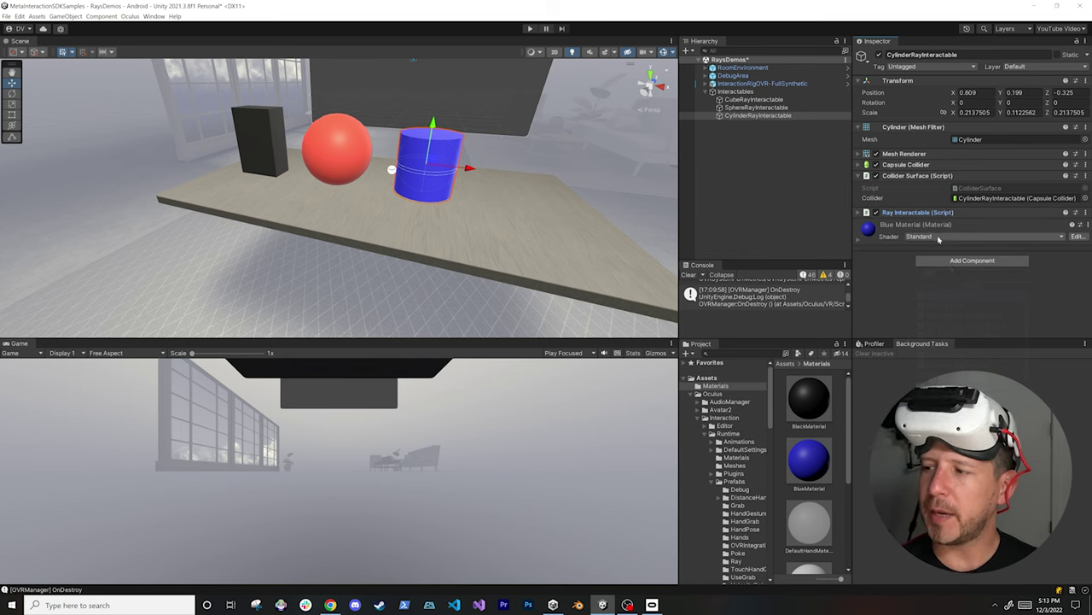
Step: Add an Interactable Color Visual component to CylinderRayInteractable and bring its color state settings into view
{"action": "left_click", "coordinate": [950, 263]}
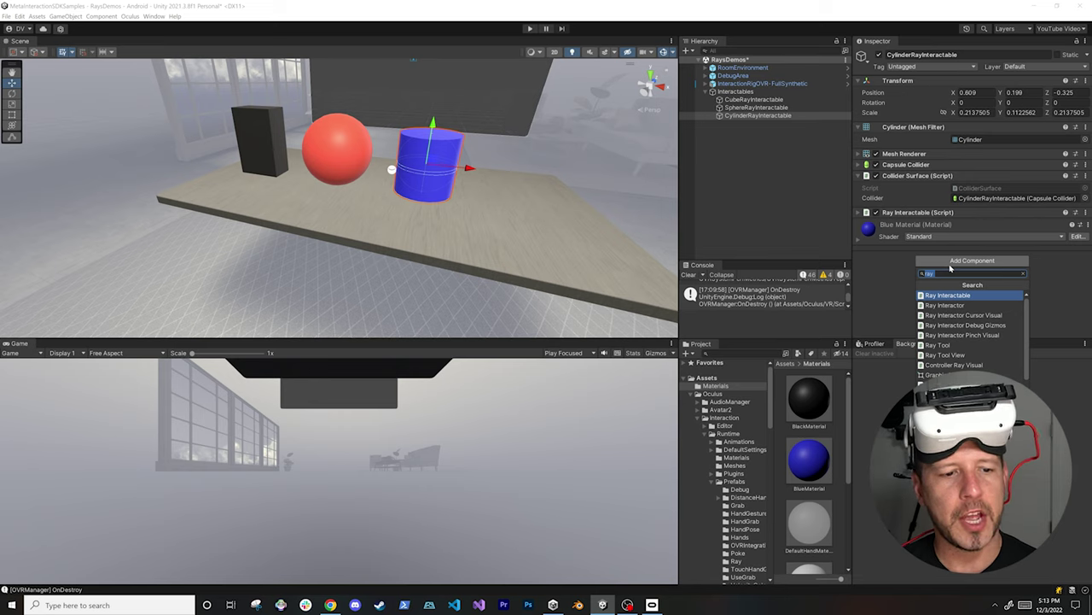
{"action": "type", "text": "color"}
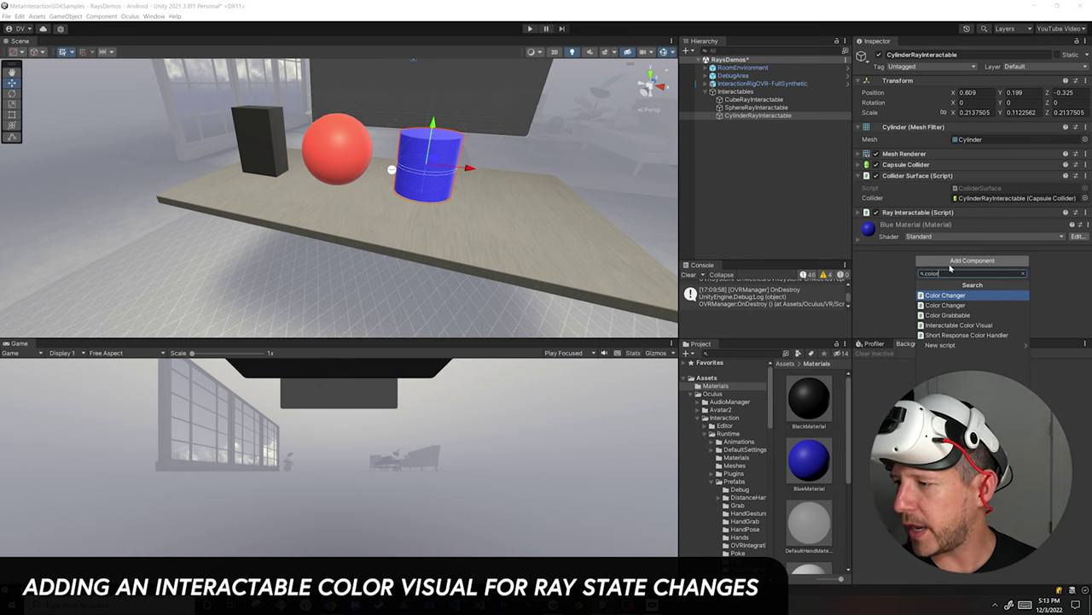
{"action": "left_click", "coordinate": [963, 326]}
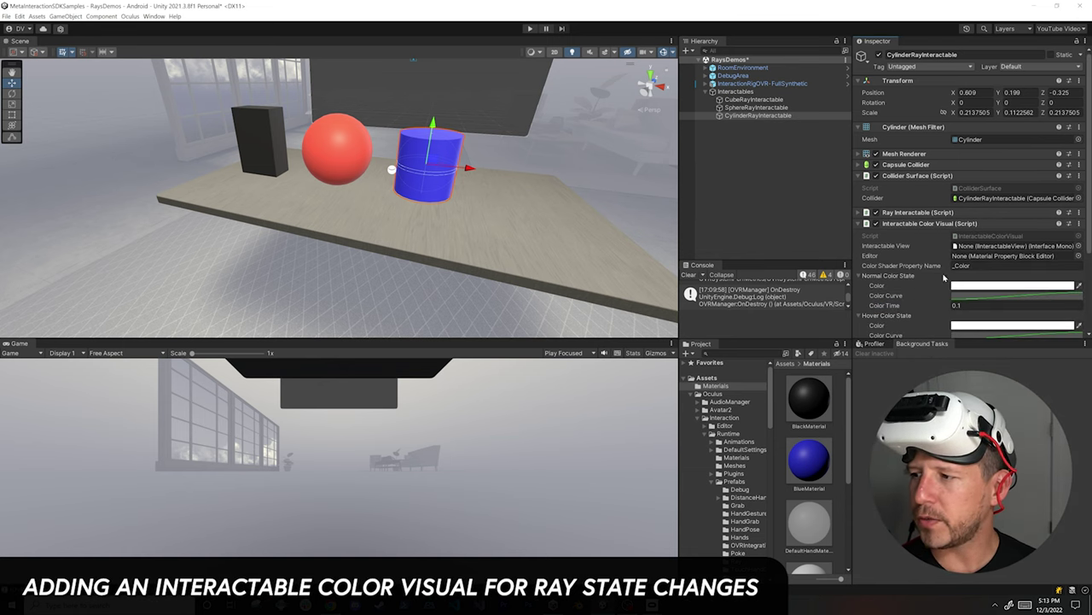
{"action": "scroll", "coordinate": [930, 256], "scroll_direction": "down", "scroll_amount": 3}
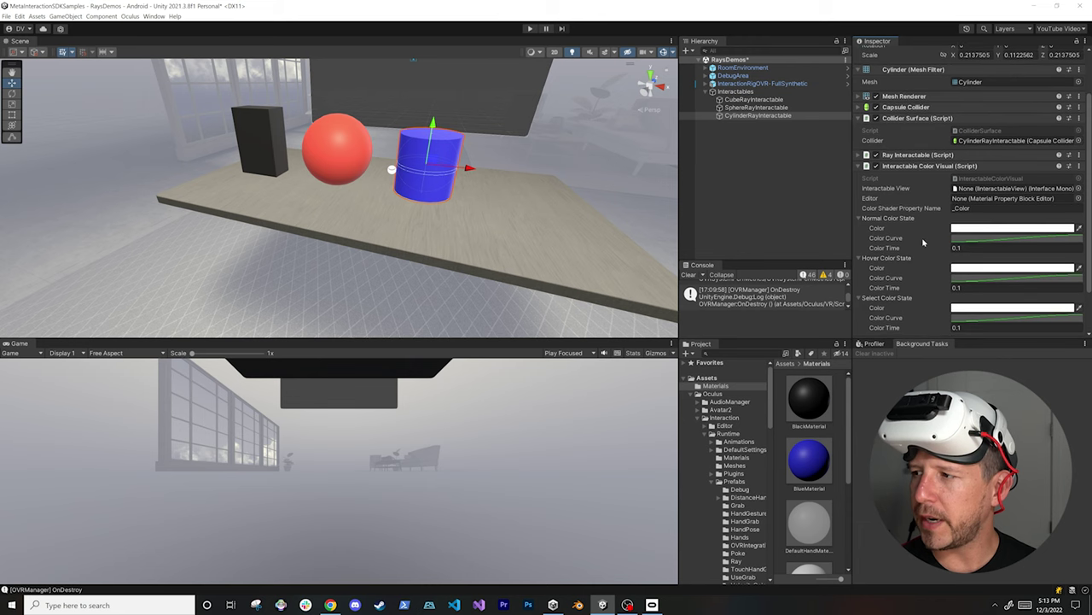
Step: Add a Material Property Block Editor component to CylinderRayInteractable and assign it as the Editor of its Interactable Color Visual
{"action": "scroll", "coordinate": [930, 231], "scroll_direction": "down", "scroll_amount": 3}
{"action": "left_click", "coordinate": [945, 324]}
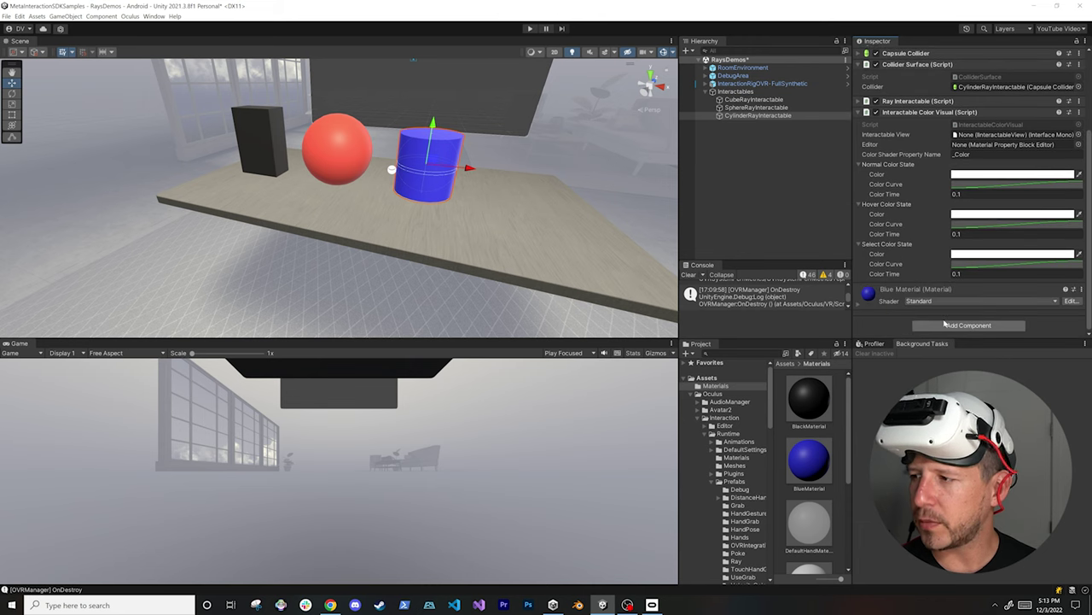
{"action": "type", "text": "mate"}
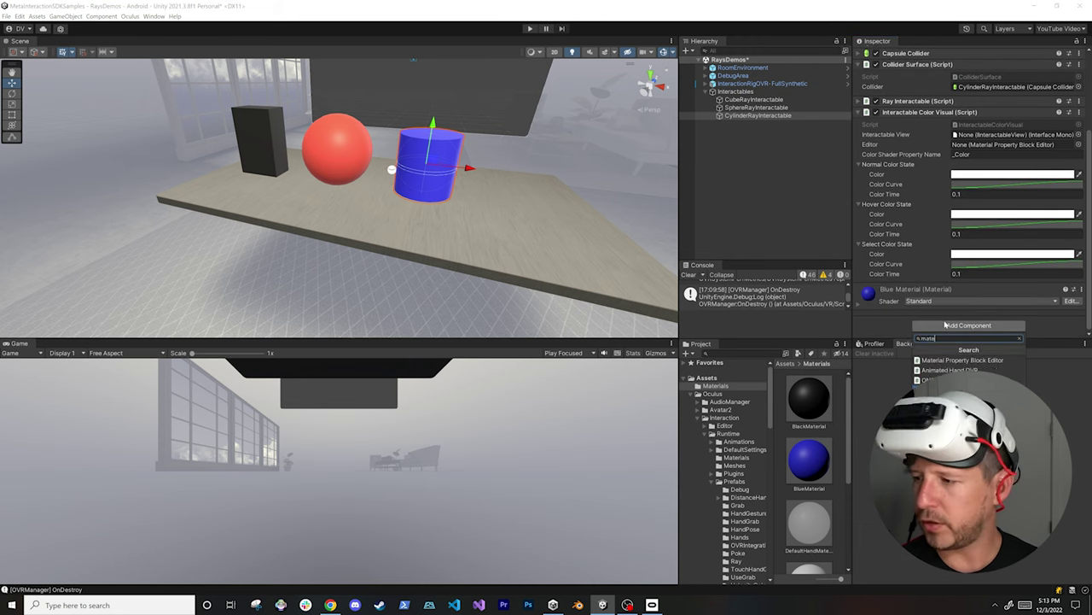
{"action": "left_click", "coordinate": [959, 360]}
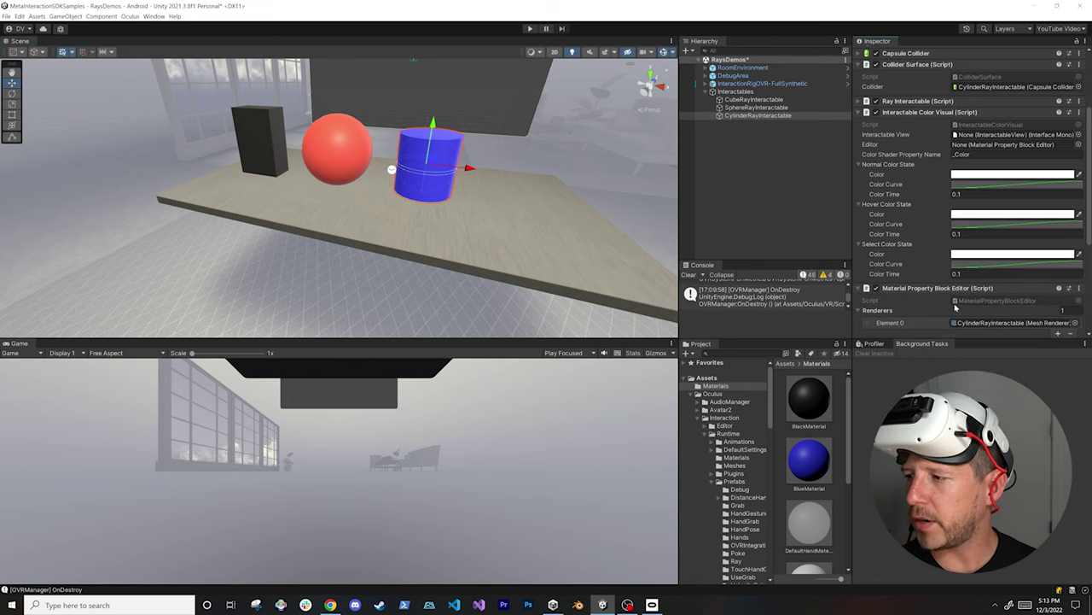
{"action": "scroll", "coordinate": [915, 249], "scroll_direction": "down", "scroll_amount": 2}
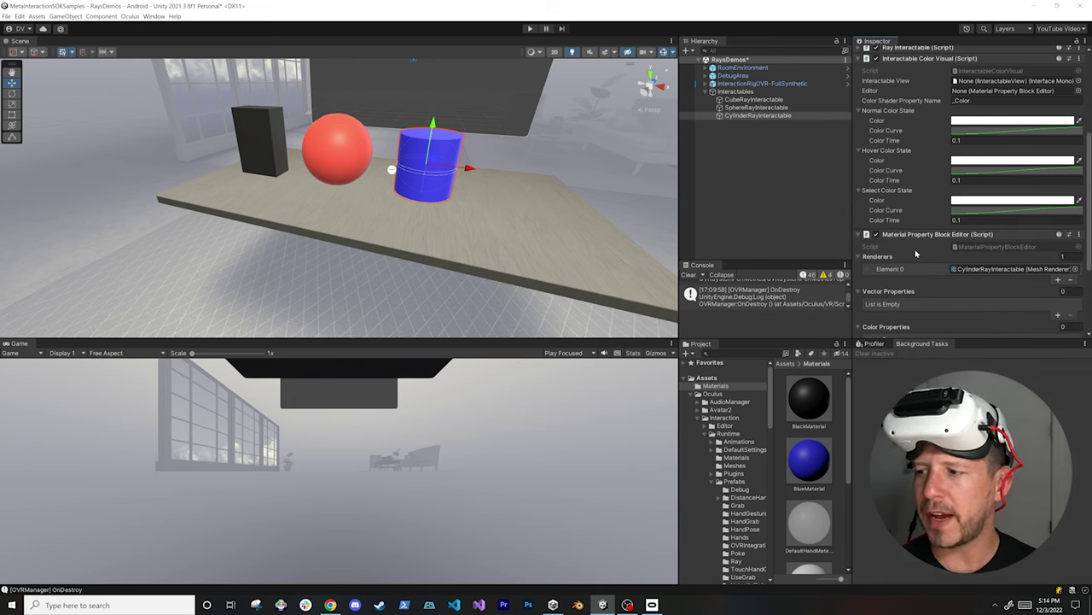
{"action": "scroll", "coordinate": [932, 255], "scroll_direction": "up", "scroll_amount": 1}
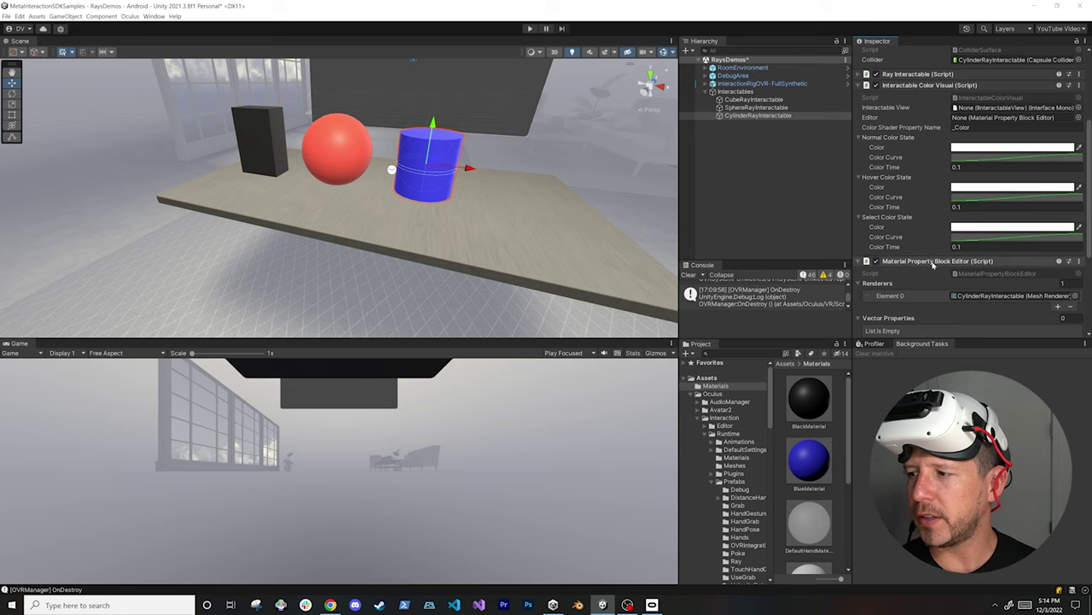
{"action": "left_click_drag", "start_coordinate": [936, 258], "coordinate": [982, 125]}
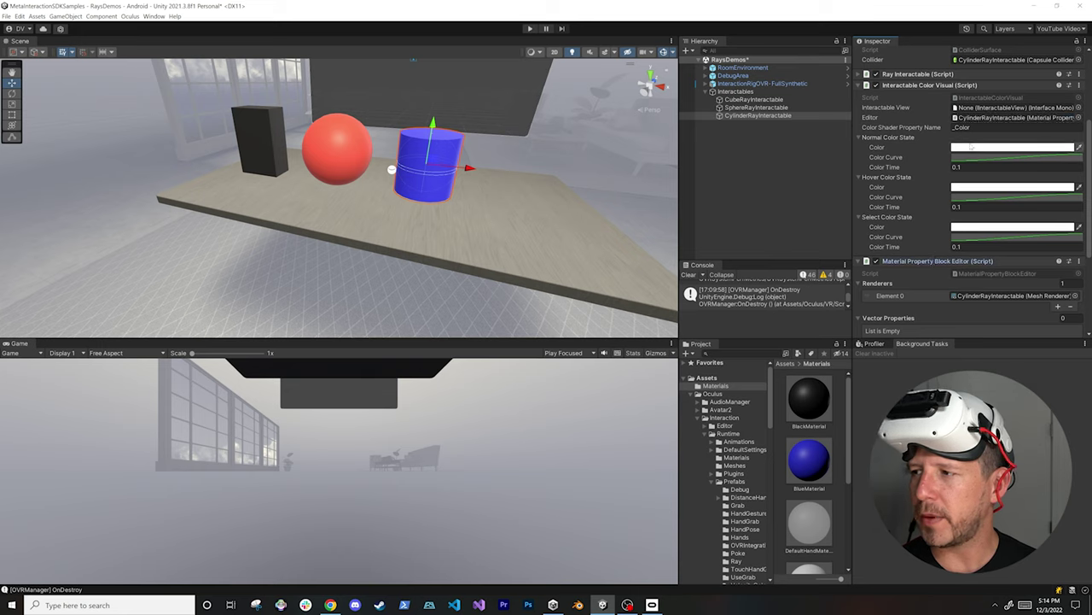
Step: Set the cylinder's Normal Color State color to the blue sampled from the cylinder in the scene
{"action": "left_click", "coordinate": [969, 148]}
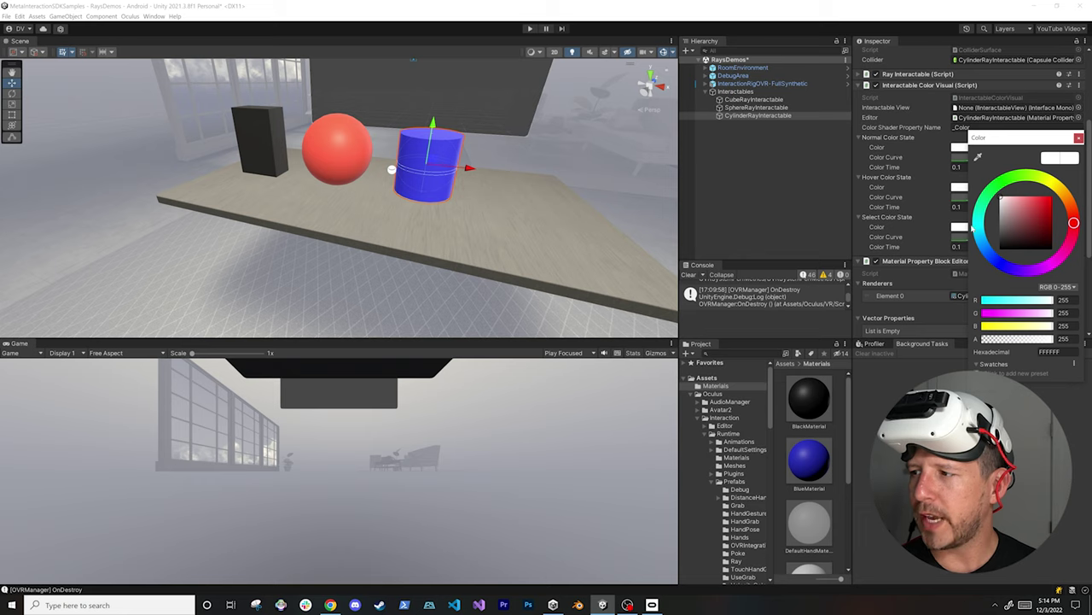
{"action": "left_click", "coordinate": [978, 156]}
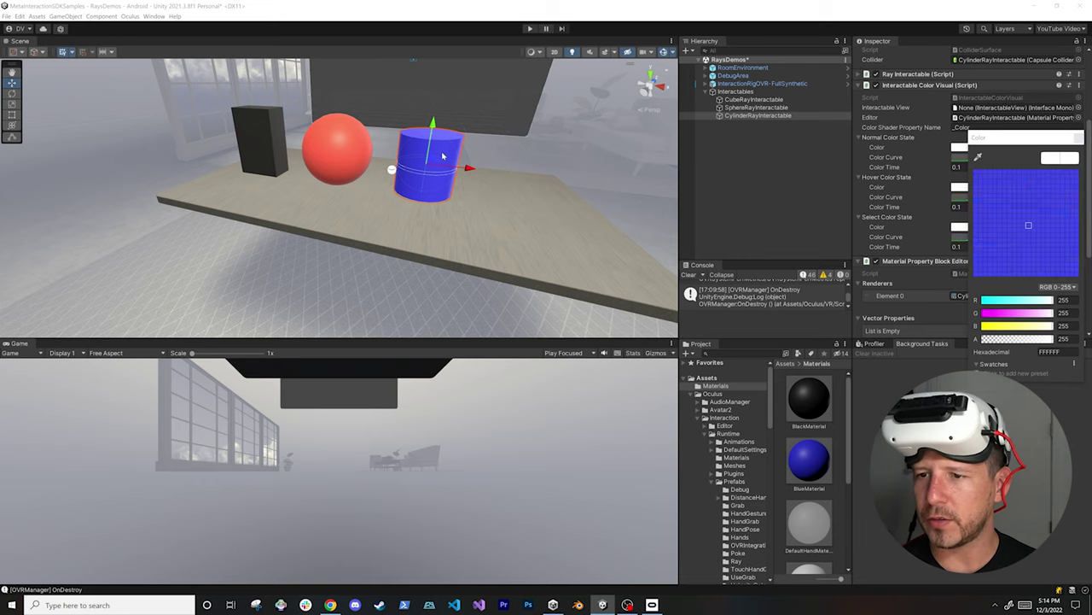
{"action": "left_click", "coordinate": [442, 156]}
{"action": "left_click", "coordinate": [1078, 138]}
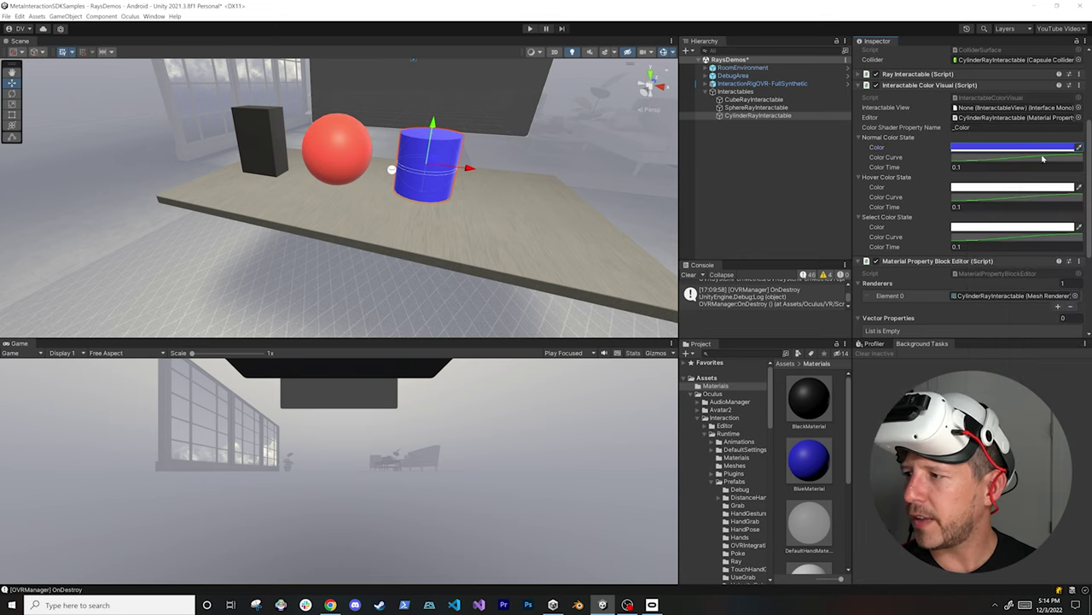
Step: Set the cylinder's Hover Color State color to red FF4A4A and its Select Color State color to amber
{"action": "left_click", "coordinate": [1010, 188]}
{"action": "left_click", "coordinate": [1043, 242]}
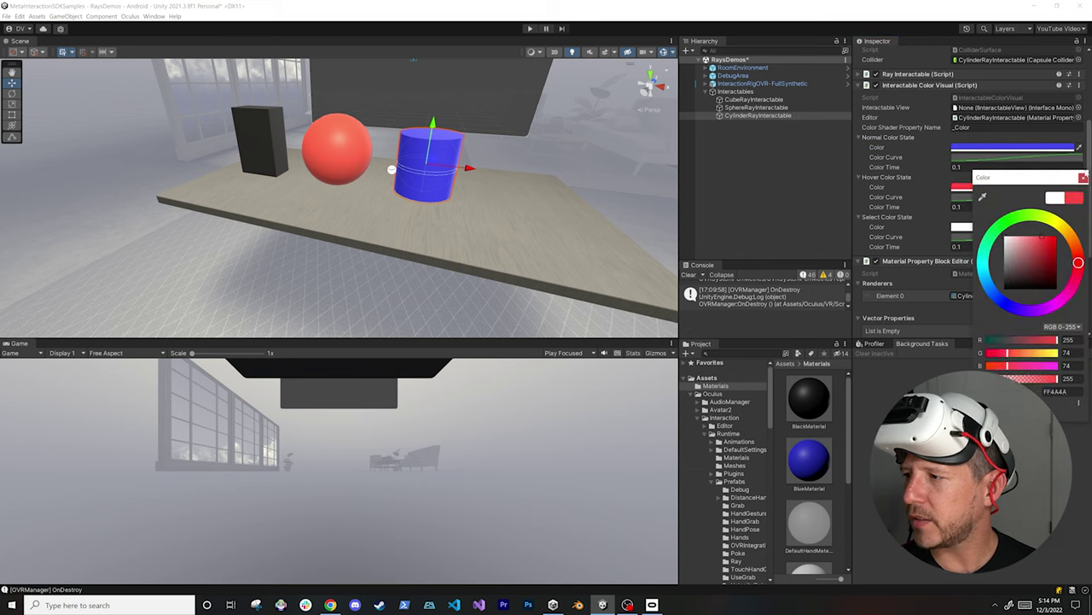
{"action": "left_click", "coordinate": [1083, 178]}
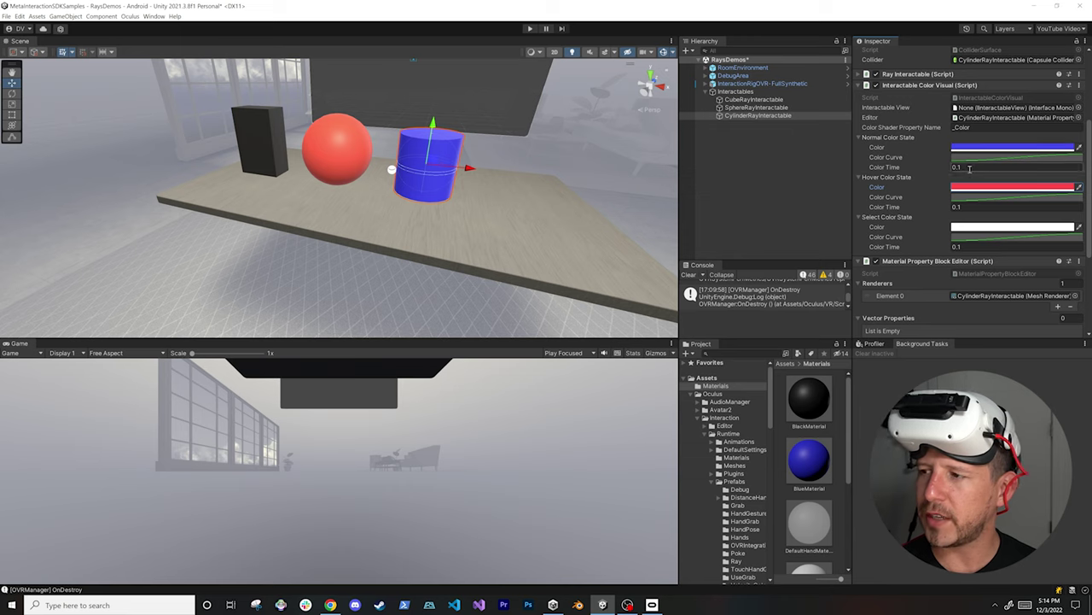
{"action": "left_click", "coordinate": [1004, 227]}
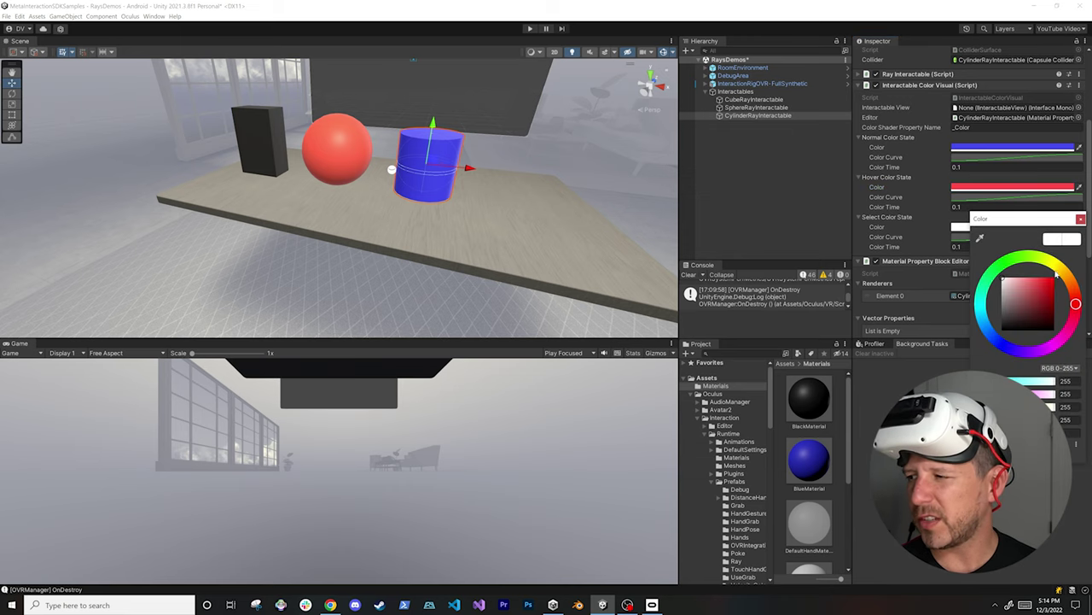
{"action": "left_click", "coordinate": [1058, 272]}
{"action": "left_click", "coordinate": [1052, 279]}
{"action": "left_click", "coordinate": [1081, 219]}
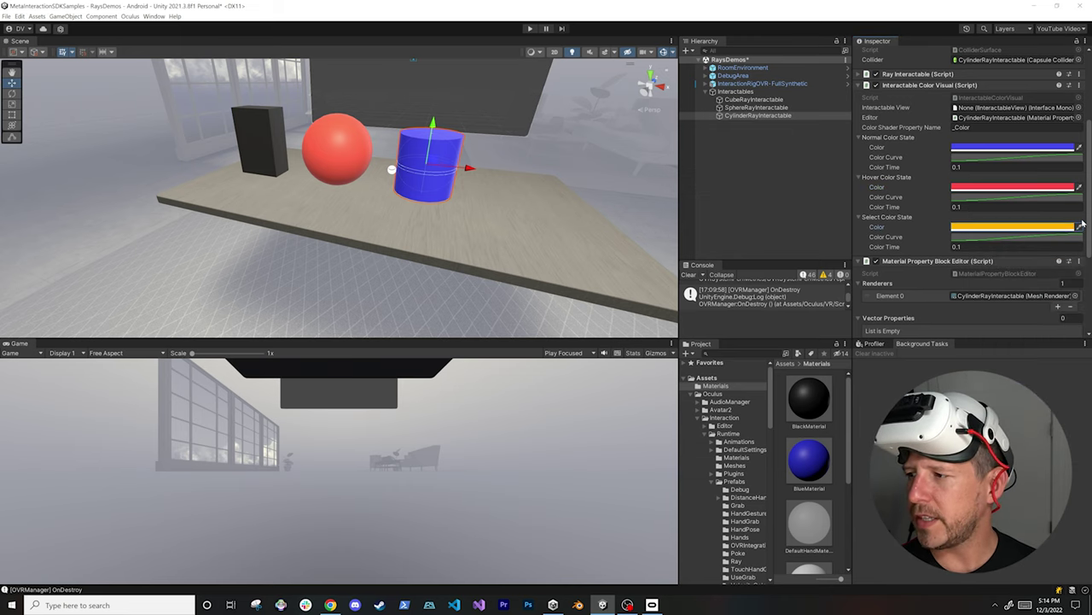
{"action": "left_click_drag", "start_coordinate": [632, 154], "coordinate": [466, 227], "text": "alt"}
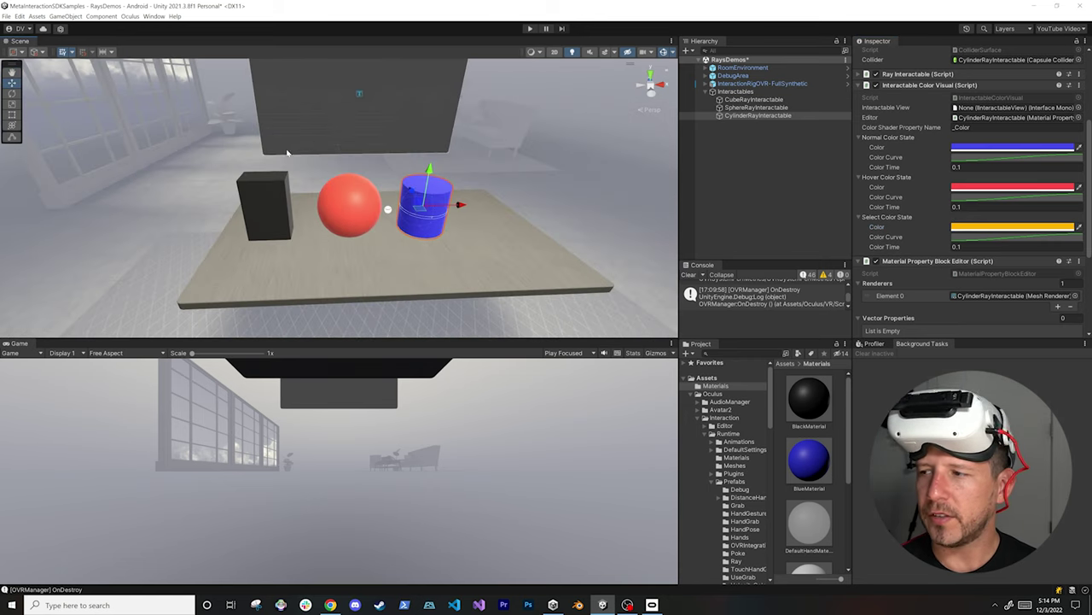
{"action": "left_click", "coordinate": [783, 133]}
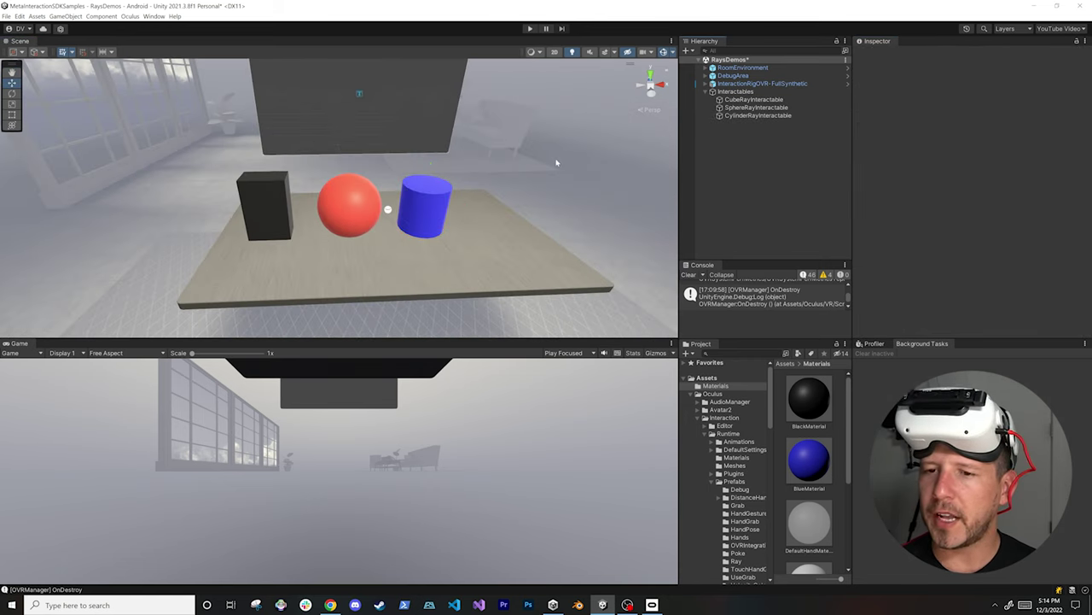
{"action": "mouse_move", "coordinate": [428, 184]}
{"action": "left_mouse_down", "text": "alt"}
{"action": "mouse_move", "coordinate": [461, 170]}
{"action": "mouse_move", "coordinate": [419, 168]}
{"action": "left_mouse_up", "text": "alt"}
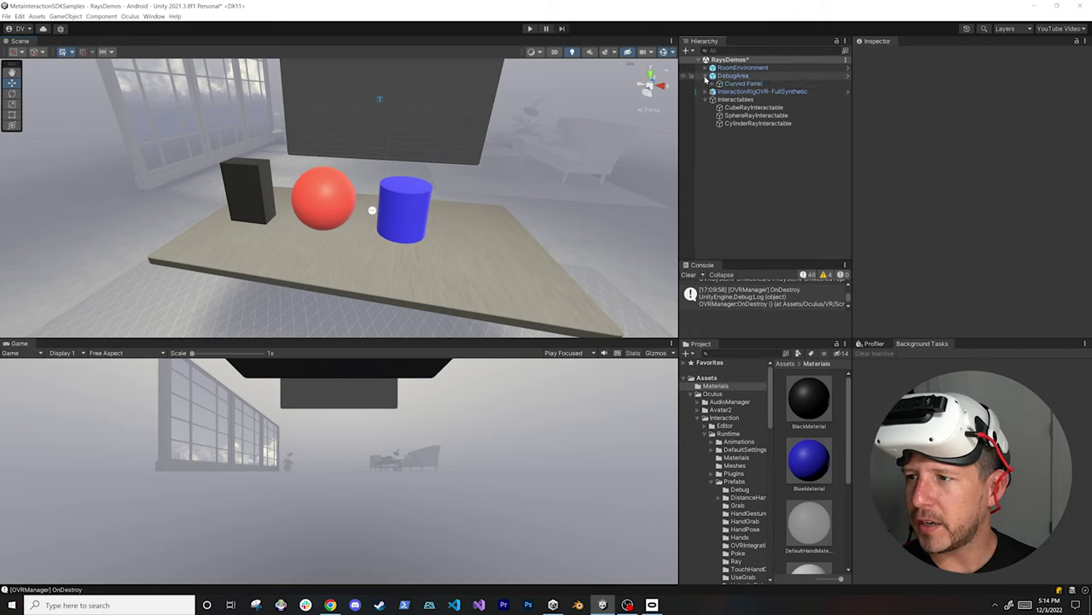
Step: Add a Ray Interactor Debug Gizmos component to the left hand's HandRayInteractor and assign that same HandRayInteractor as its Ray Interactor
{"action": "left_click", "coordinate": [708, 84]}
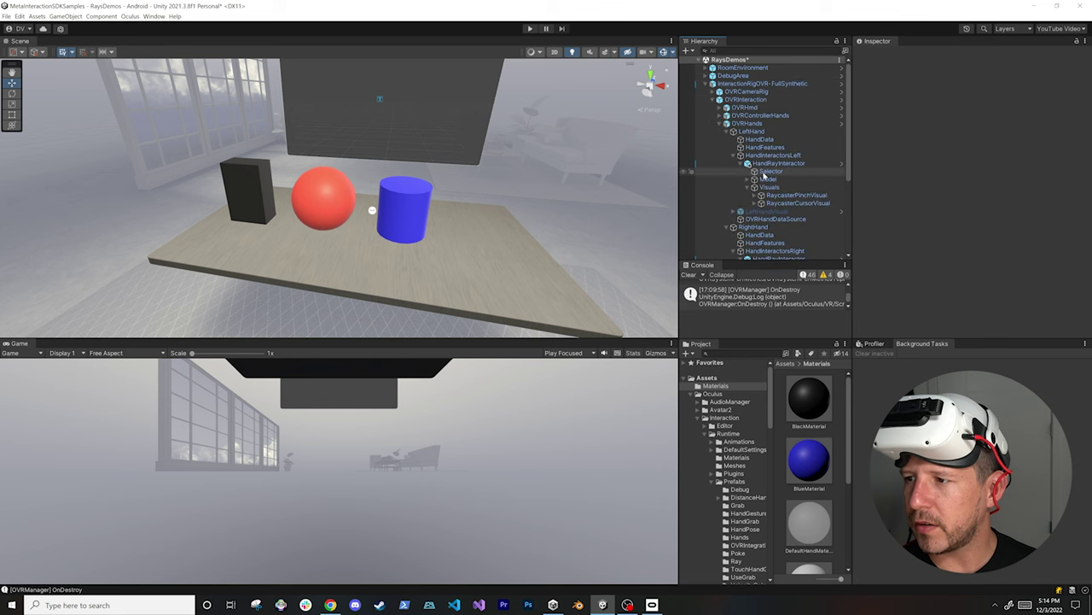
{"action": "left_click", "coordinate": [772, 163]}
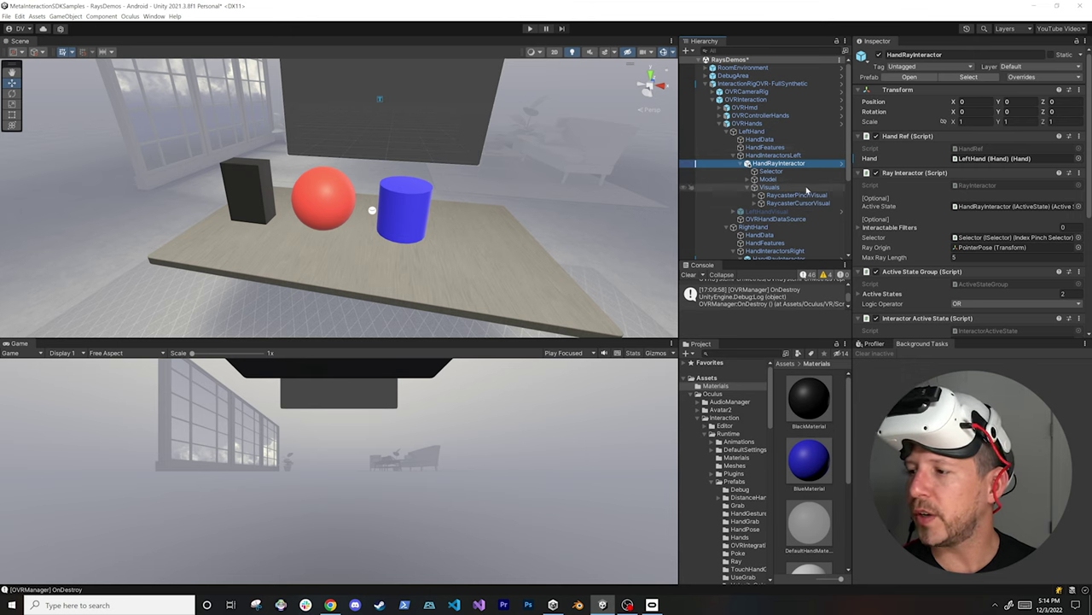
{"action": "scroll", "coordinate": [968, 291], "scroll_direction": "down", "scroll_amount": 5}
{"action": "left_click", "coordinate": [968, 326]}
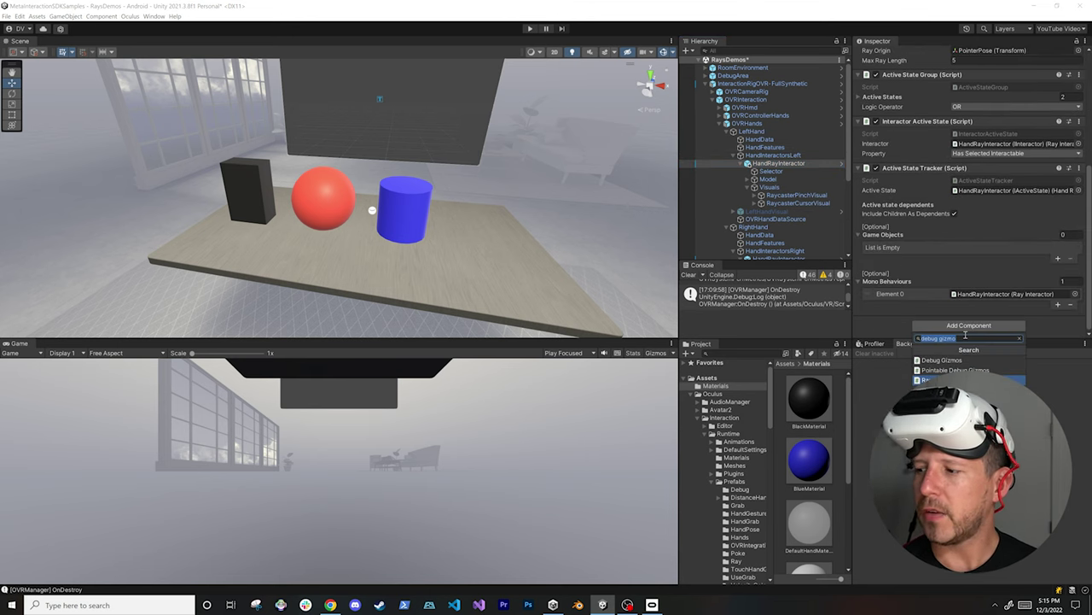
{"action": "key", "text": "Return"}
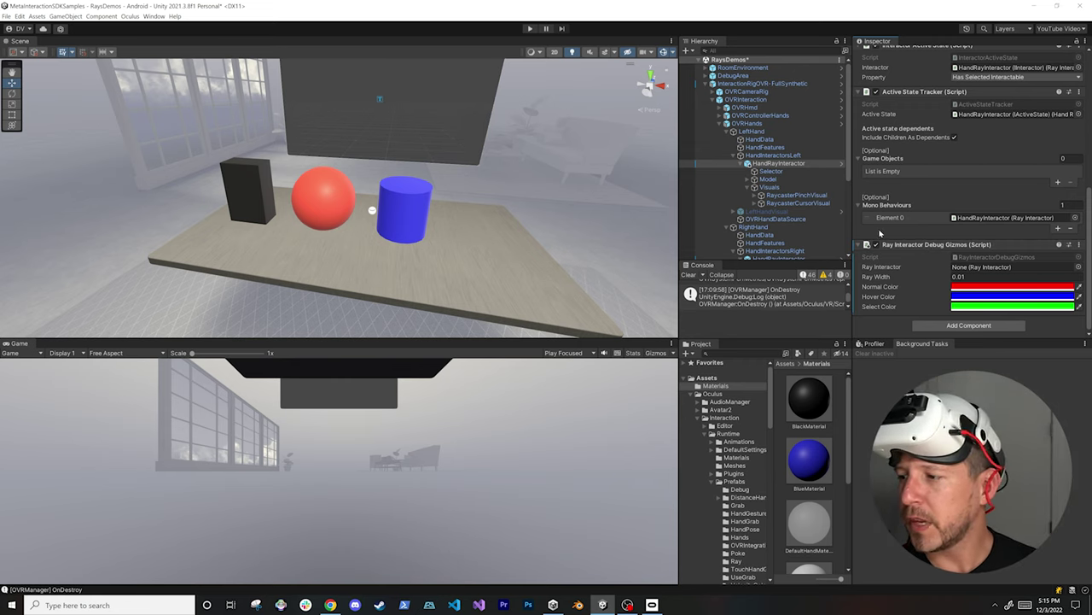
{"action": "left_click_drag", "start_coordinate": [776, 164], "coordinate": [994, 269]}
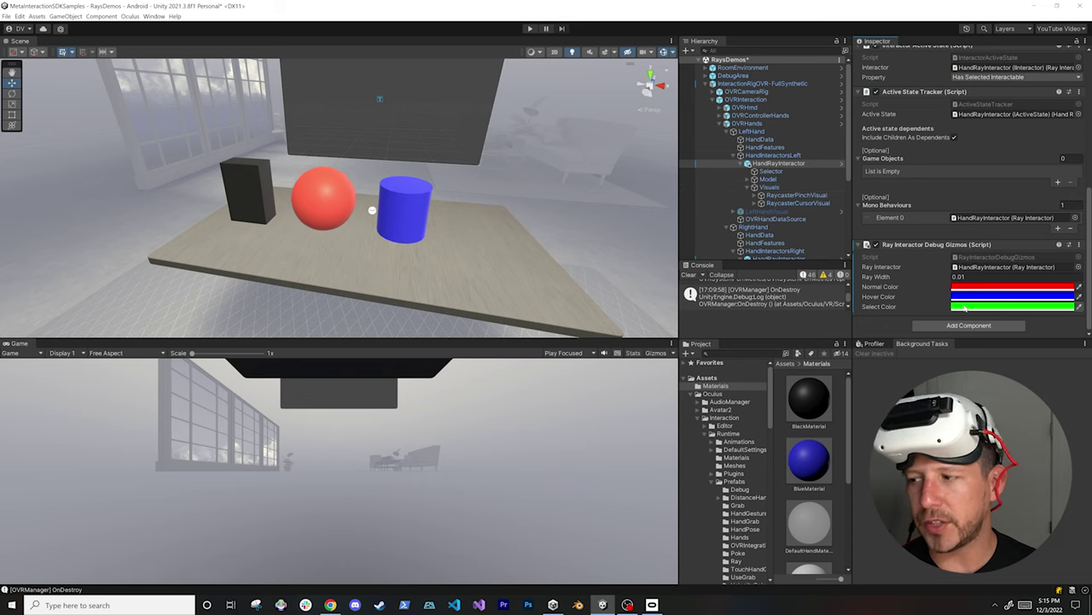
Step: Add a Ray Interactor Debug Gizmos component to the right hand's HandRayInteractor
{"action": "scroll", "coordinate": [784, 167], "scroll_direction": "down", "scroll_amount": 3}
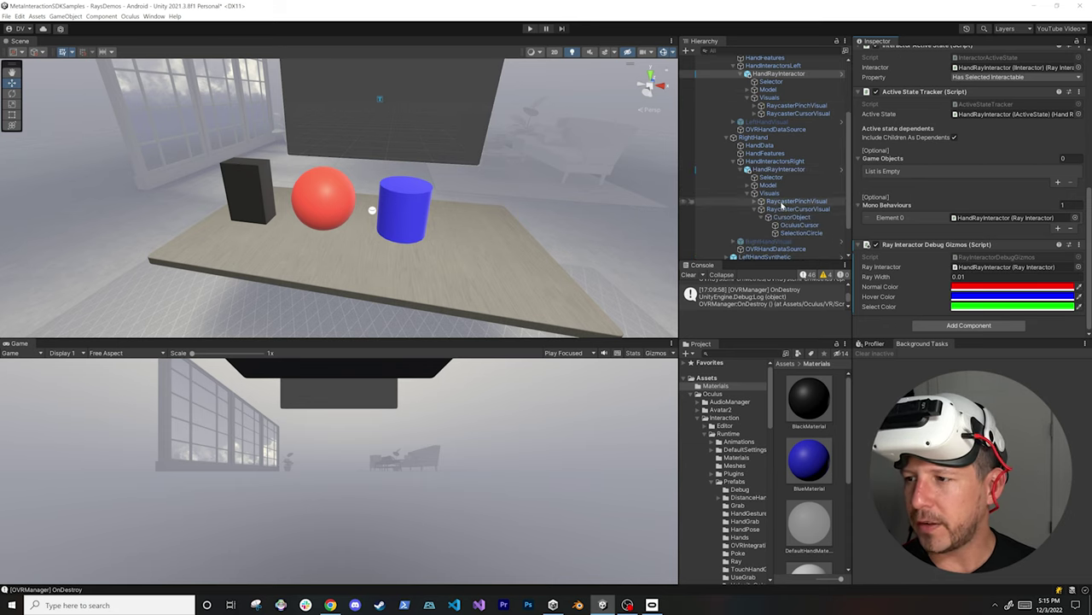
{"action": "left_click", "coordinate": [779, 169]}
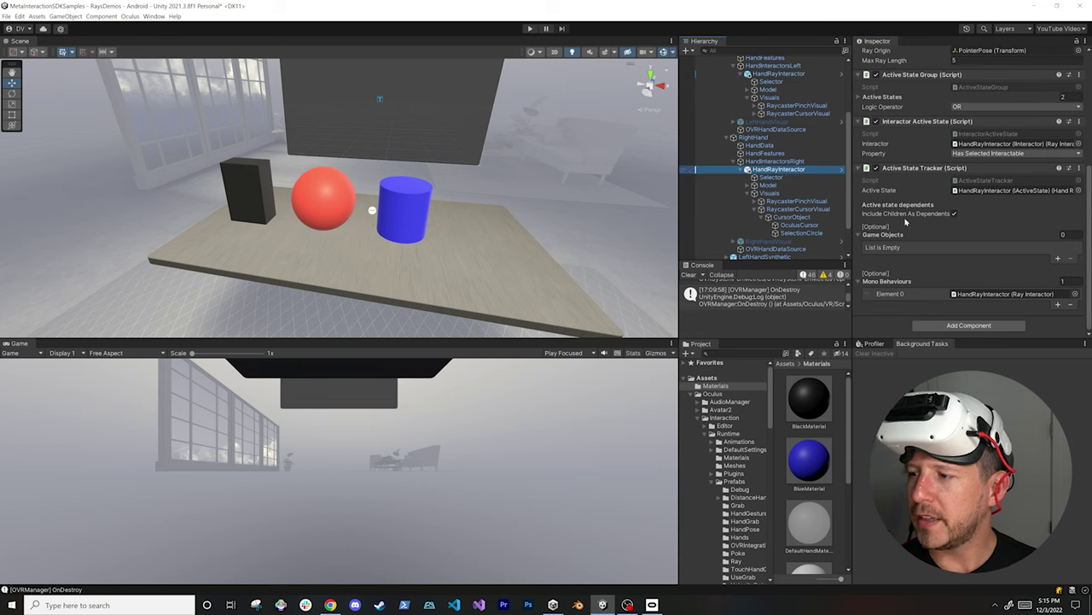
{"action": "left_click", "coordinate": [969, 325]}
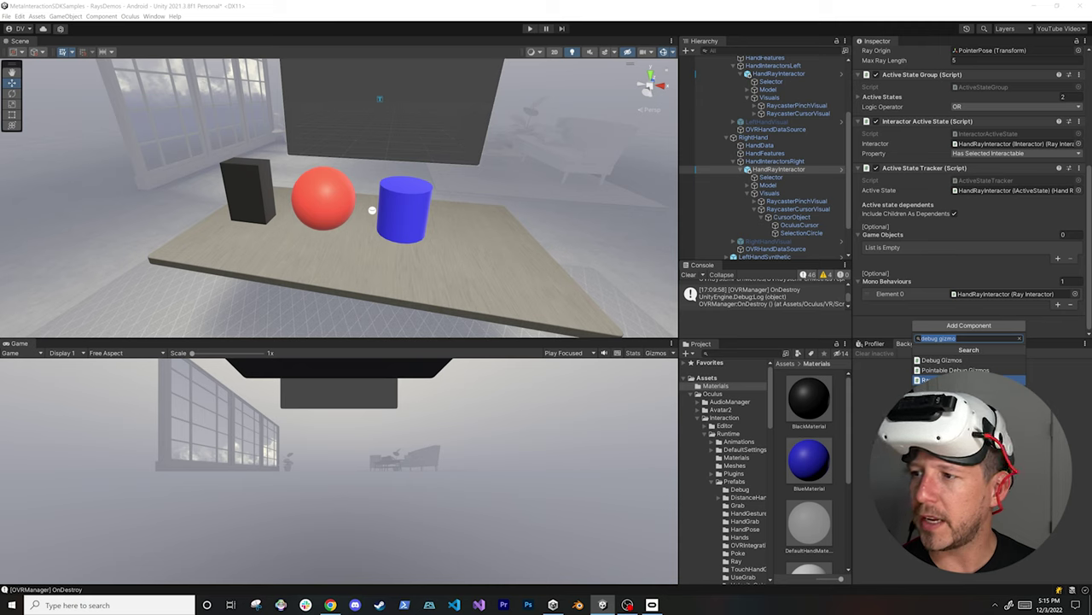
{"action": "key", "text": "Return"}
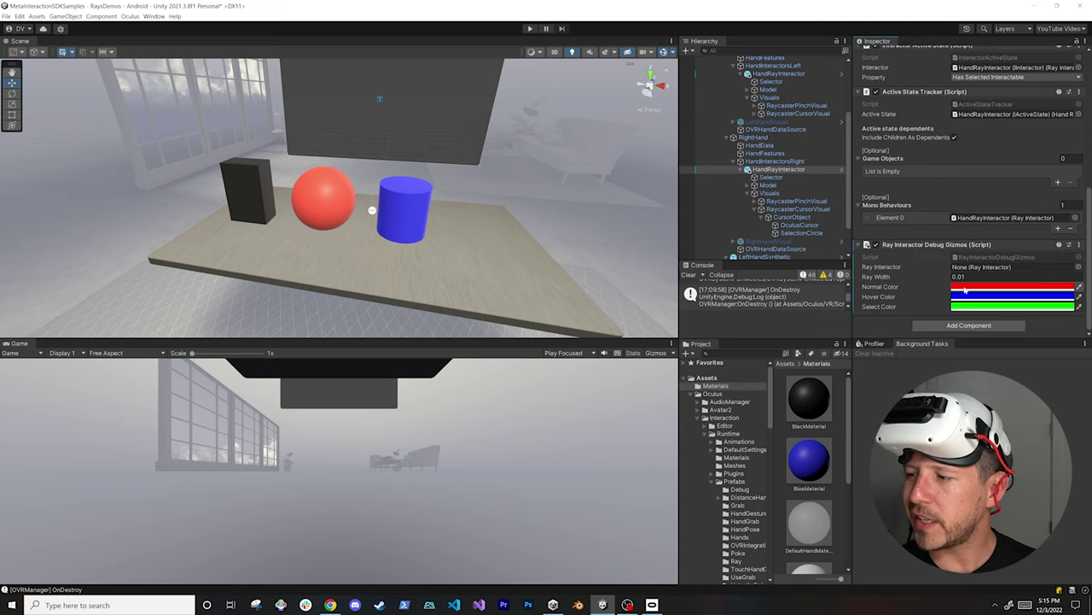
Step: Set the right hand debug gizmos' Normal Color to white and Hover Color to red
{"action": "left_click", "coordinate": [959, 287]}
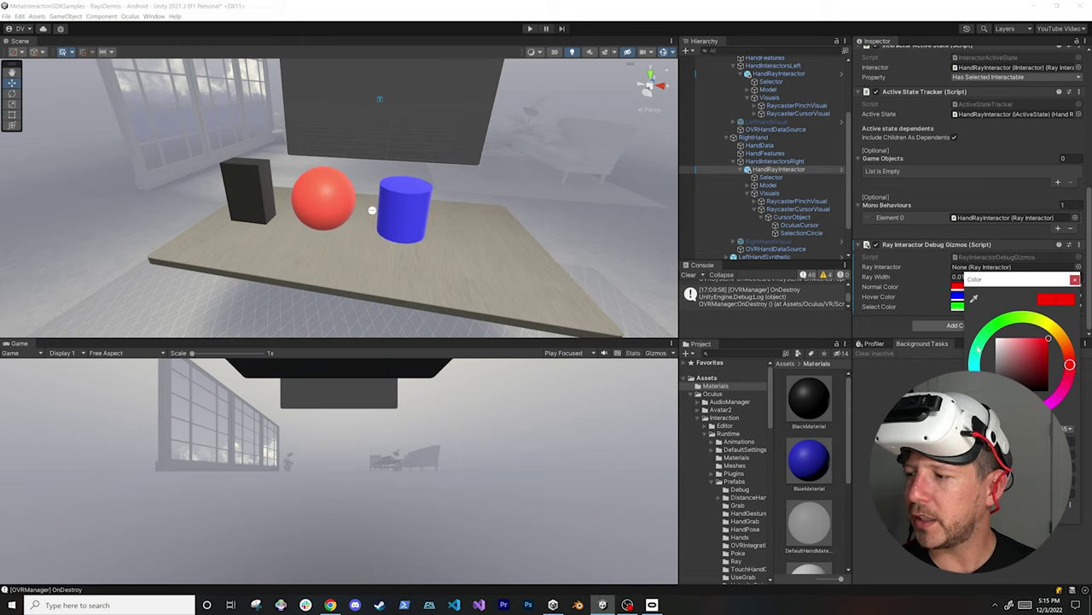
{"action": "left_click_drag", "start_coordinate": [995, 347], "coordinate": [994, 339]}
{"action": "left_click", "coordinate": [1074, 279]}
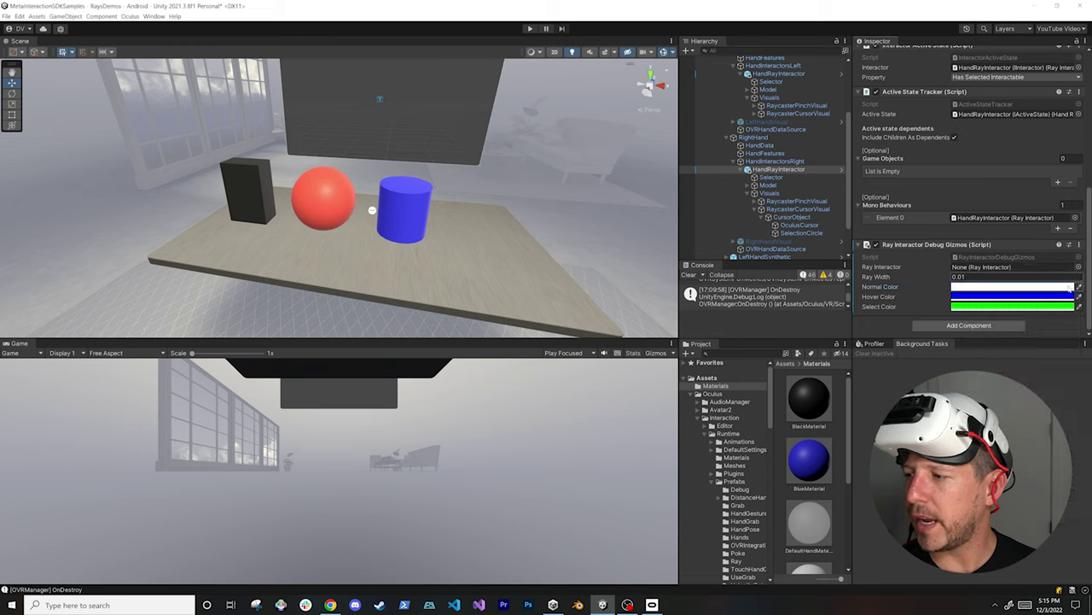
{"action": "left_click", "coordinate": [962, 296]}
{"action": "left_click", "coordinate": [1075, 379]}
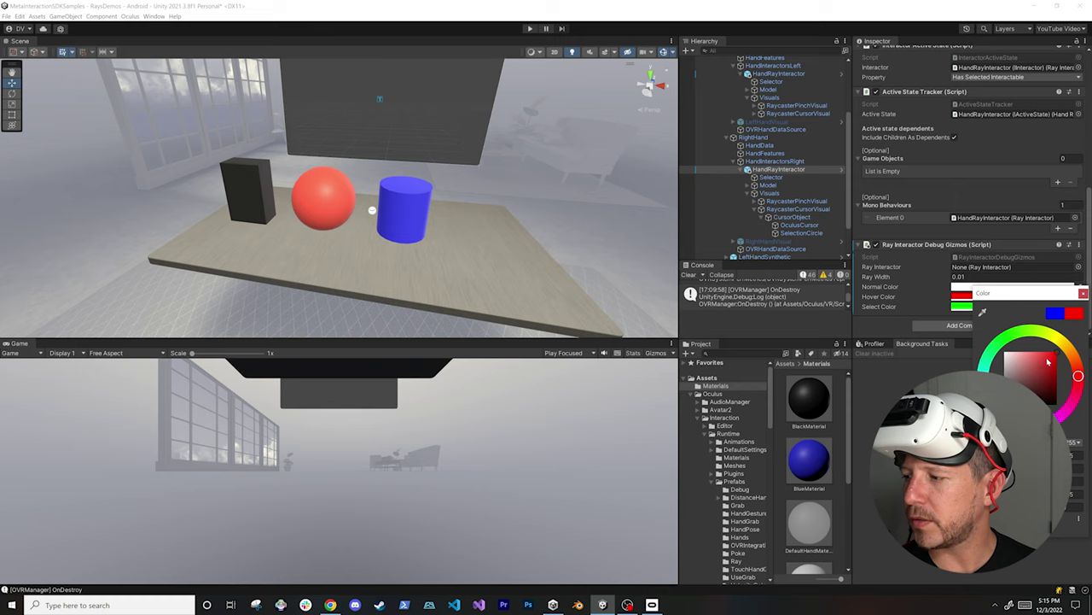
{"action": "left_click", "coordinate": [1082, 294]}
Step: Set the right hand debug gizmos' Select Color to a softer green and assign the right HandRayInteractor as their Ray Interactor
{"action": "left_click", "coordinate": [961, 306]}
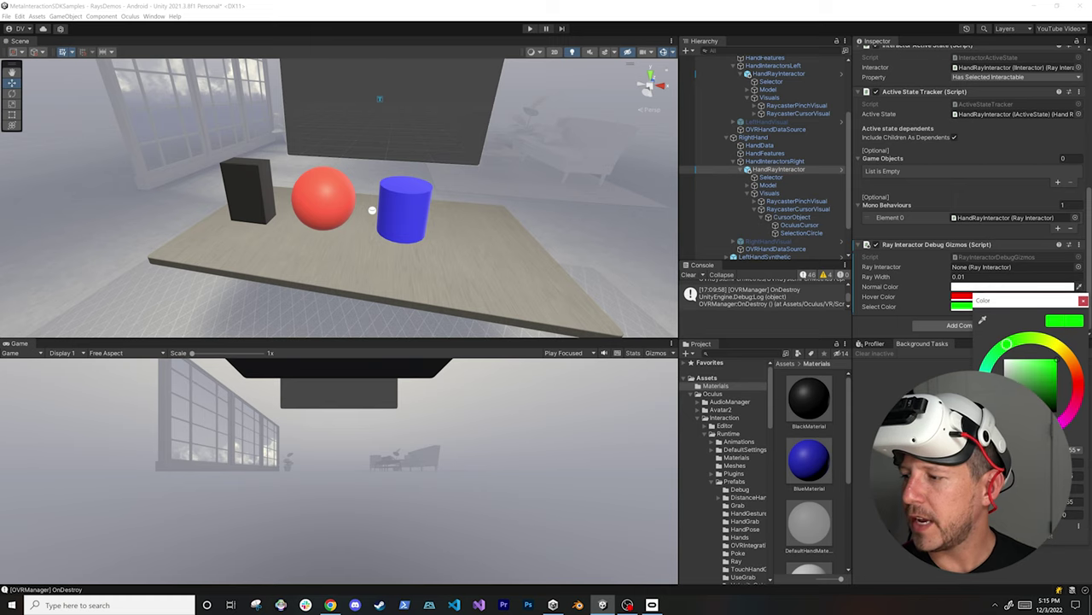
{"action": "left_click", "coordinate": [1026, 345]}
{"action": "left_click", "coordinate": [1049, 371]}
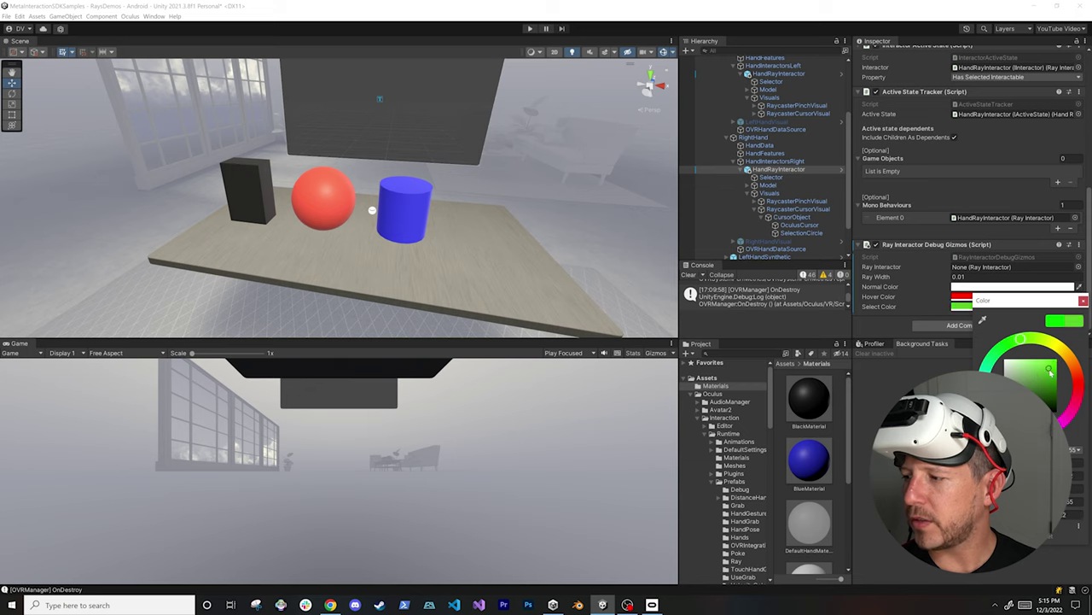
{"action": "left_click", "coordinate": [1082, 302]}
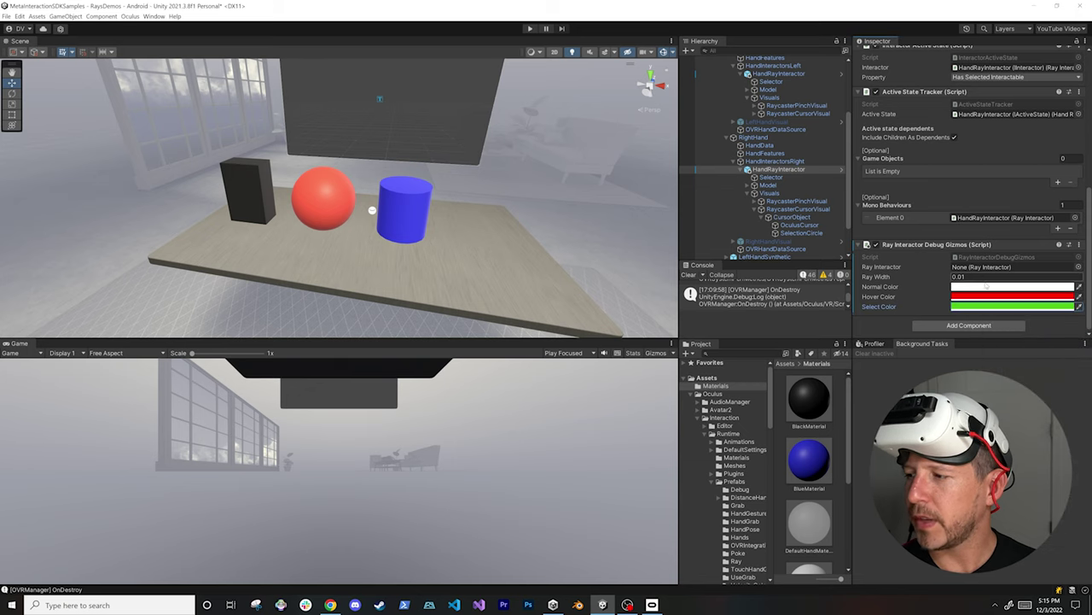
{"action": "left_click", "coordinate": [796, 169]}
{"action": "left_click_drag", "start_coordinate": [795, 170], "coordinate": [980, 270]}
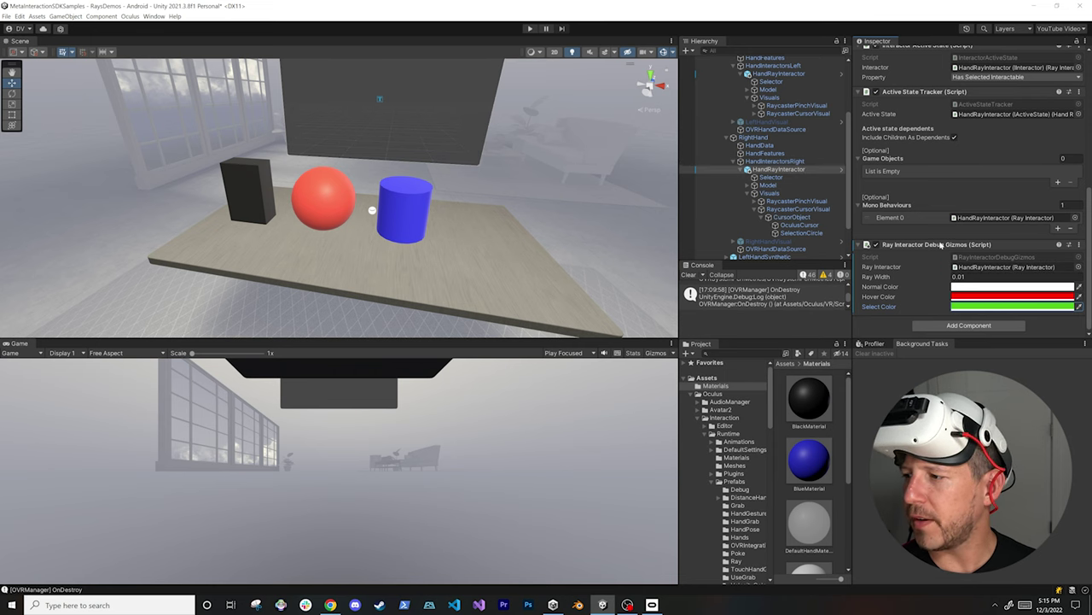
Step: Add a 3D plane under Interactables, rotated -90° about X, scaled to about 0.024 × 0.098 × 0.019 and placed upright beside the cylinder
{"action": "scroll", "coordinate": [909, 184], "scroll_direction": "up", "scroll_amount": 3}
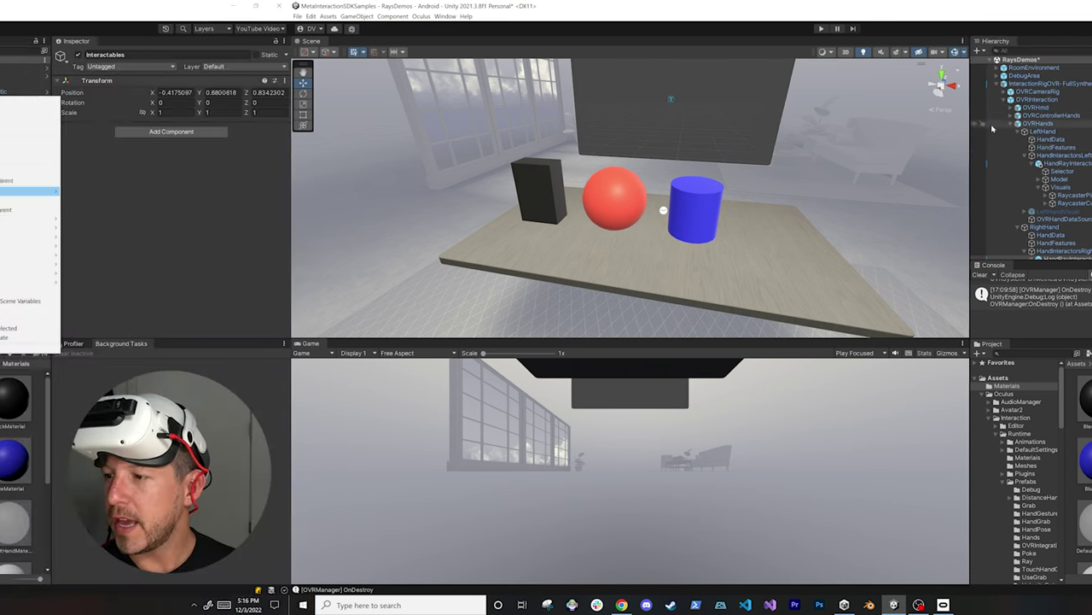
{"action": "mouse_move", "coordinate": [802, 219]}
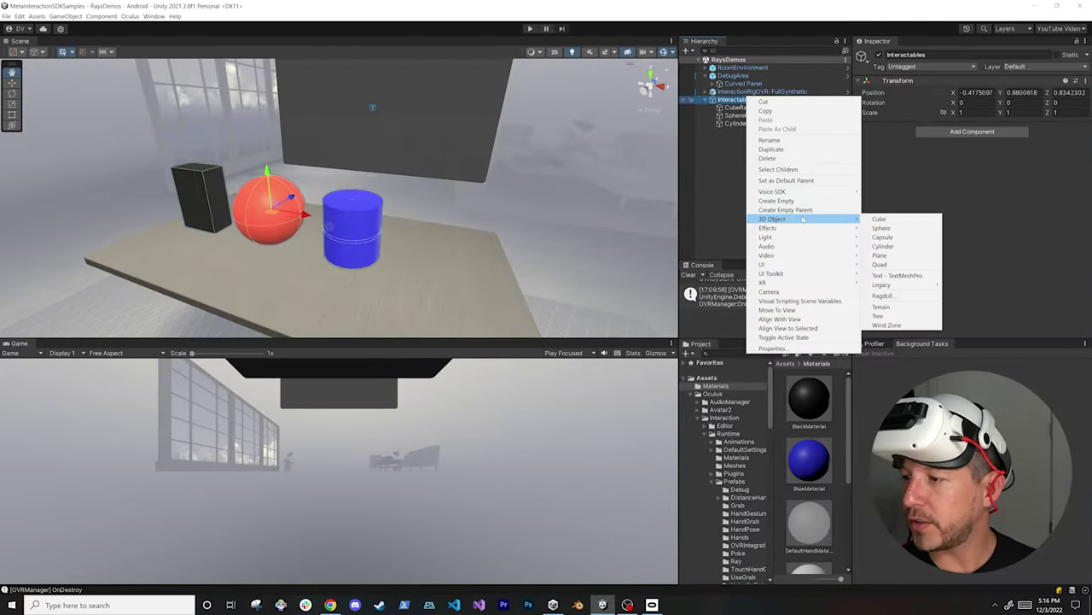
{"action": "left_click", "coordinate": [879, 255]}
{"action": "scroll", "coordinate": [394, 238], "scroll_direction": "down", "scroll_amount": 5}
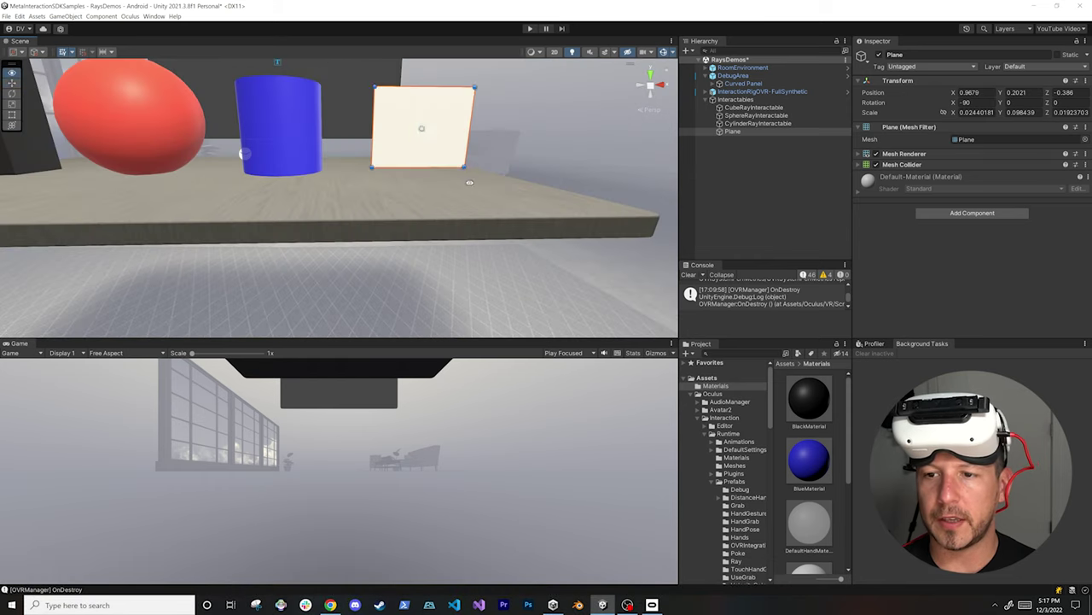
Step: Apply YellowMaterial to the plane and rename it PlaneRayInteractable
{"action": "scroll", "coordinate": [808, 470], "scroll_direction": "down", "scroll_amount": 3}
{"action": "left_click_drag", "start_coordinate": [805, 534], "coordinate": [371, 200]}
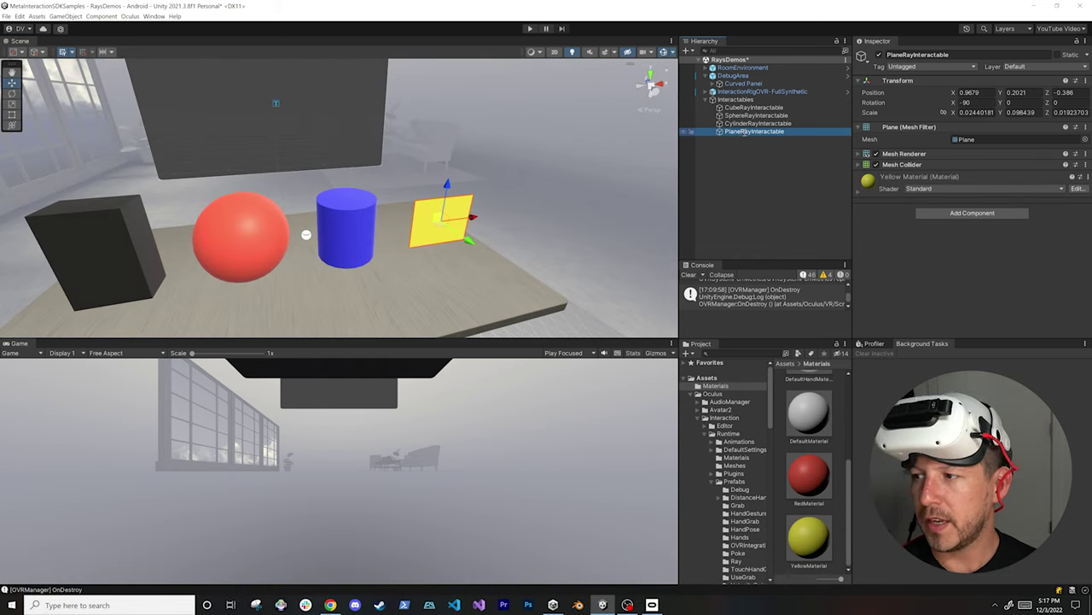
Step: Add Collider Surface, Ray Interactable and Interactable Unity Event Wrapper components to PlaneRayInteractable
{"action": "left_click", "coordinate": [972, 213]}
{"action": "type", "text": "coll"}
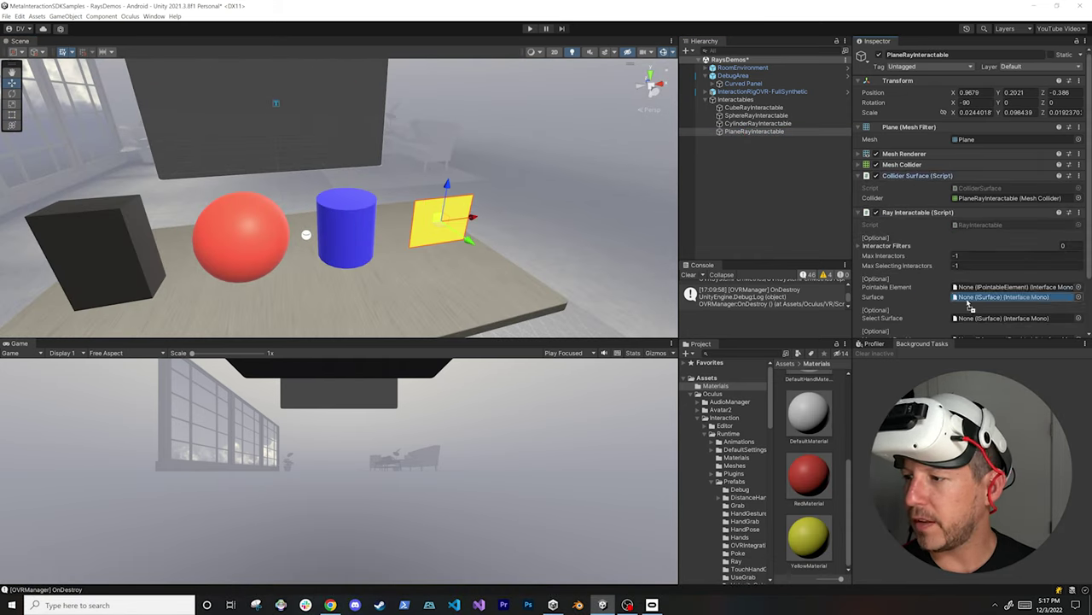
{"action": "left_click", "coordinate": [925, 260]}
{"action": "type", "text": "unity"}
{"action": "left_click", "coordinate": [971, 304]}
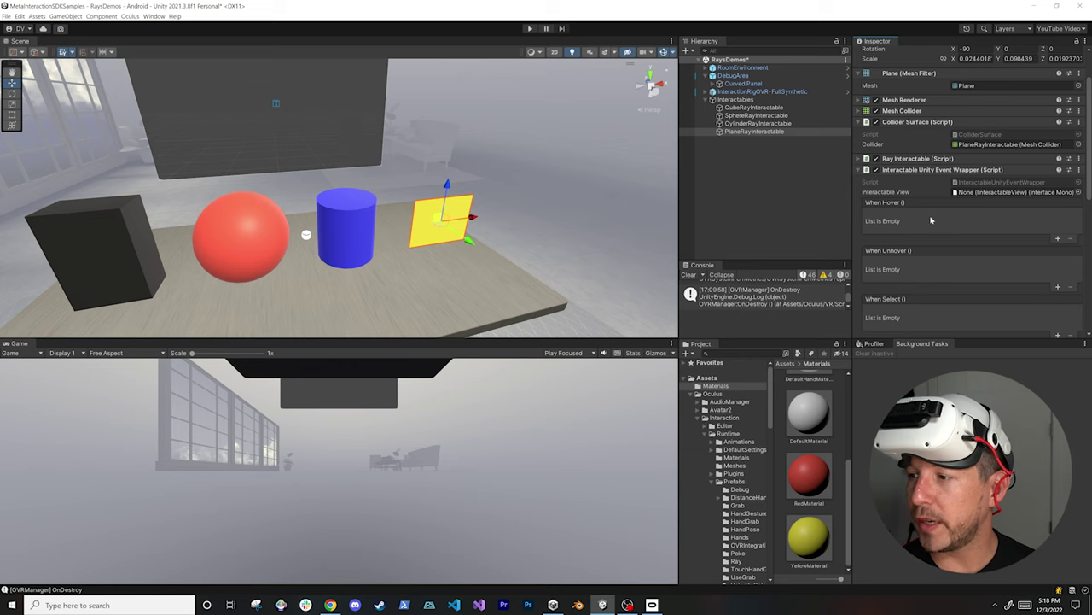
Step: Add an empty When Select event entry and assign the plane's Ray Interactable as the event wrapper's Interactable View
{"action": "scroll", "coordinate": [933, 223], "scroll_direction": "down", "scroll_amount": 1}
{"action": "left_click", "coordinate": [1059, 282]}
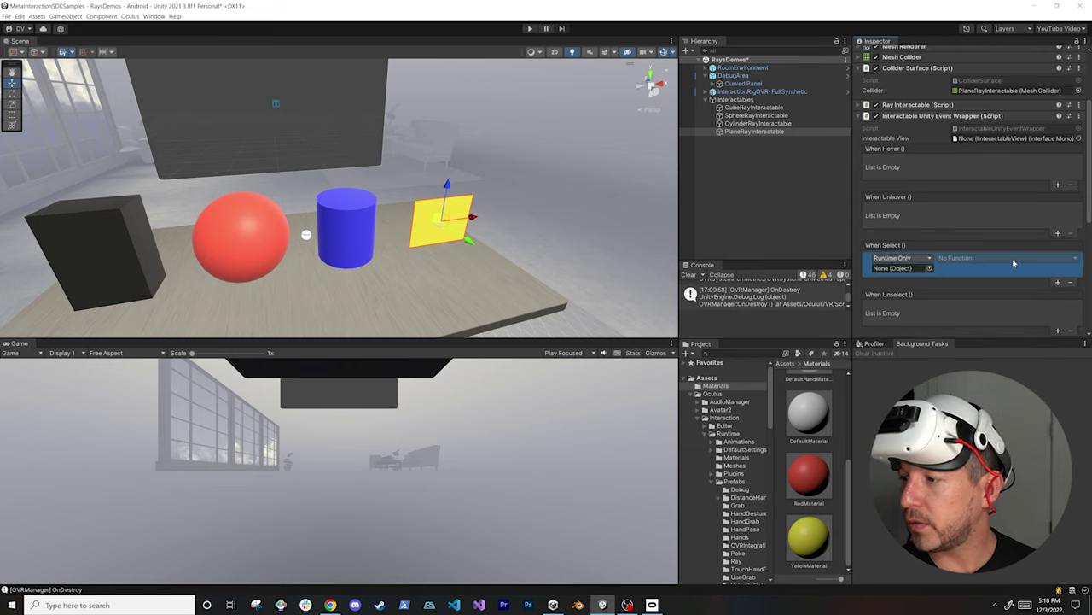
{"action": "scroll", "coordinate": [1015, 263], "scroll_direction": "down", "scroll_amount": 1}
{"action": "scroll", "coordinate": [887, 199], "scroll_direction": "up", "scroll_amount": 1}
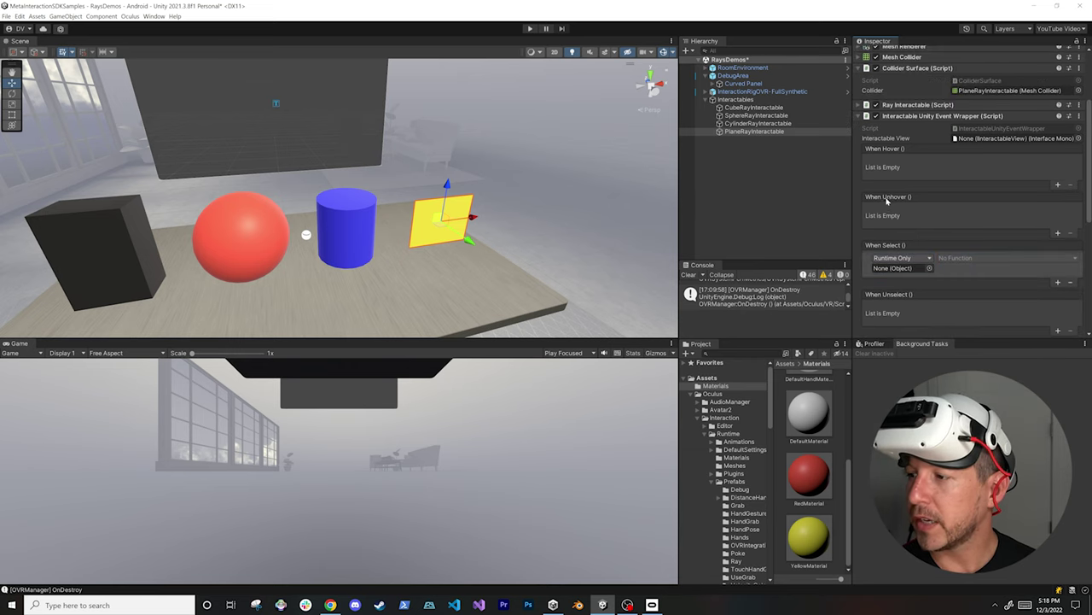
{"action": "scroll", "coordinate": [913, 143], "scroll_direction": "up", "scroll_amount": 2}
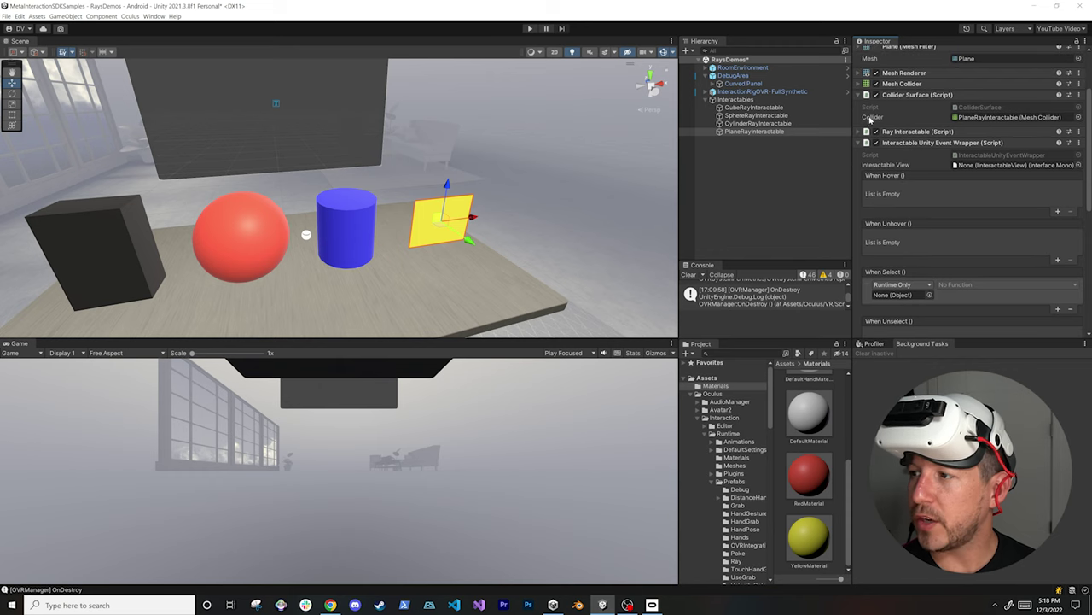
{"action": "left_click_drag", "start_coordinate": [910, 186], "coordinate": [965, 222]}
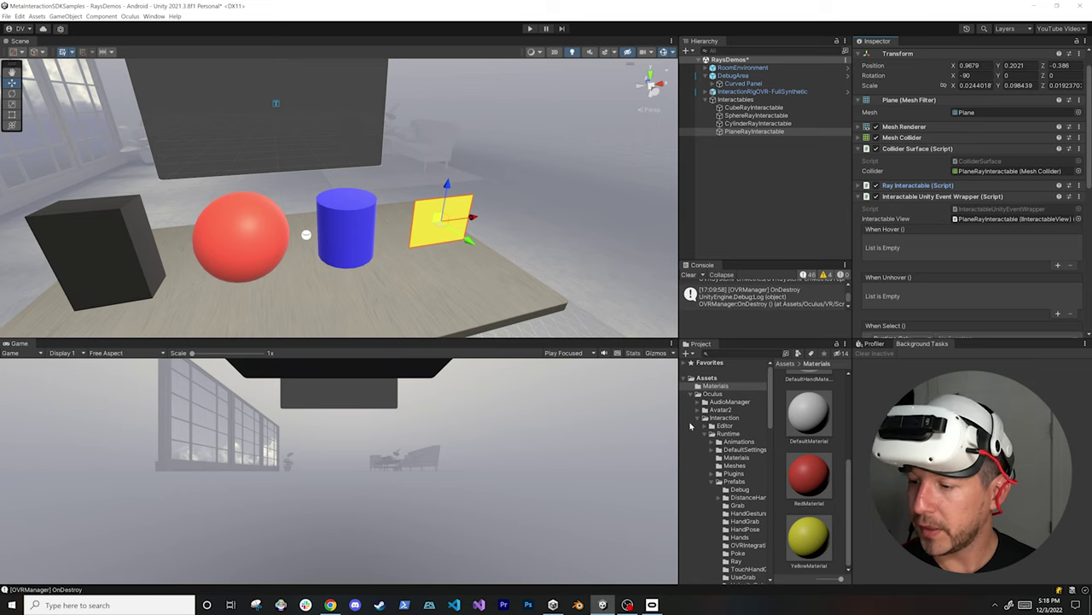
Step: Create a C# script named ObjectCreator in the project's Scripts folder and open it in Visual Studio
{"action": "left_click", "coordinate": [712, 394]}
{"action": "left_click", "coordinate": [706, 378]}
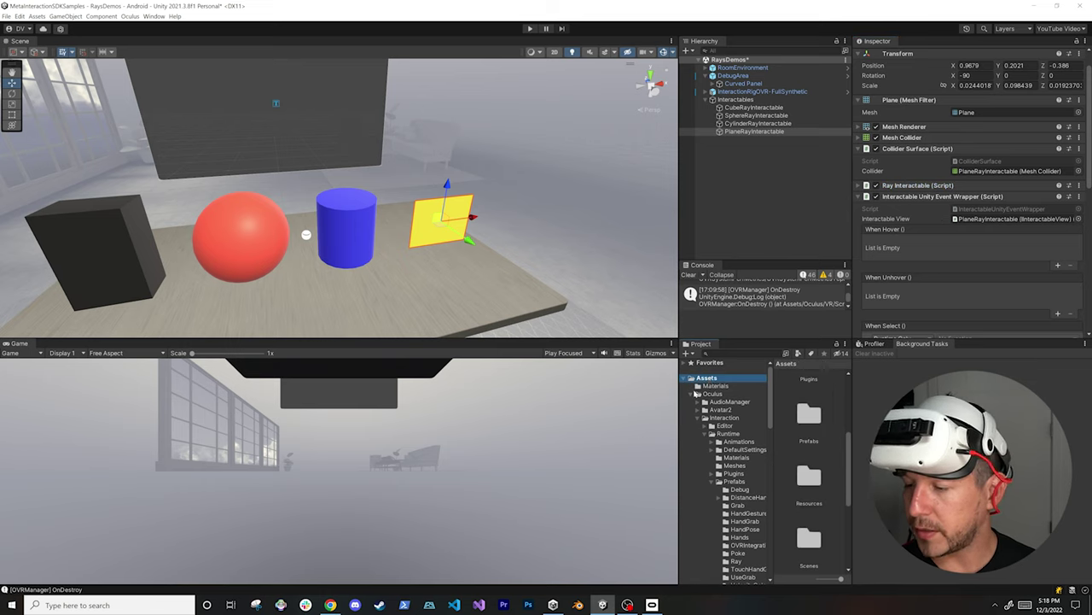
{"action": "left_click", "coordinate": [694, 394]}
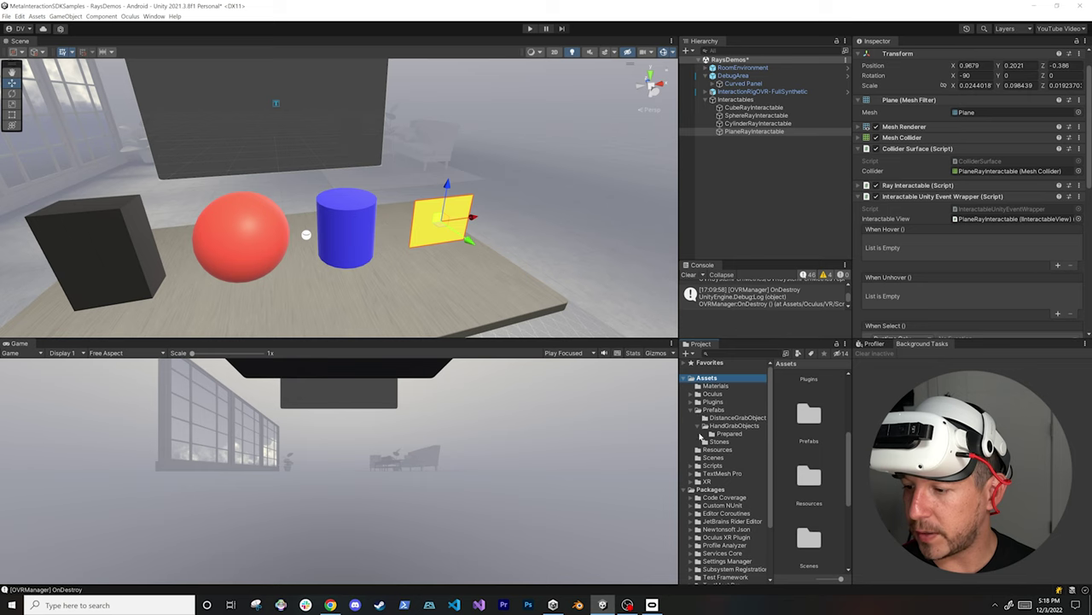
{"action": "left_click", "coordinate": [711, 465]}
{"action": "right_click", "coordinate": [711, 465]}
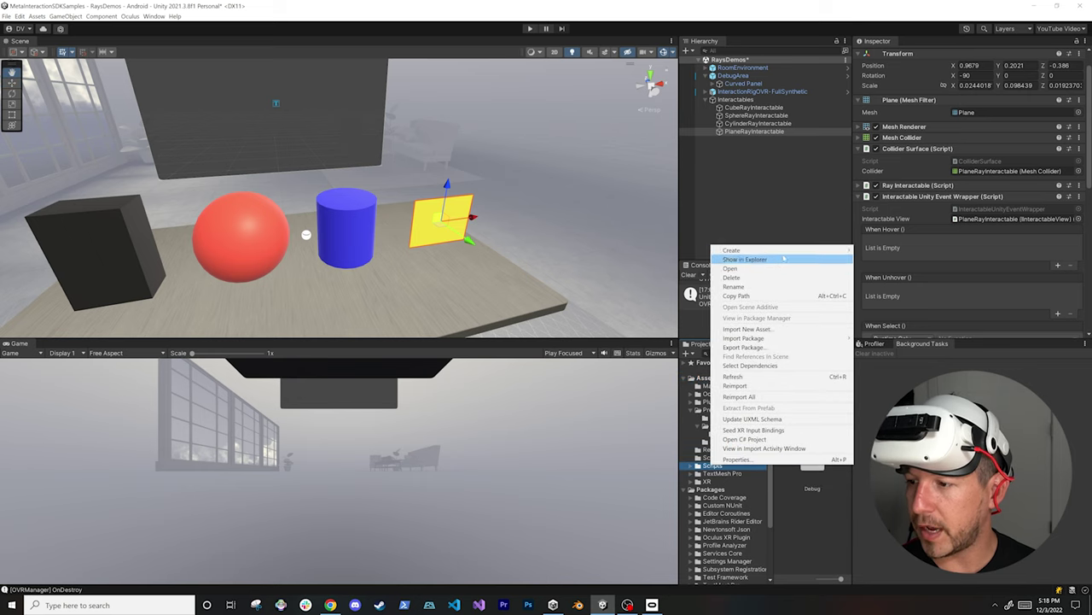
{"action": "mouse_move", "coordinate": [731, 250]}
{"action": "left_click", "coordinate": [874, 246]}
{"action": "type", "text": "On"}
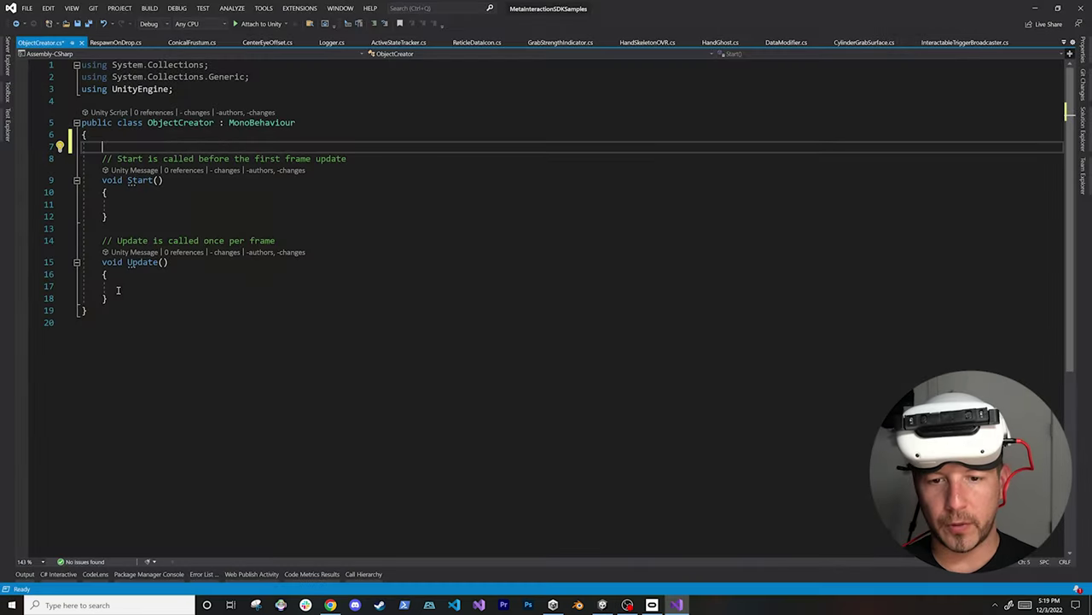
Step: Replace ObjectCreator's default Start and Update methods with a serialized private Vector3 field named offset, and save the script
{"action": "left_click_drag", "start_coordinate": [87, 310], "coordinate": [94, 159]}
{"action": "type", "text": "[Ser"}
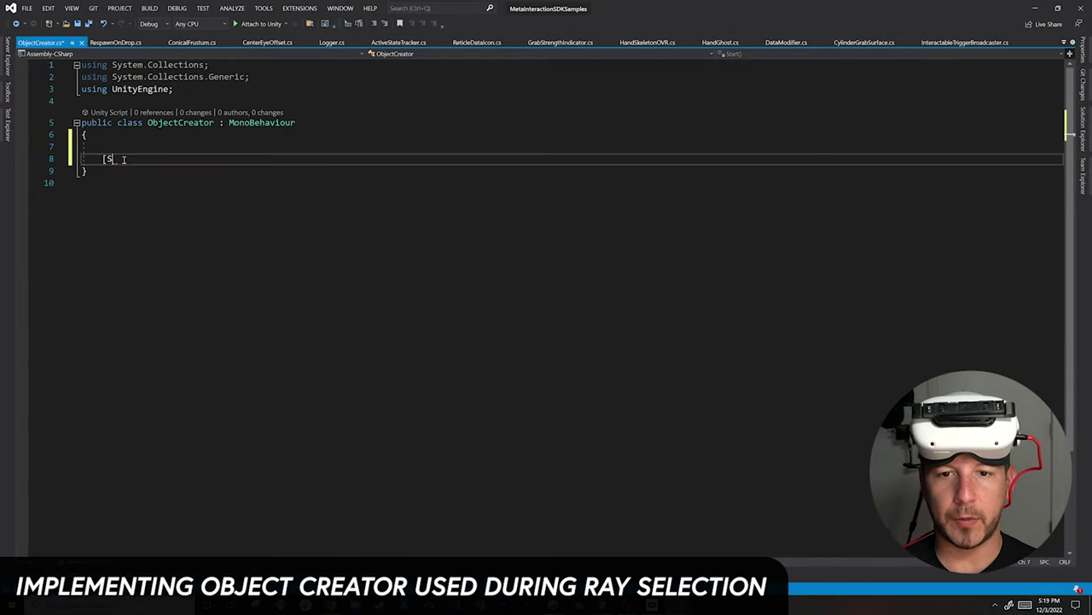
{"action": "key", "text": "Tab"}
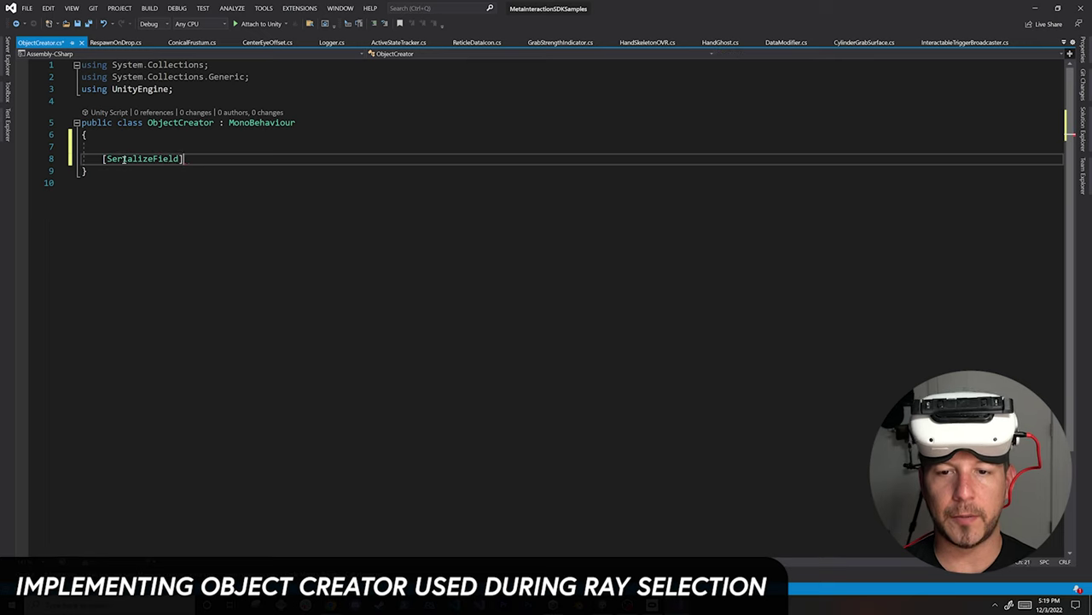
{"action": "key", "text": "Return"}
{"action": "type", "text": "private"}
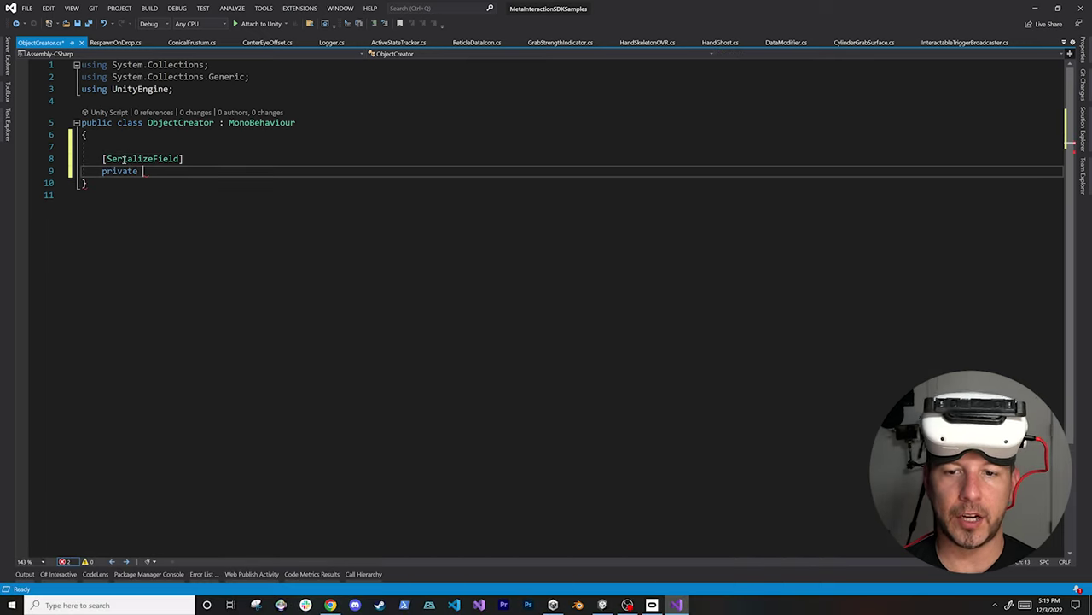
{"action": "type", "text": " Vector3 "}
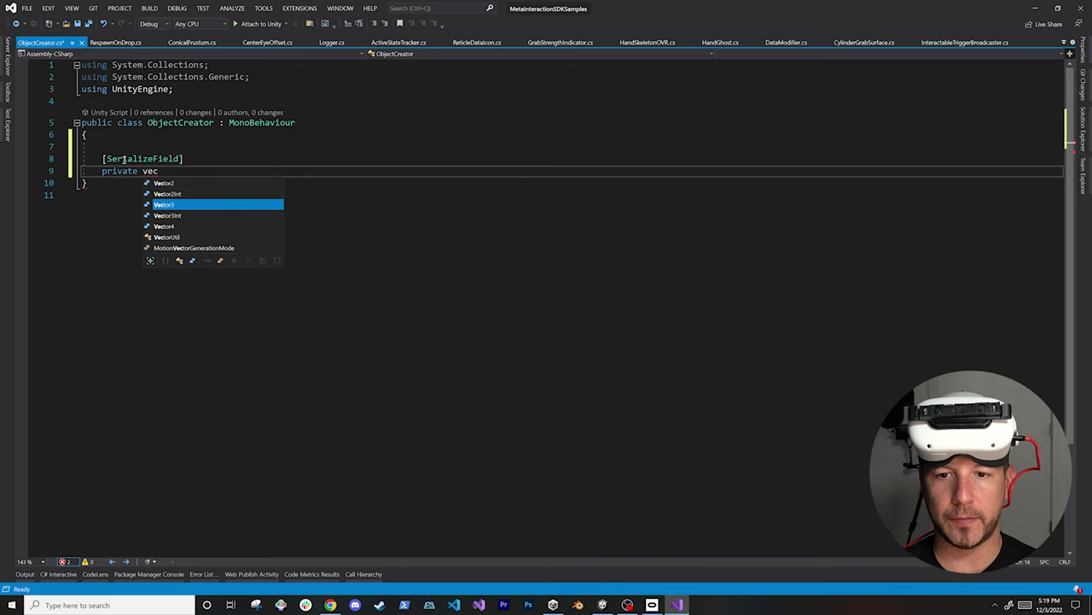
{"action": "type", "text": "offset;"}
{"action": "key", "text": "Return"}
{"action": "key", "text": "ctrl+s"}
Step: Add a public void CloneMe() method that stores Instantiate(gameObject) in a variable named newObject
{"action": "key", "text": "Return"}
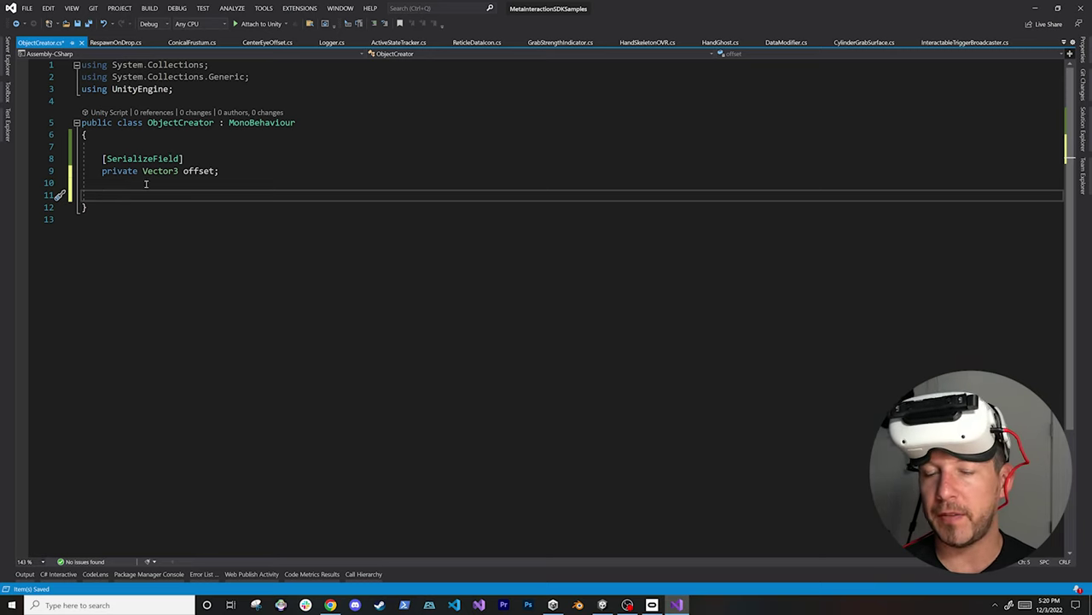
{"action": "type", "text": "pu"}
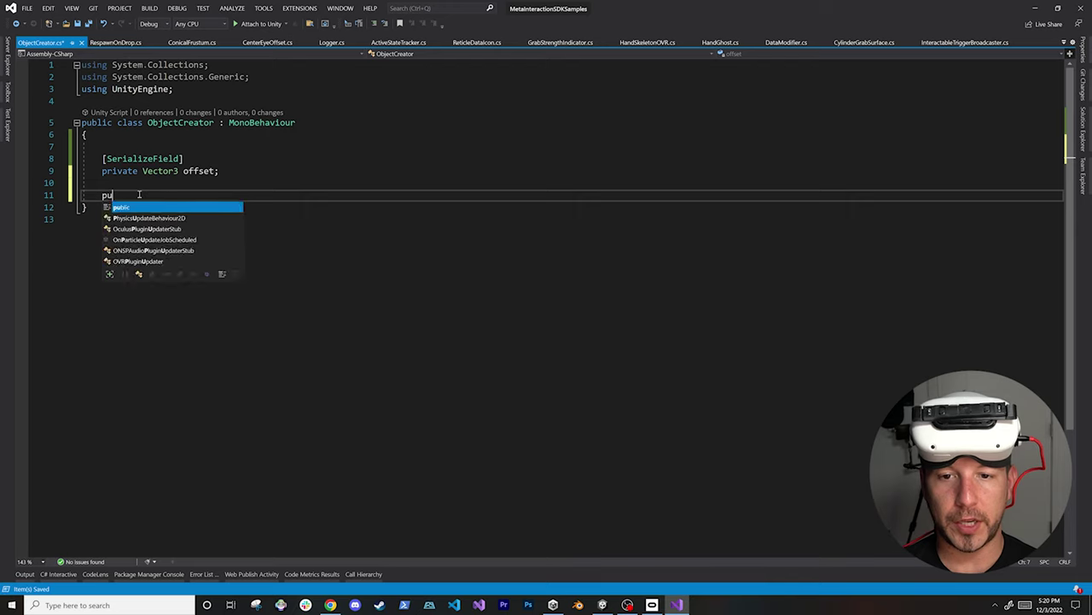
{"action": "type", "text": "blic void CloneMe()"}
{"action": "key", "text": "Return"}
{"action": "type", "text": "{"}
{"action": "key", "text": "Return"}
{"action": "type", "text": "var "}
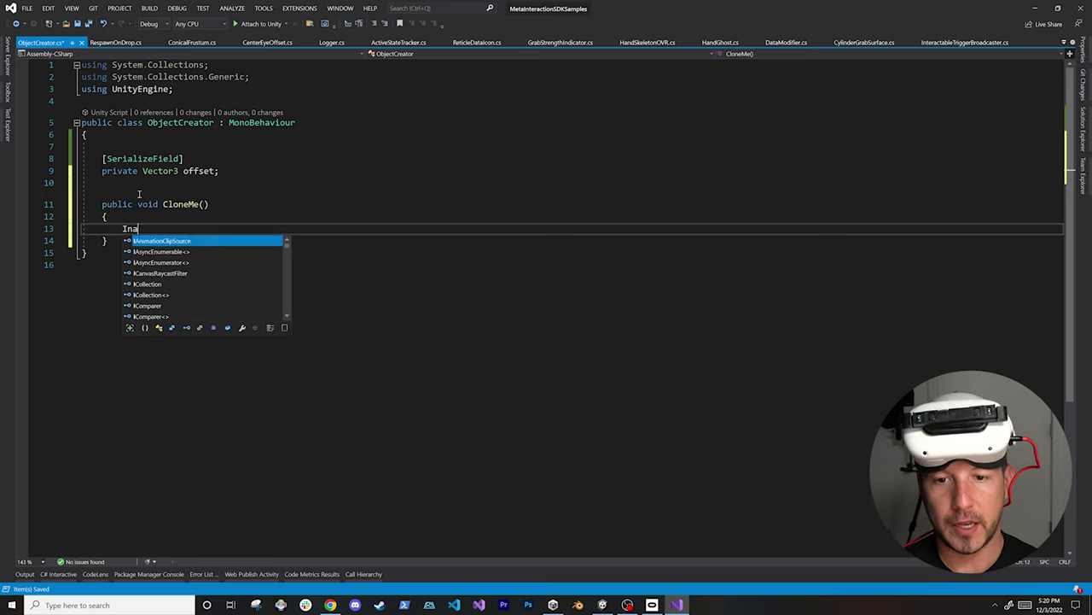
{"action": "type", "text": "ne"}
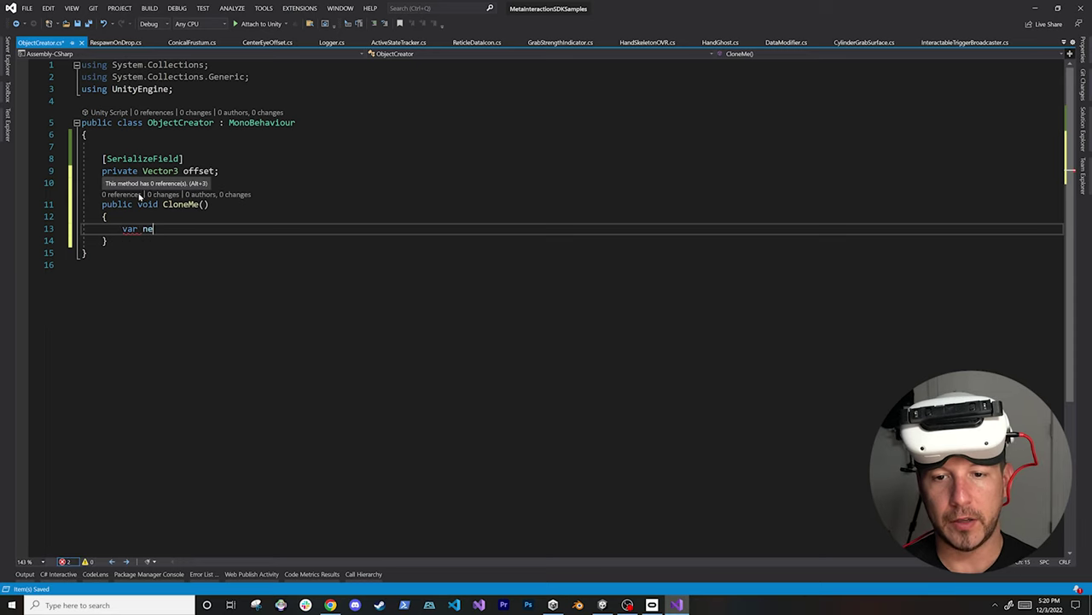
{"action": "type", "text": "wObject = Instantiate("}
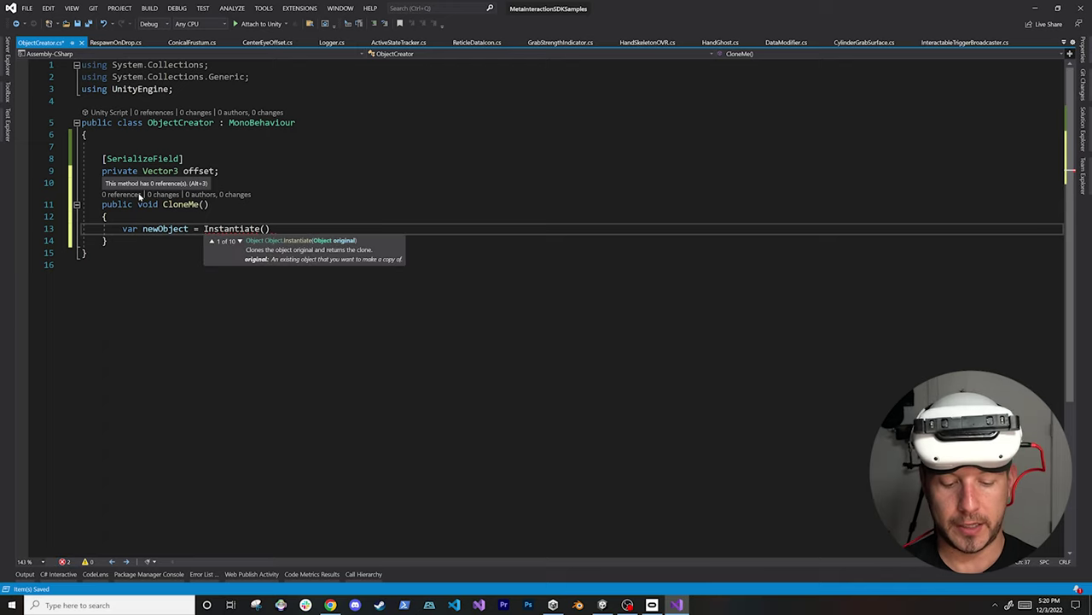
{"action": "type", "text": "gameObject"}
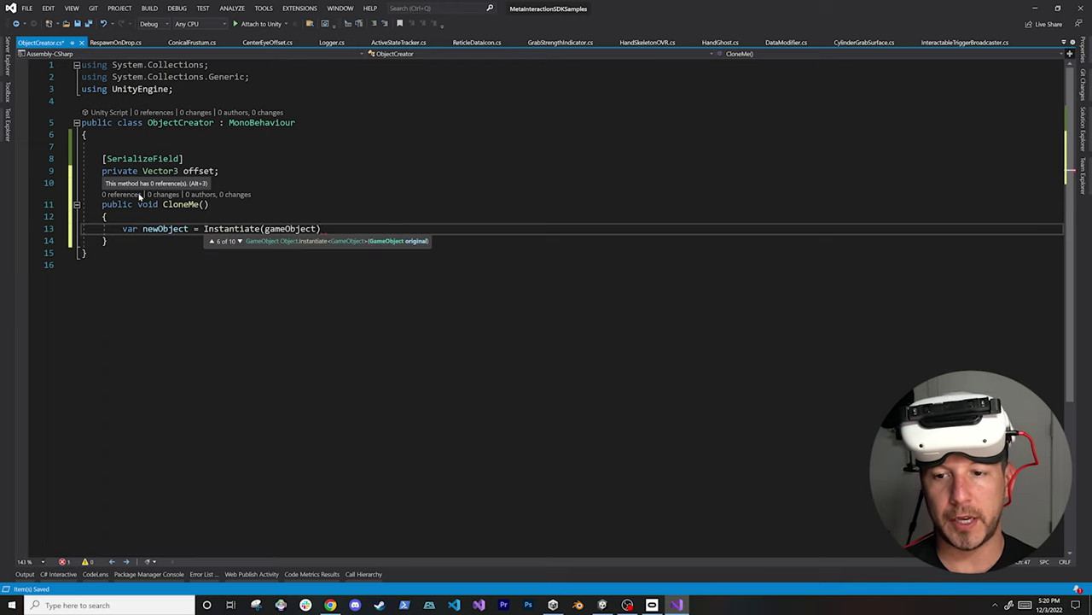
{"action": "type", "text": ");"}
Step: In CloneMe, shift the clone with newObject.gameObject.transform.position += offset; and save the script
{"action": "key", "text": "Return"}
{"action": "type", "text": "new"}
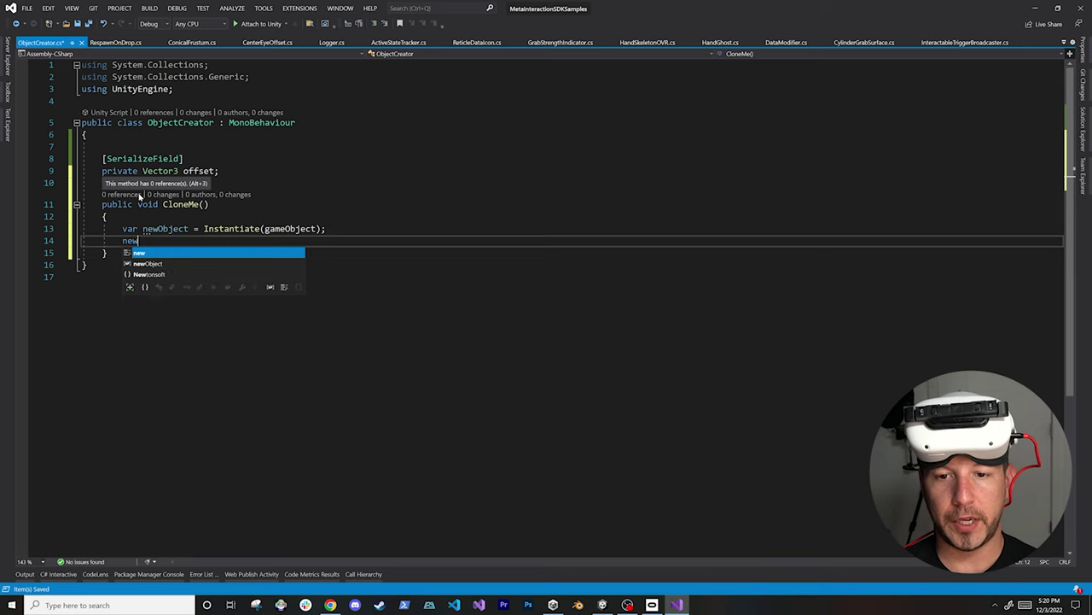
{"action": "type", "text": "Object."}
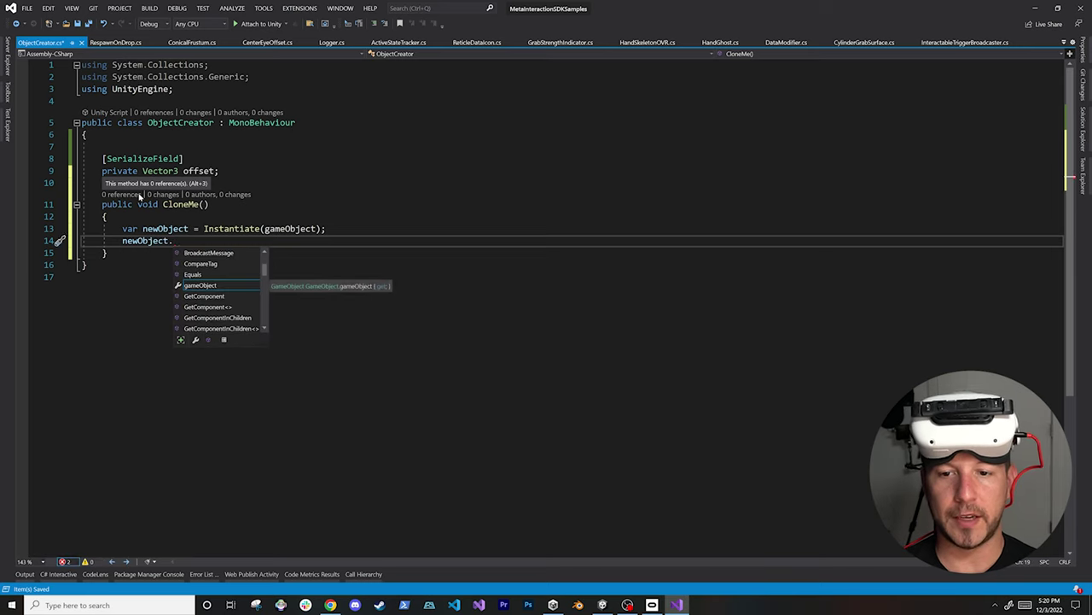
{"action": "key", "text": "Tab"}
{"action": "type", "text": ".transform.position += "}
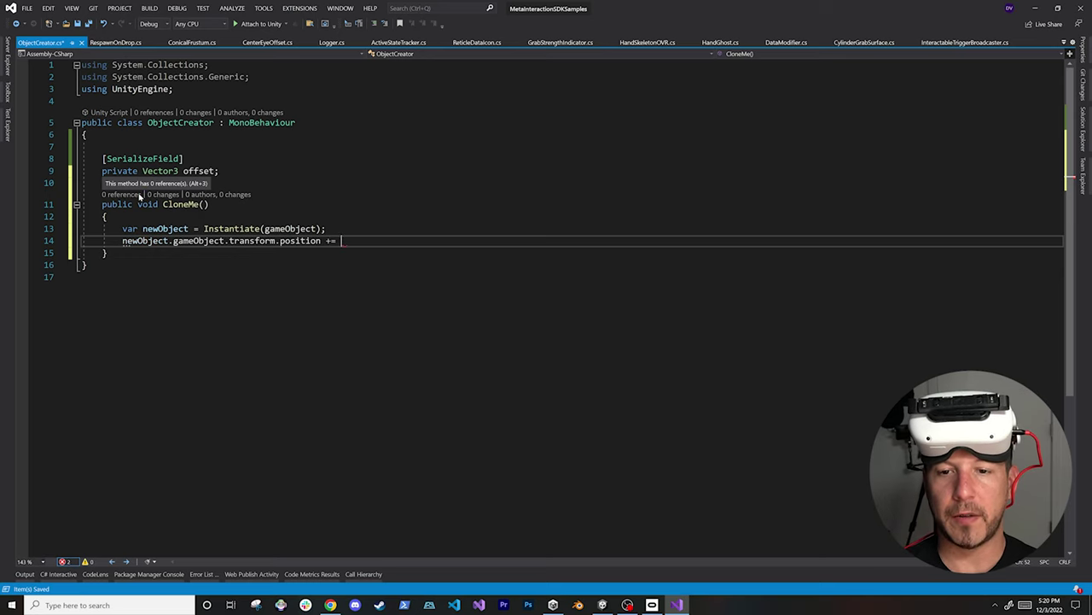
{"action": "type", "text": "offset"}
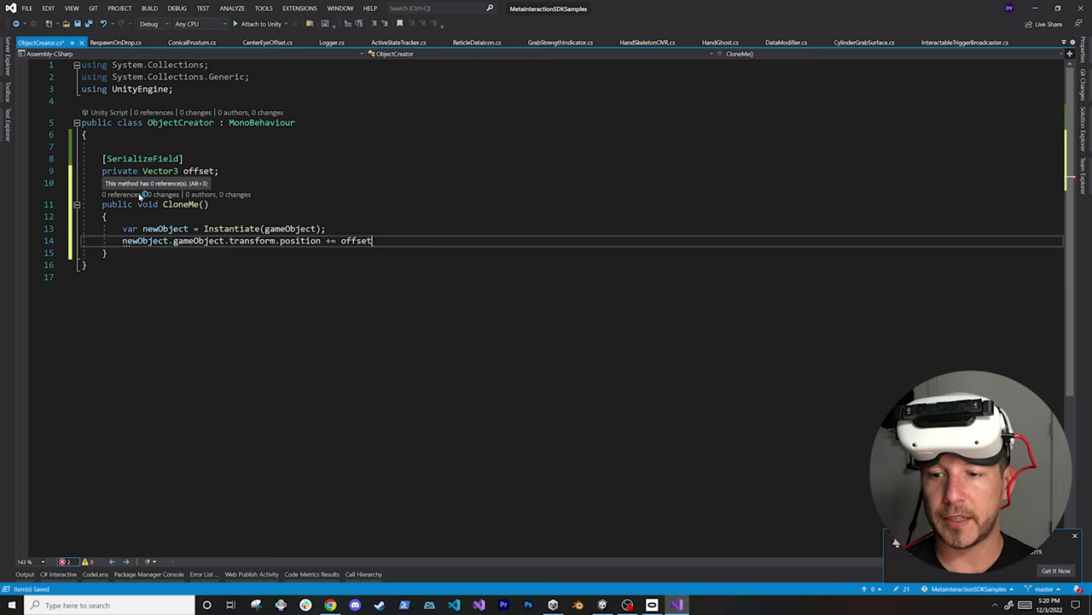
{"action": "type", "text": ";"}
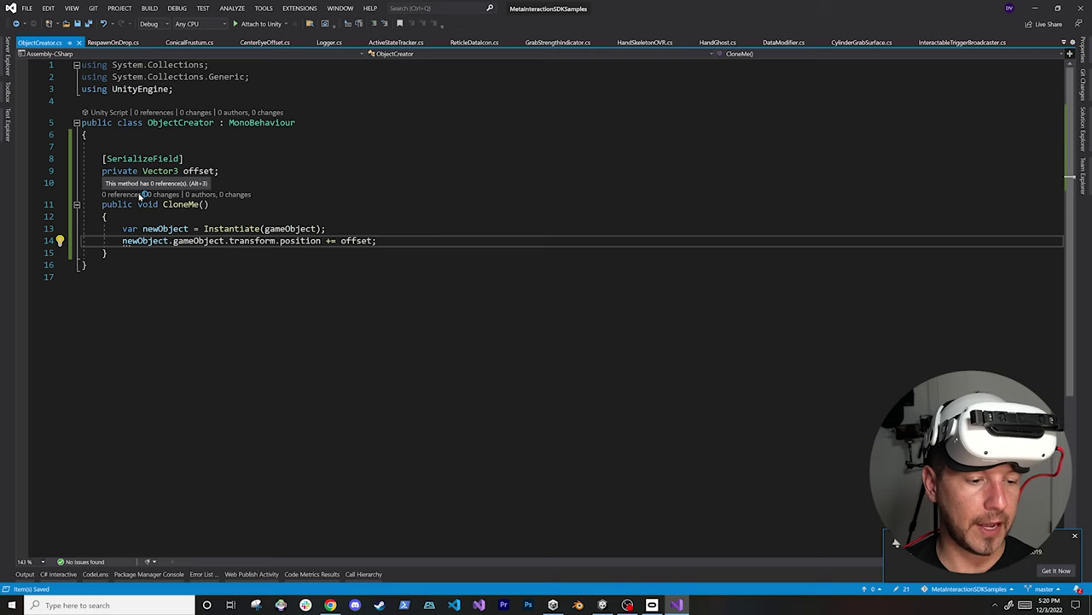
Step: End CloneMe by deactivating the original object with gameObject.SetActive(false);
{"action": "key", "text": "Return"}
{"action": "type", "text": "game"}
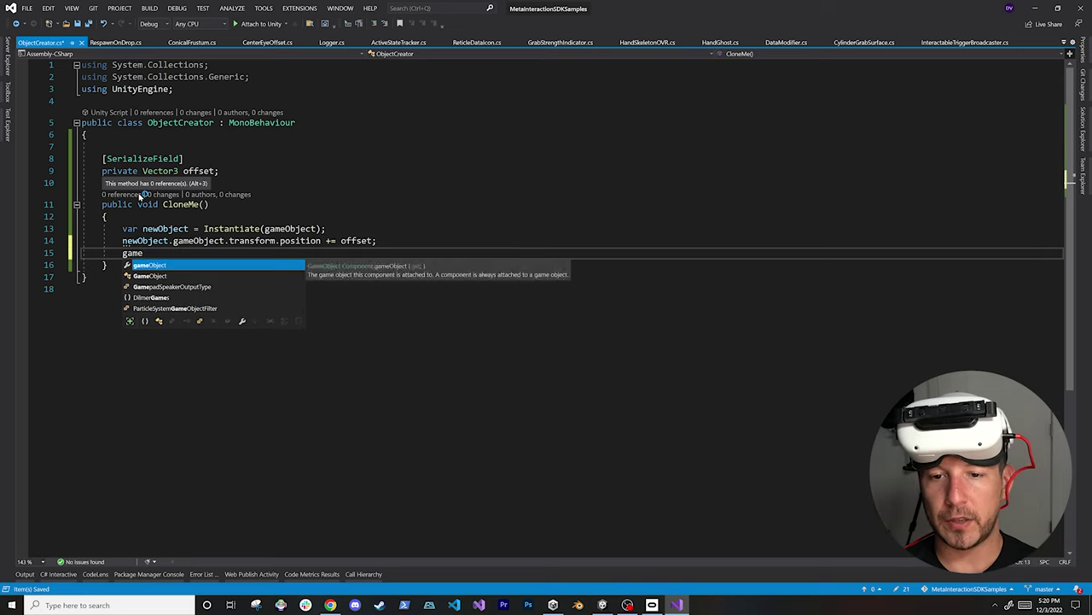
{"action": "type", "text": "Object.set(false)"}
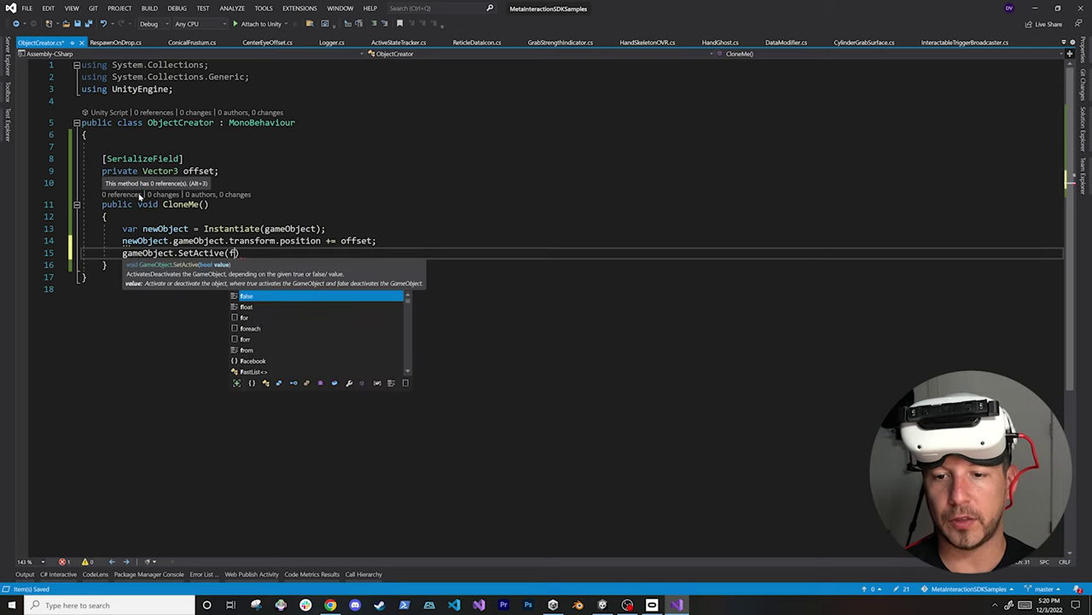
{"action": "type", "text": ";"}
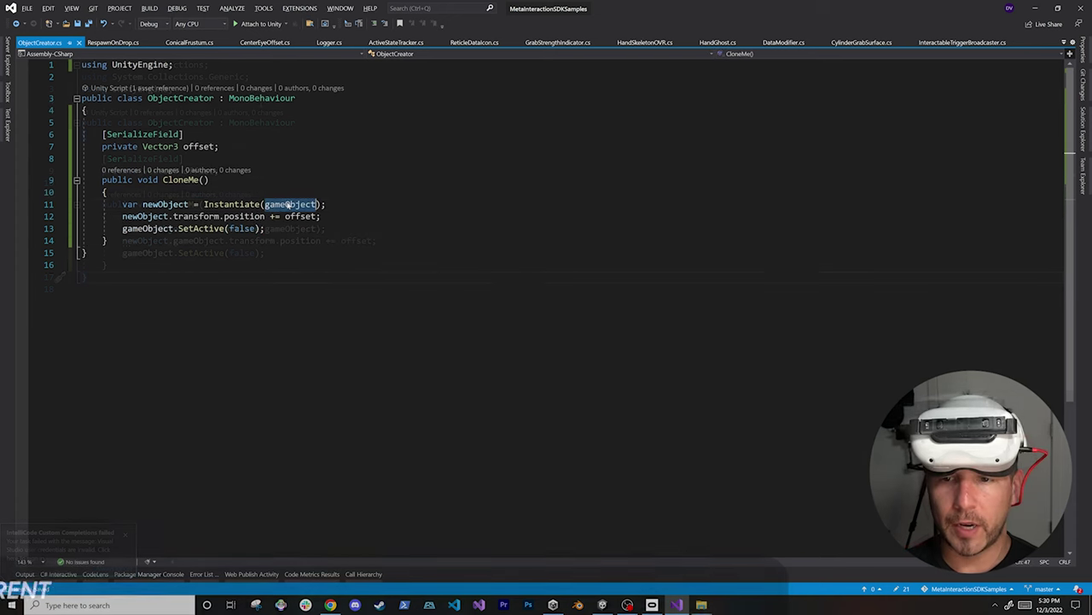
Step: In CloneMe, directly below the Instantiate line, parent the clone with newObject.transform.parent = gameObject.transform.parent;
{"action": "double_click", "coordinate": [275, 205]}
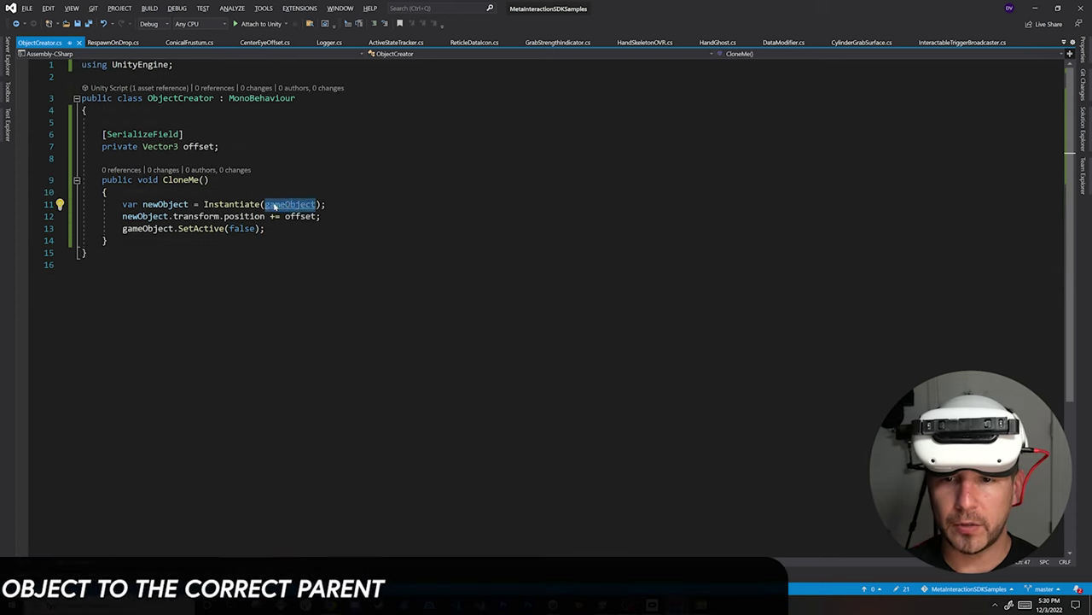
{"action": "double_click", "coordinate": [166, 204]}
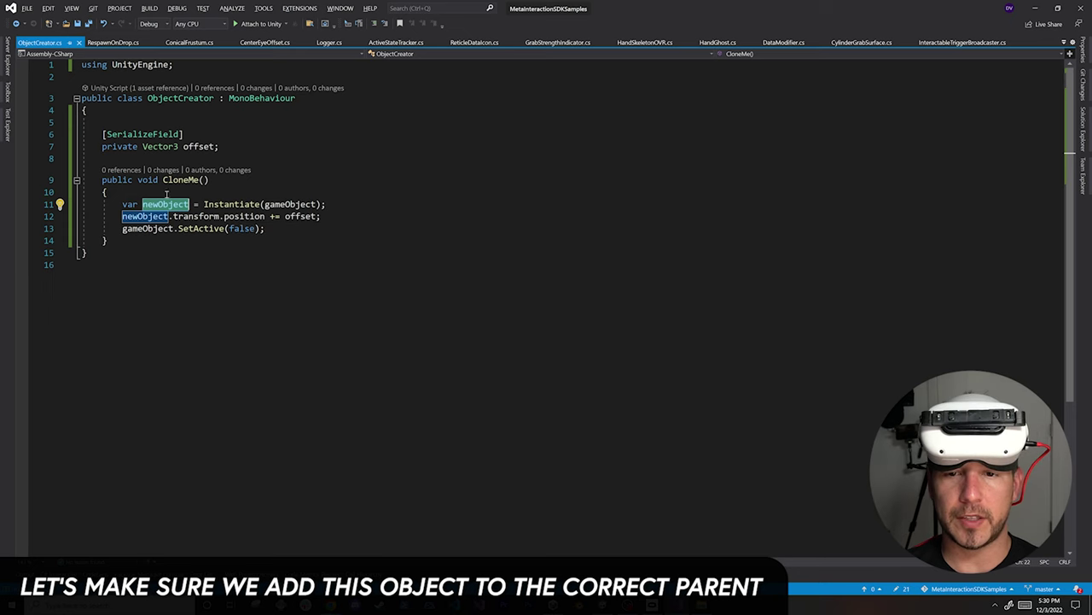
{"action": "left_click", "coordinate": [354, 204]}
{"action": "key", "text": "Return"}
{"action": "type", "text": "n"}
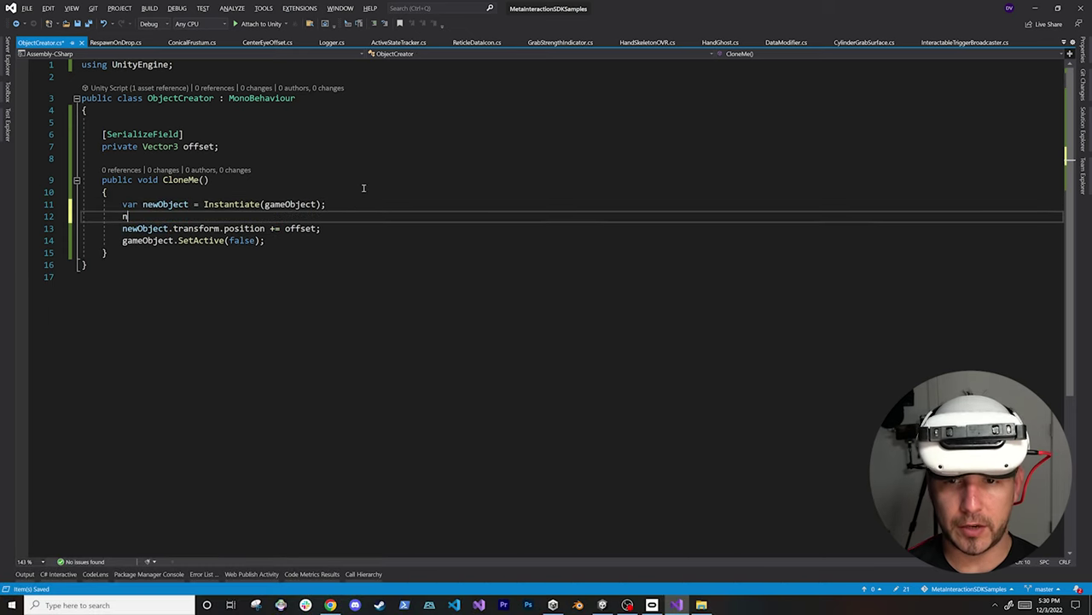
{"action": "type", "text": "ewObject."}
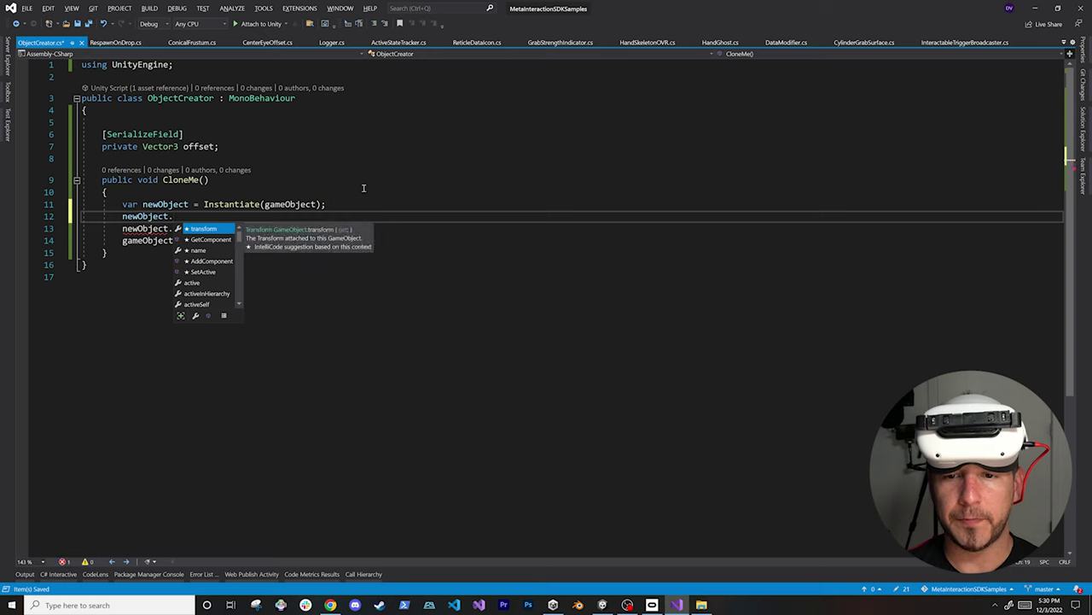
{"action": "type", "text": "transform.pa"}
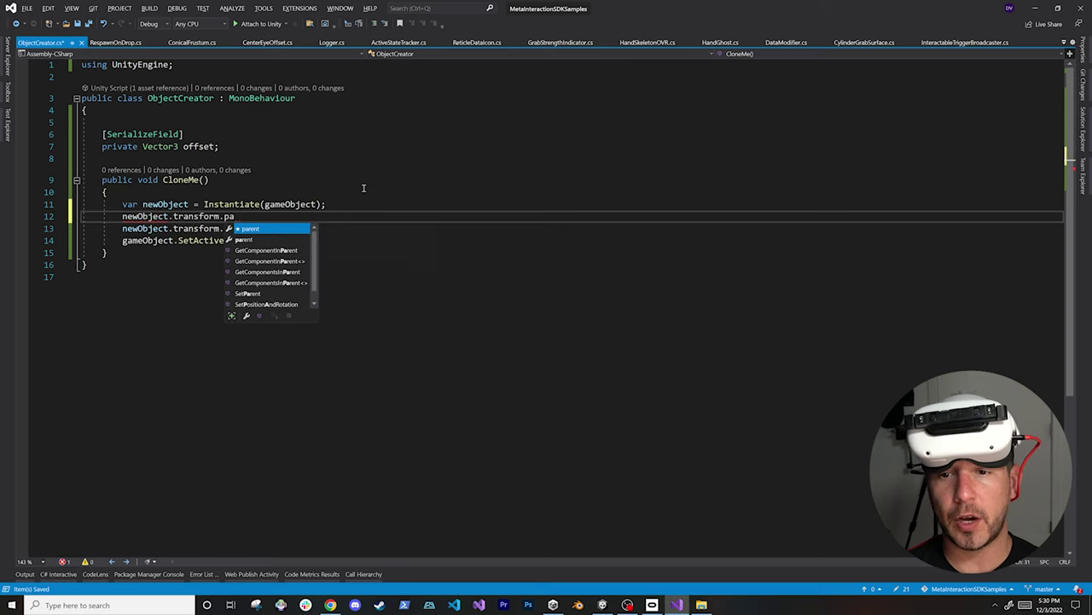
{"action": "type", "text": "rent "}
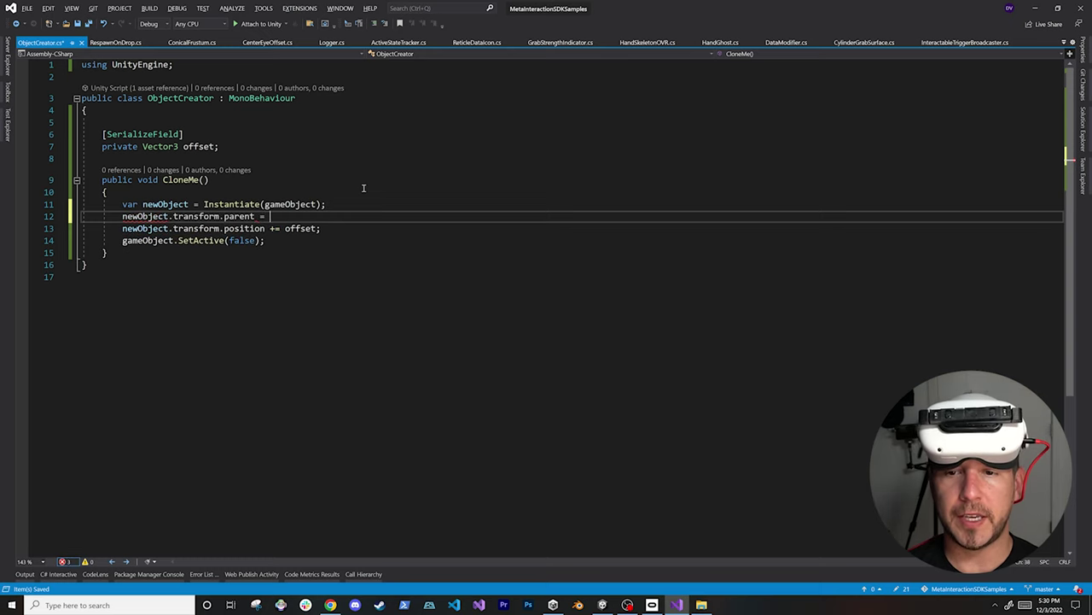
{"action": "type", "text": "= gh"}
{"action": "key", "text": "BackSpace"}
{"action": "type", "text": "ame"}
{"action": "key", "text": "Tab"}
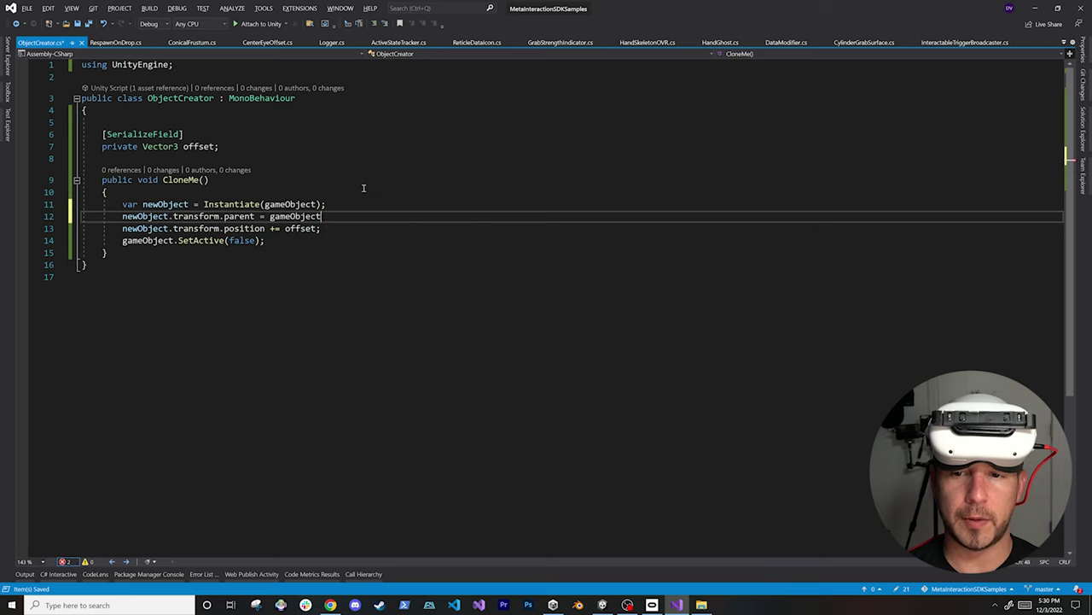
{"action": "type", "text": ".pare"}
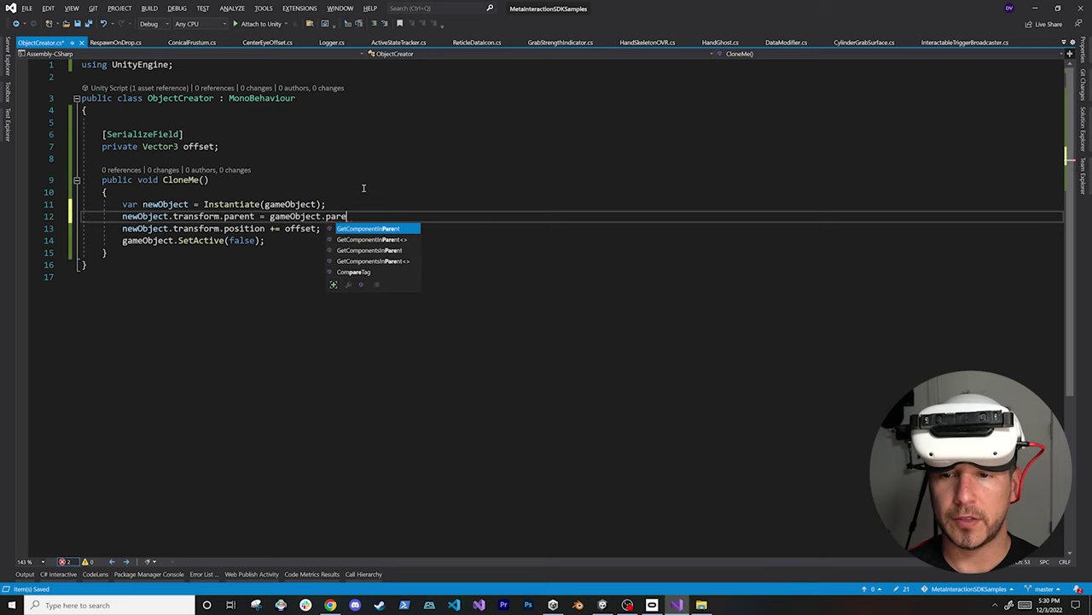
{"action": "key", "text": "BackSpace"}
{"action": "key", "text": "BackSpace"}
{"action": "key", "text": "BackSpace"}
{"action": "key", "text": "BackSpace"}
{"action": "type", "text": "transform."}
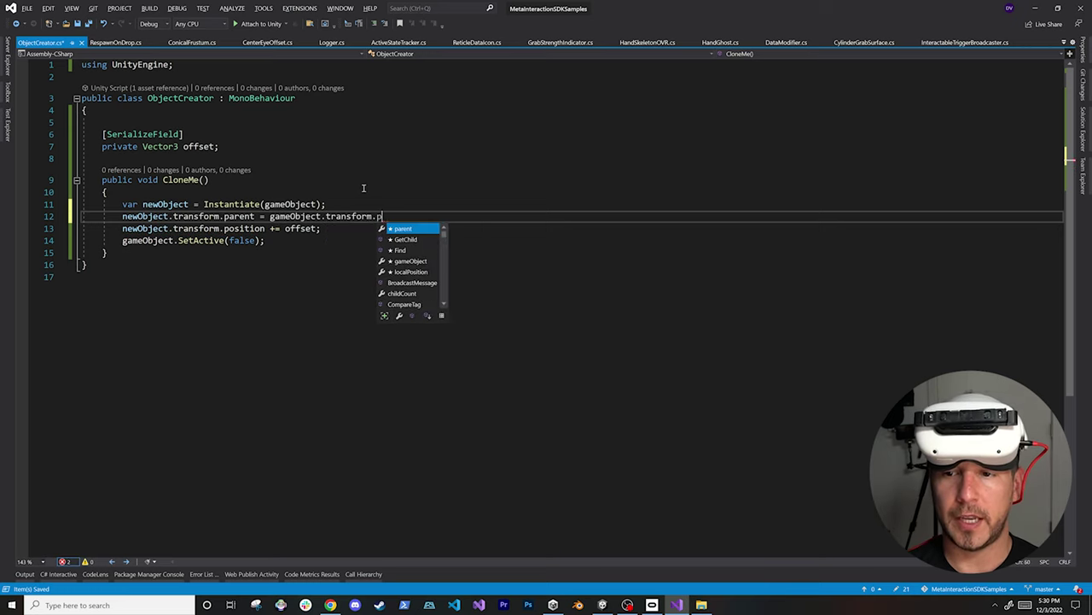
{"action": "key", "text": "Tab"}
{"action": "key", "text": "Return"}
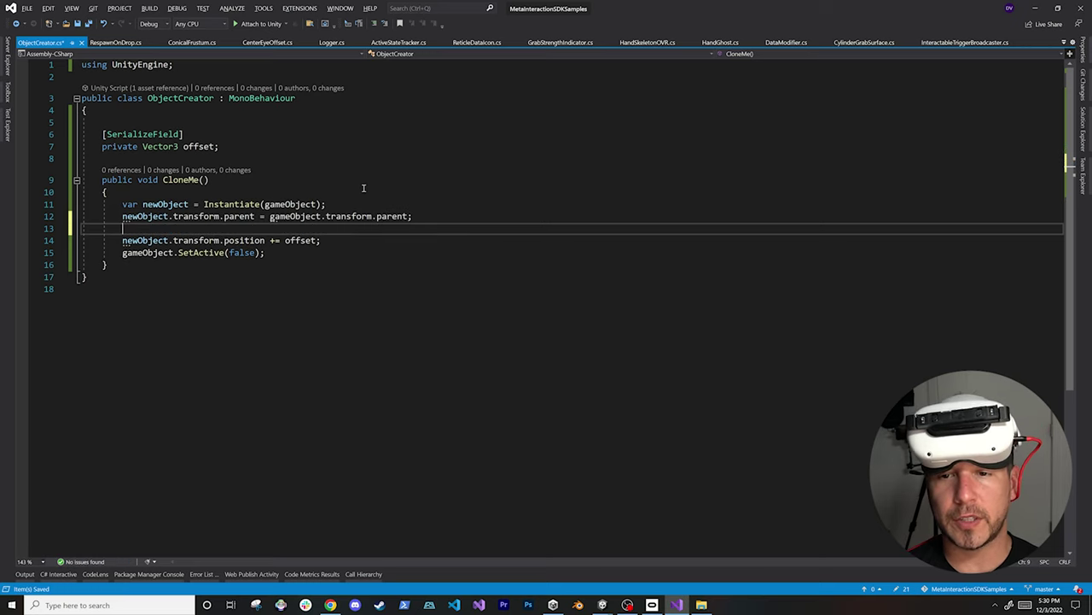
Step: Below the parent assignment, position the clone with newObject.transform.position = gameObject.transform.position + offset;
{"action": "type", "text": "new"}
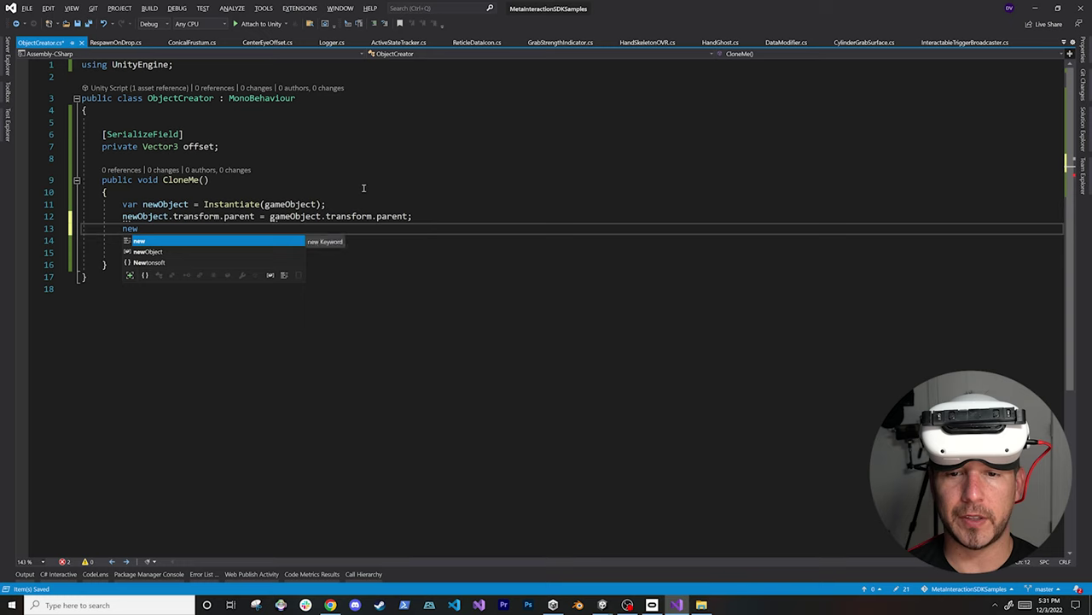
{"action": "type", "text": "O"}
{"action": "key", "text": "Tab"}
{"action": "type", "text": ".tr"}
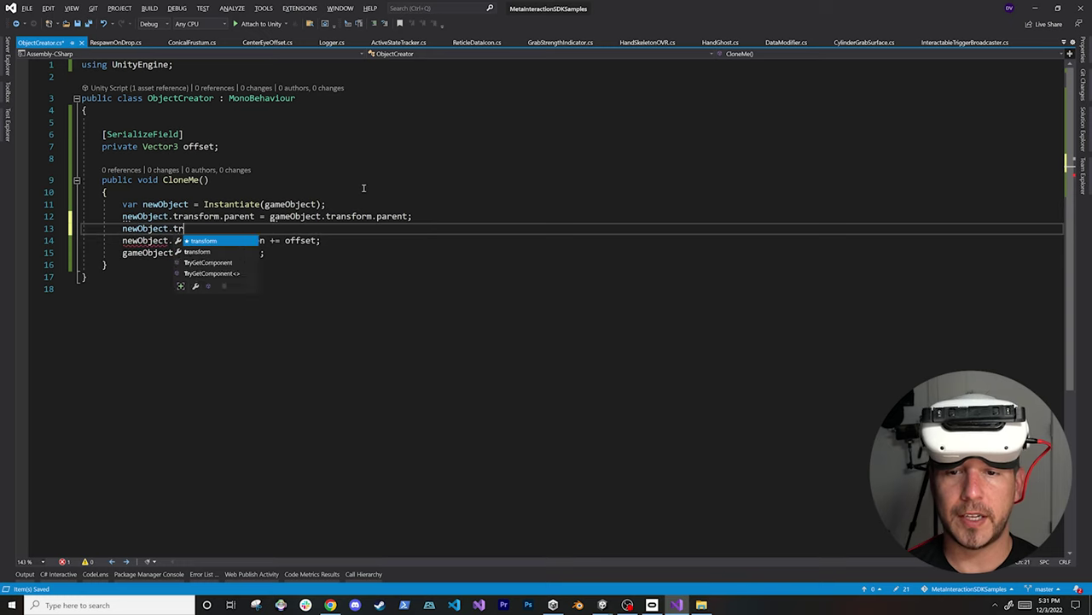
{"action": "key", "text": "Tab"}
{"action": "type", "text": ".pos"}
{"action": "key", "text": "Tab"}
{"action": "type", "text": "="}
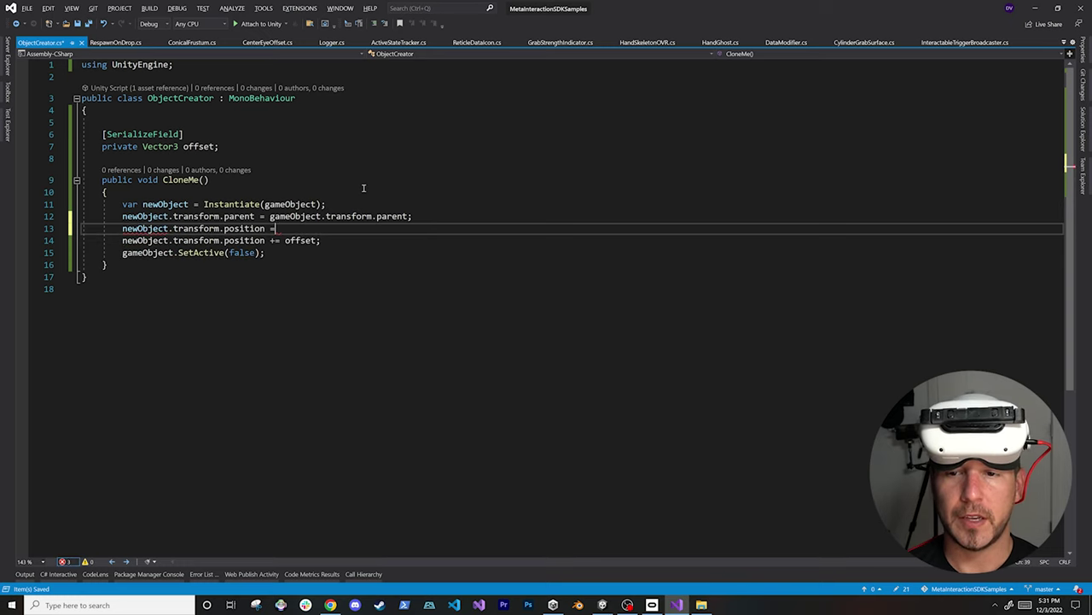
{"action": "key", "text": "Tab"}
{"action": "type", "text": "."}
{"action": "key", "text": "Tab"}
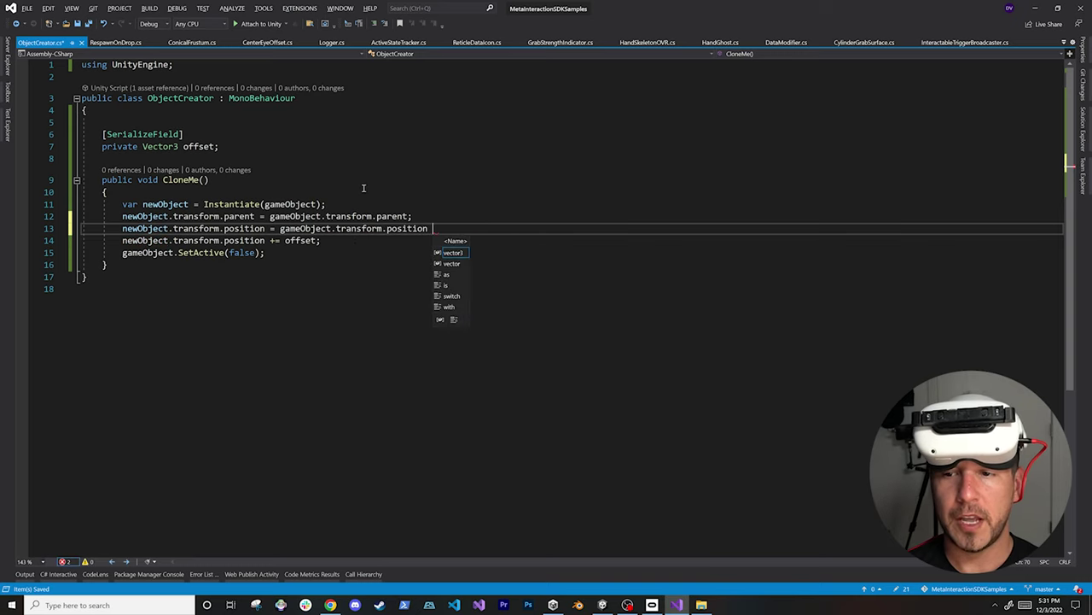
{"action": "type", "text": "+ offset;"}
Step: Delete the redundant newObject.transform.position += offset; statement from CloneMe
{"action": "key", "text": "Down"}
{"action": "key", "text": "shift+Home"}
{"action": "key", "text": "BackSpace"}
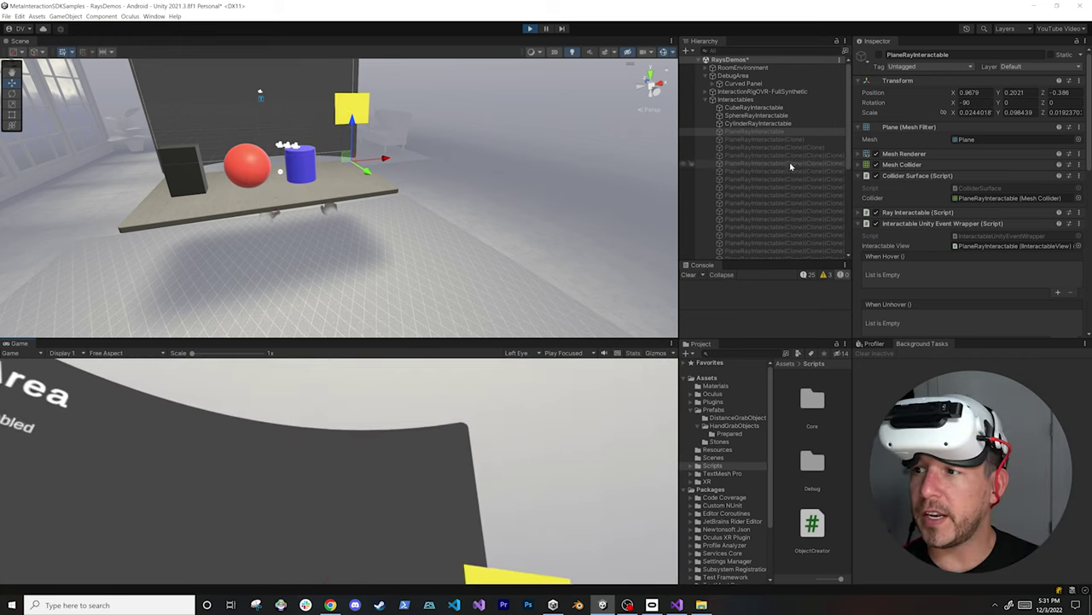
Step: Examine the last PlaneRayInteractable clone in the running scene, including its Object Creator offset and its placement in the Scene view
{"action": "scroll", "coordinate": [773, 171], "scroll_direction": "down", "scroll_amount": 5}
{"action": "left_click", "coordinate": [780, 247]}
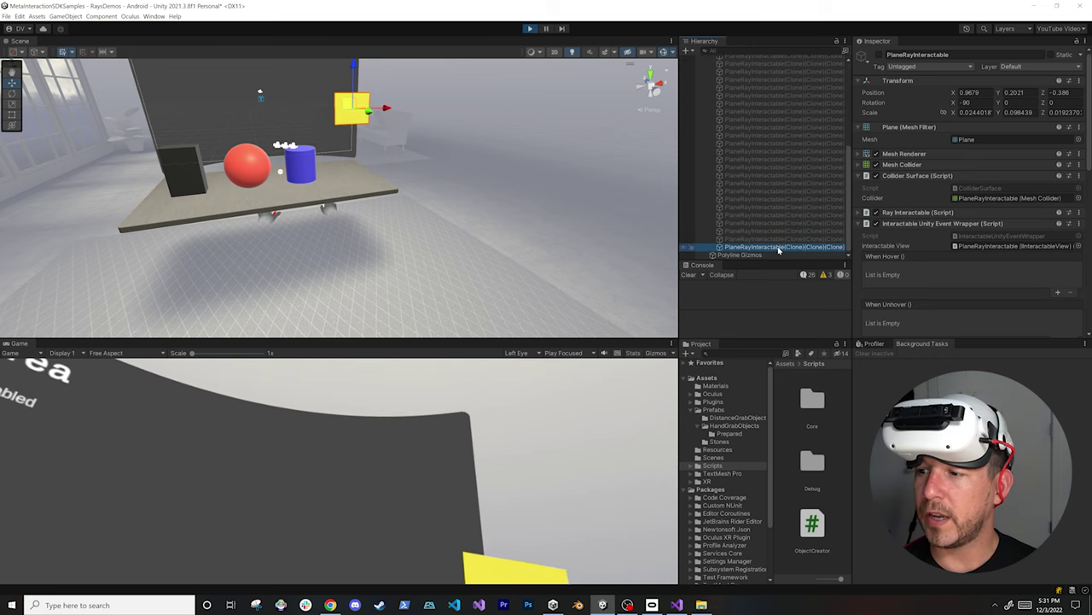
{"action": "scroll", "coordinate": [952, 256], "scroll_direction": "down", "scroll_amount": 5}
{"action": "scroll", "coordinate": [965, 271], "scroll_direction": "down", "scroll_amount": 4}
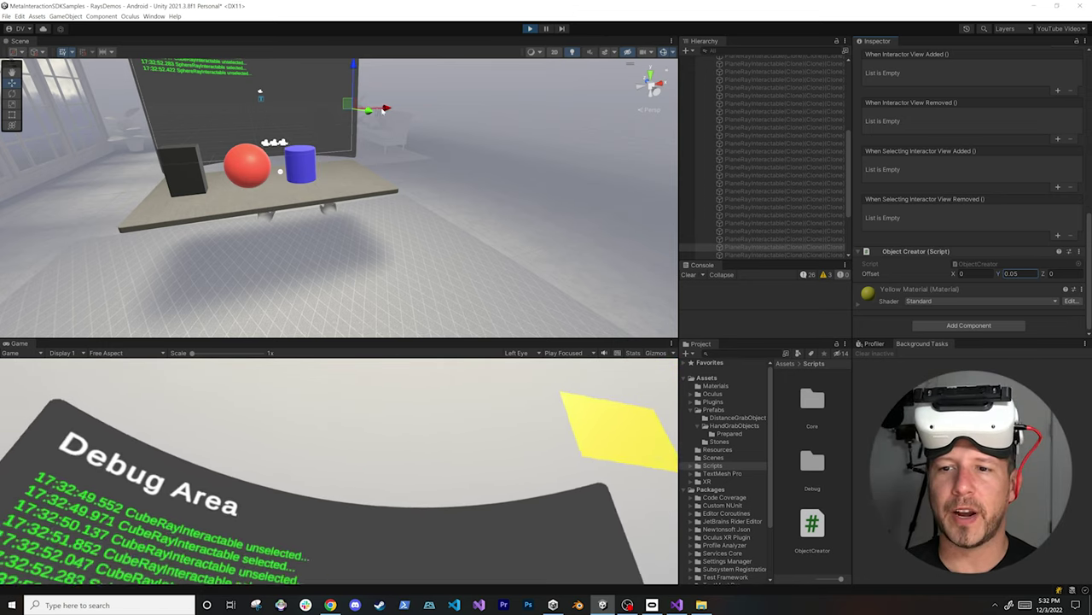
{"action": "left_click_drag", "start_coordinate": [378, 110], "coordinate": [412, 140], "text": "alt"}
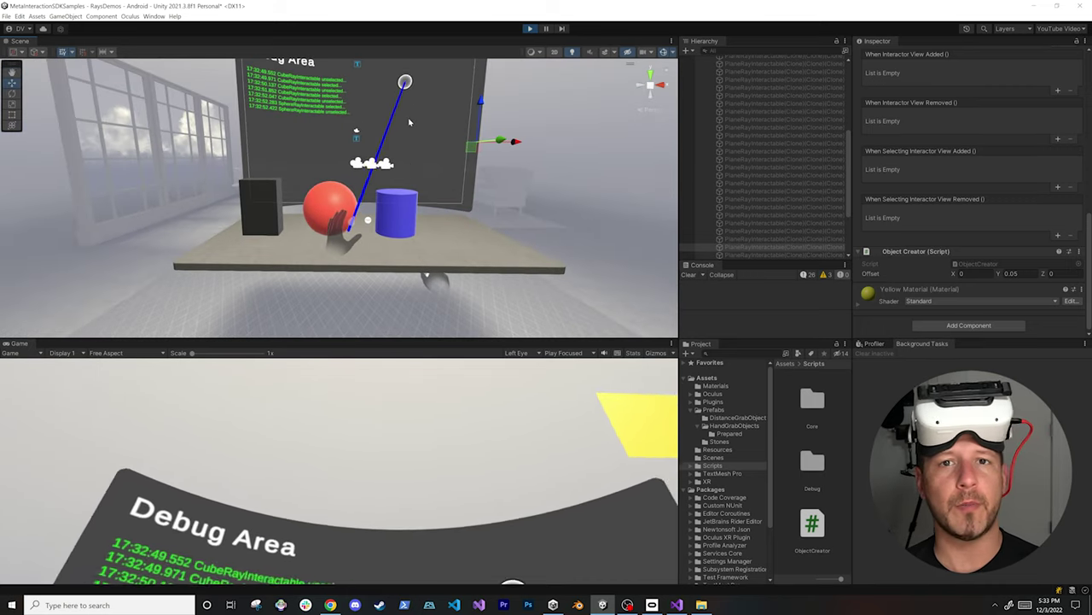